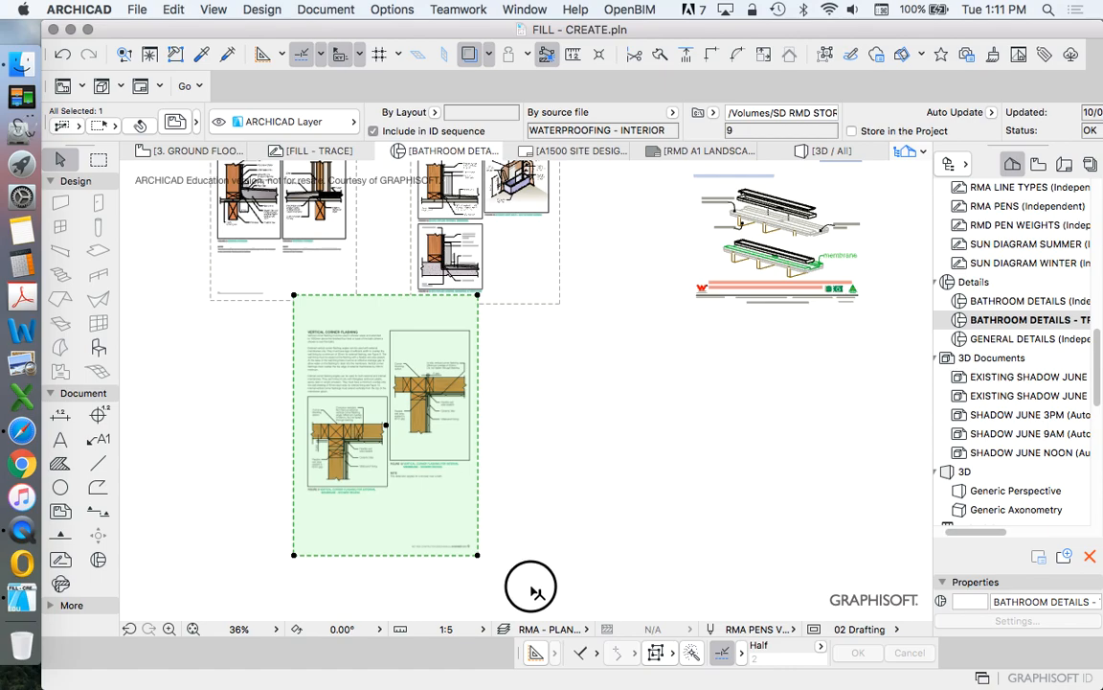
# Drag the selected vertical corner flashing drawing down and to the right, clear of the detail sheets above it
pyautogui.rightClick(525, 433)
pyautogui.moveTo(575, 640)
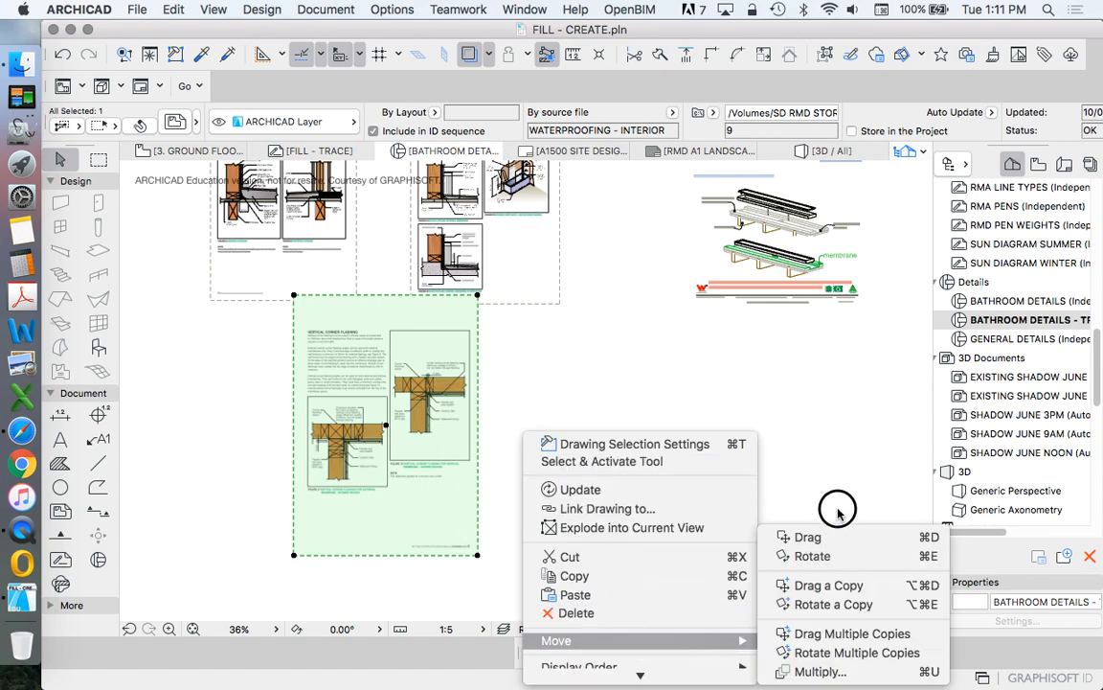
pyautogui.click(810, 542)
pyautogui.click(477, 468)
pyautogui.click(566, 509)
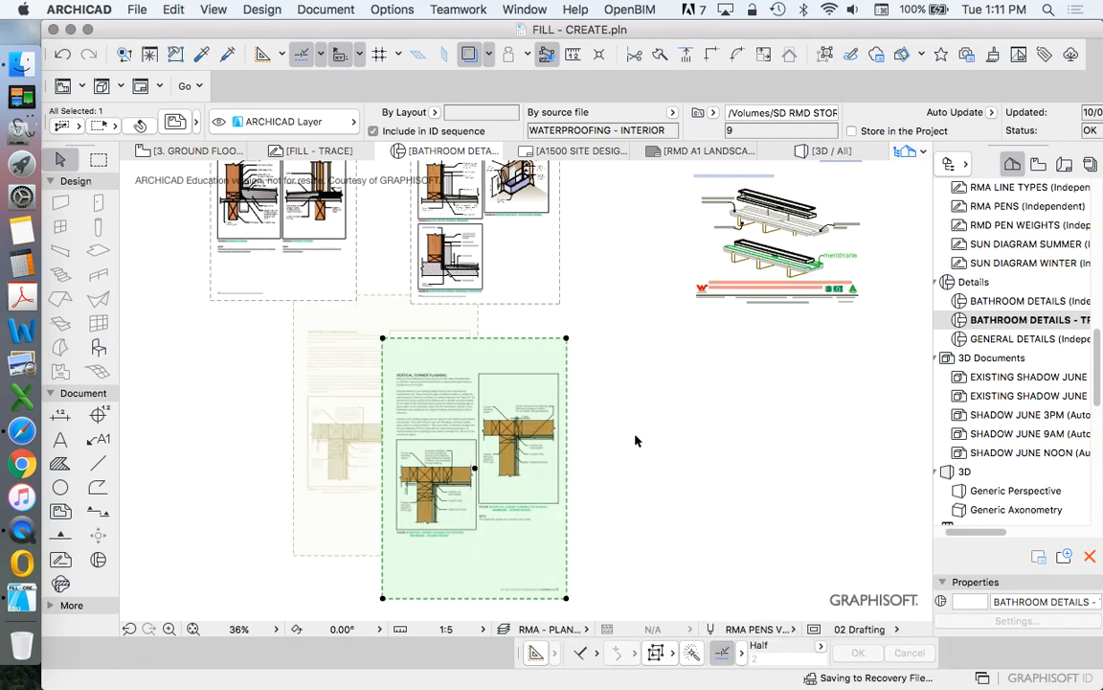
# Explode the vertical corner flashing drawing into the current view, keeping the original and using the drawing's layer and the project's line and fill types
pyautogui.scroll(3, 566, 509)
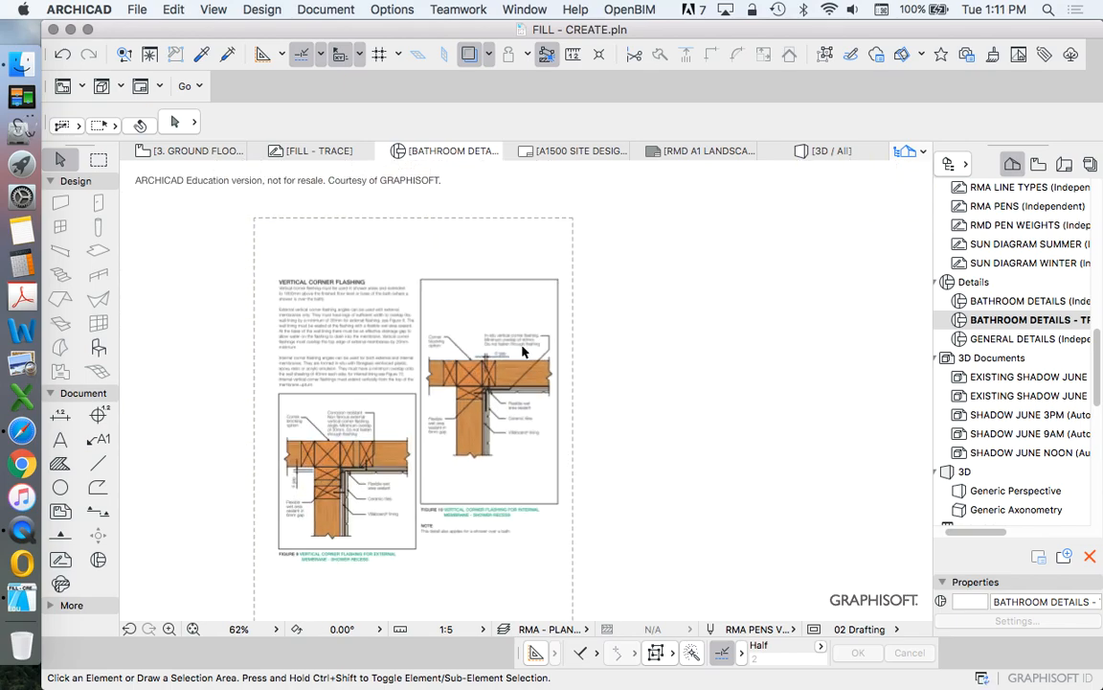
pyautogui.scroll(-3, 523, 353)
pyautogui.moveTo(613, 326)
pyautogui.mouseDown()
pyautogui.moveTo(525, 254)
pyautogui.moveTo(629, 261)
pyautogui.mouseUp()
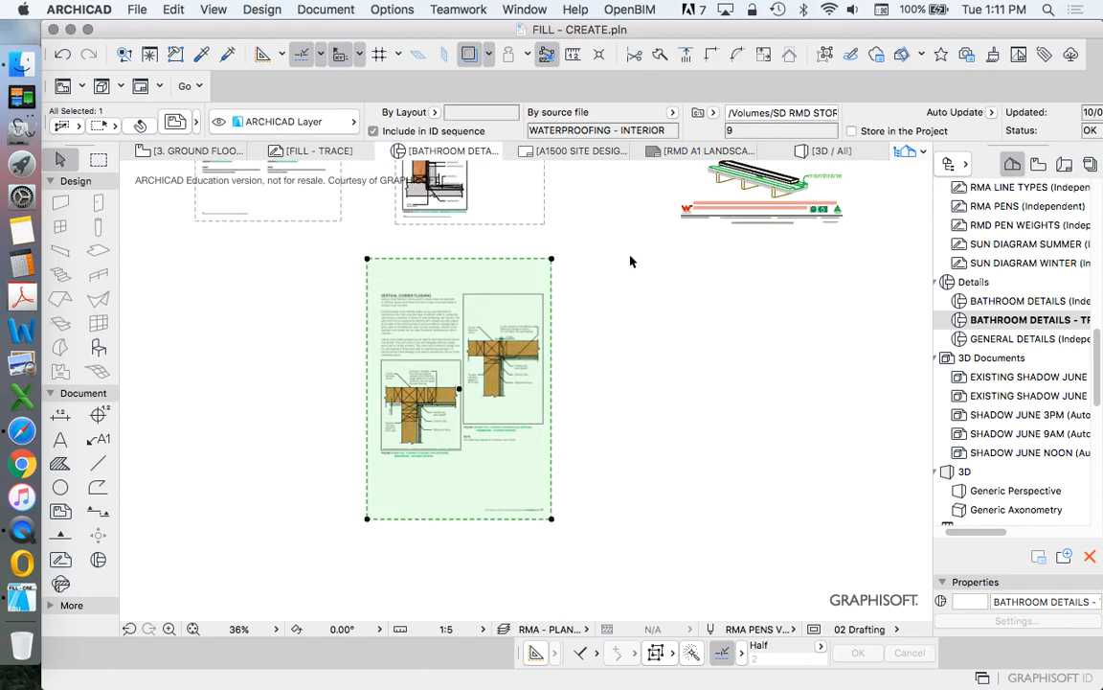
pyautogui.rightClick(565, 228)
pyautogui.click(603, 314)
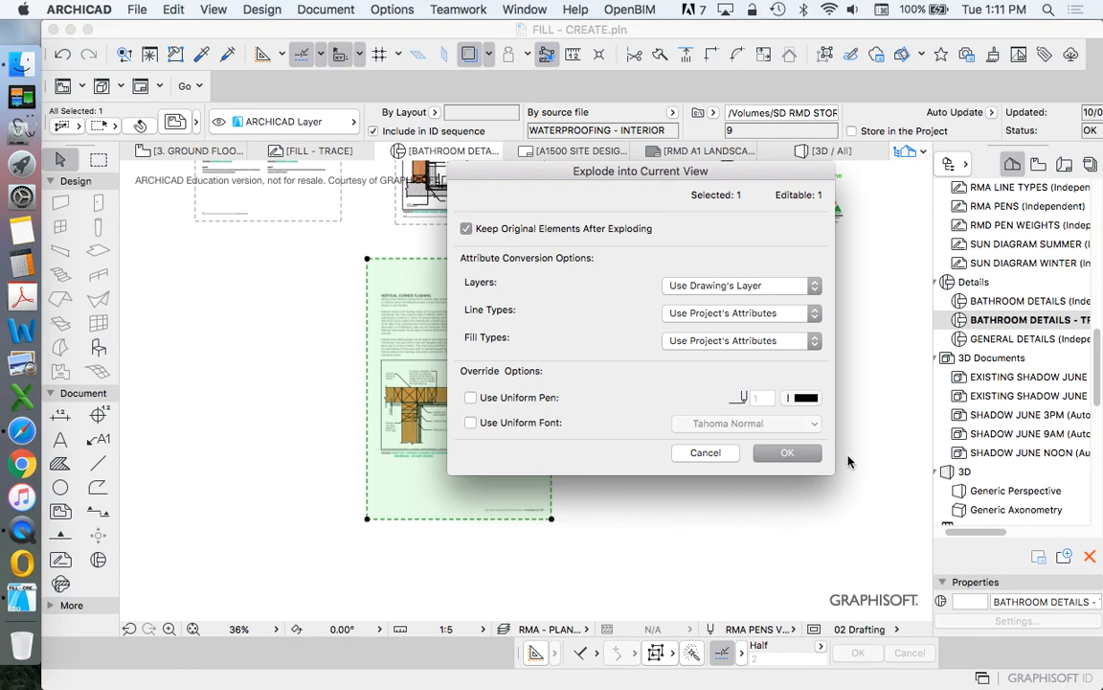
pyautogui.click(788, 452)
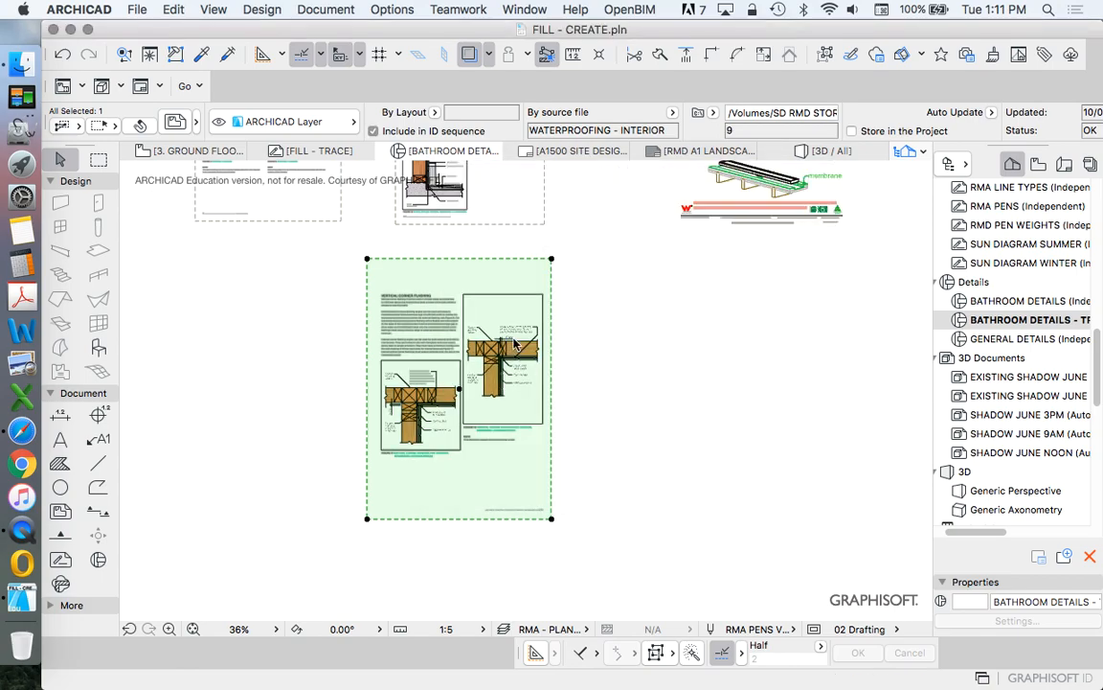
pyautogui.click(579, 427)
# Select the vertical corner flashing drawing together with all its exploded elements and suspend groups
pyautogui.click(605, 417)
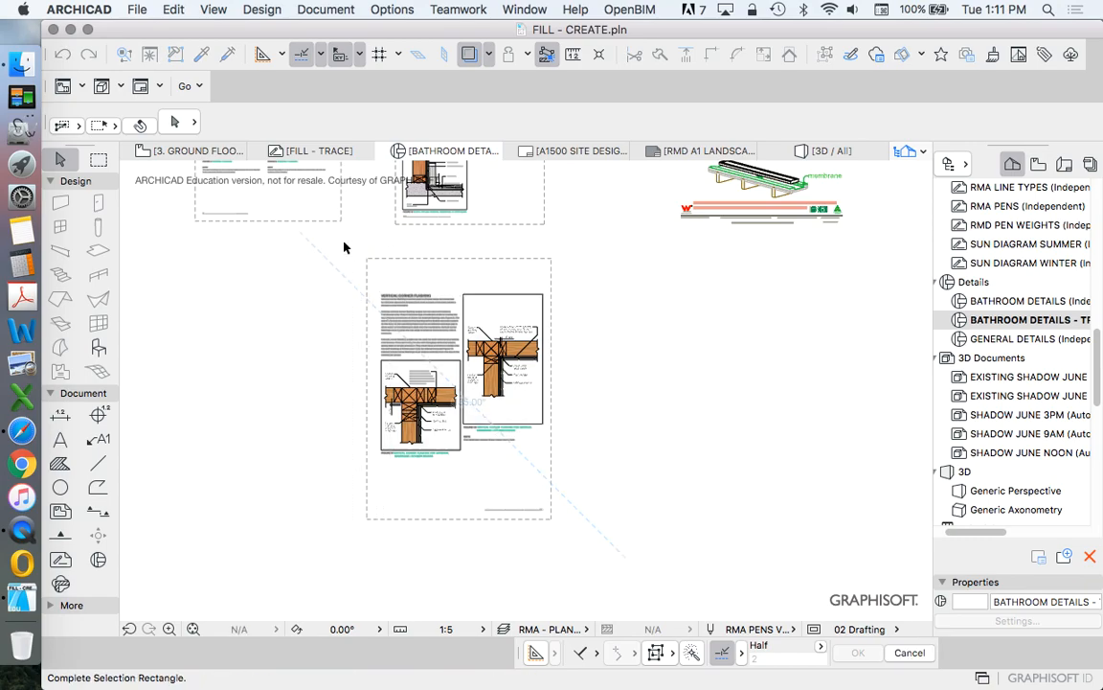
pyautogui.click(335, 236)
pyautogui.click(174, 9)
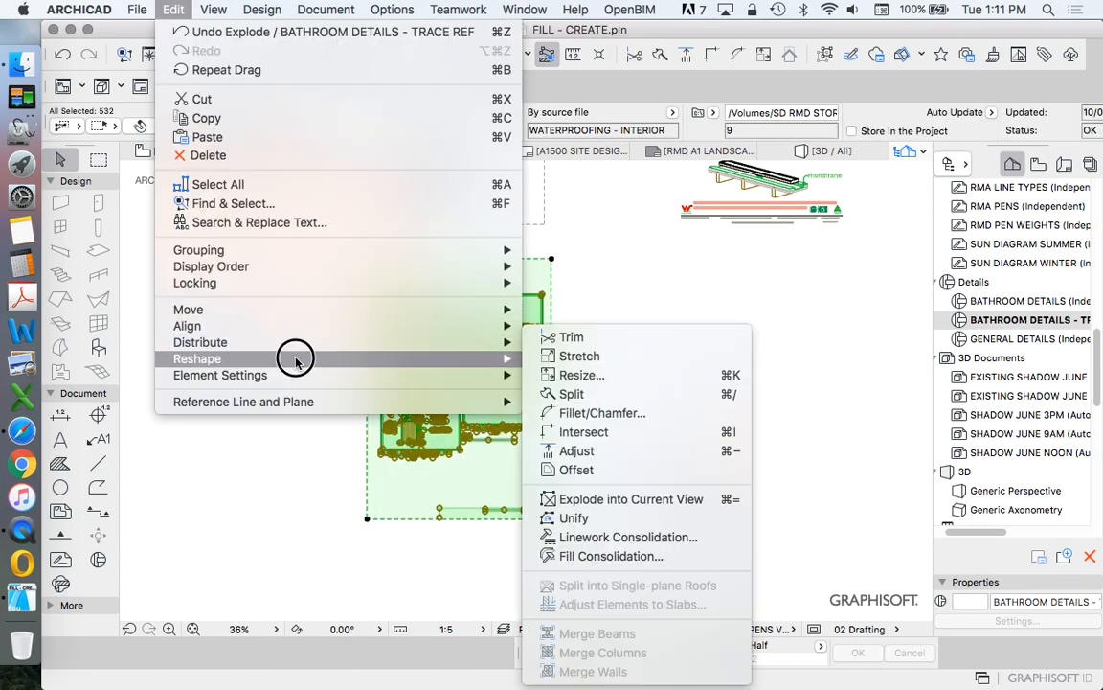
pyautogui.moveTo(529, 366)
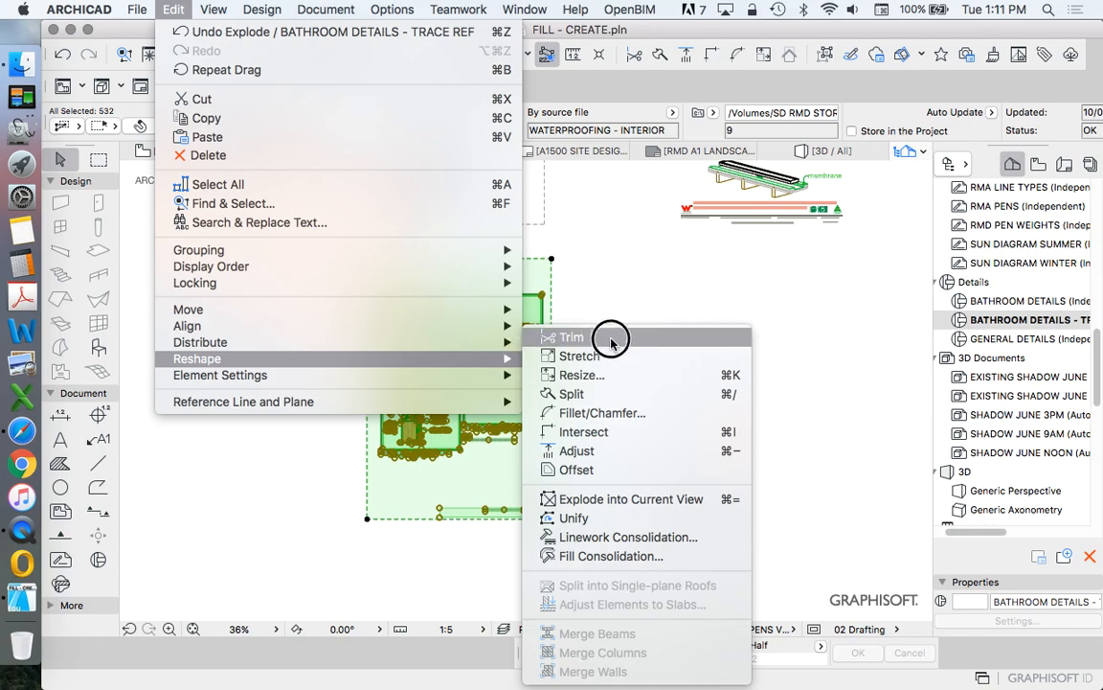
pyautogui.click(808, 283)
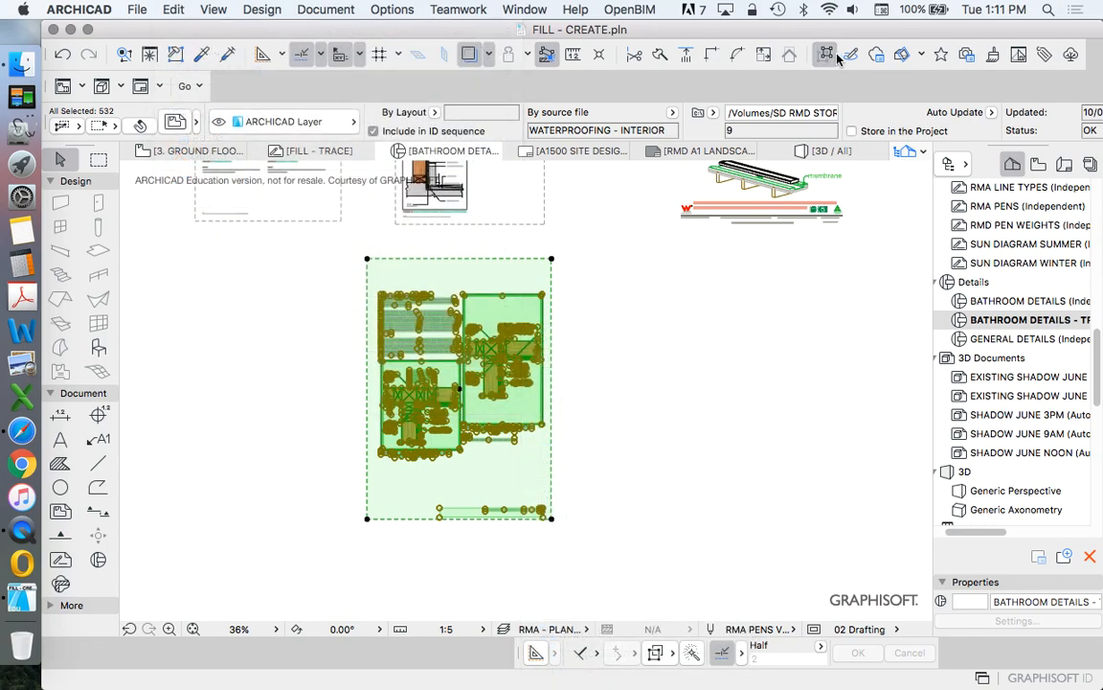
pyautogui.click(173, 9)
pyautogui.moveTo(432, 359)
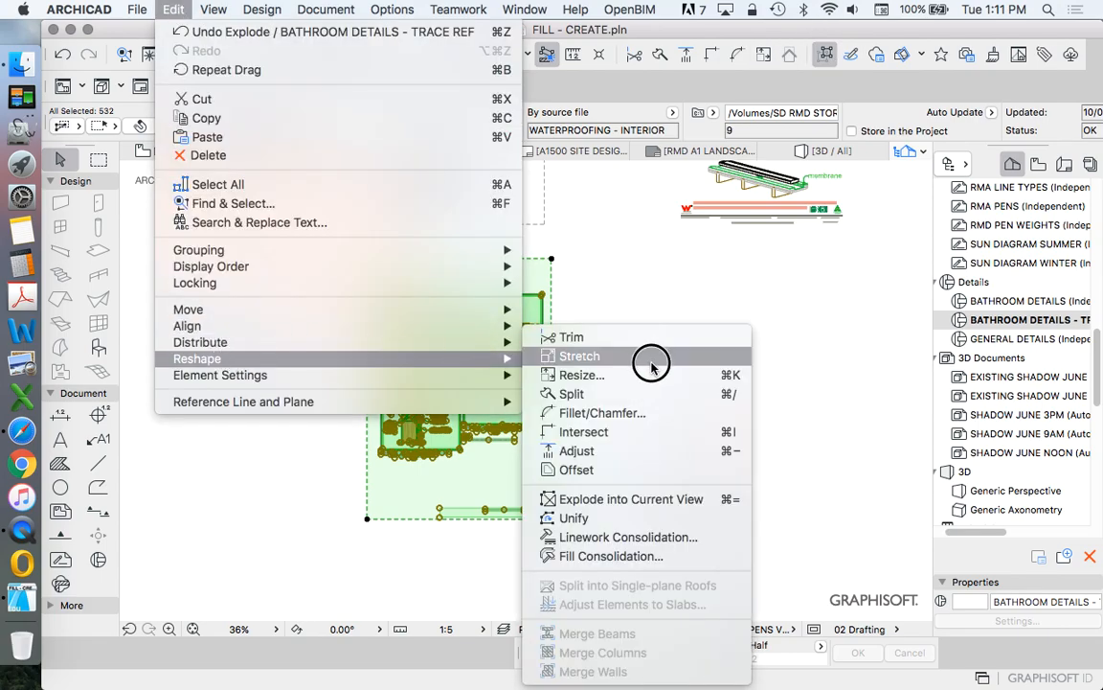
pyautogui.click(613, 392)
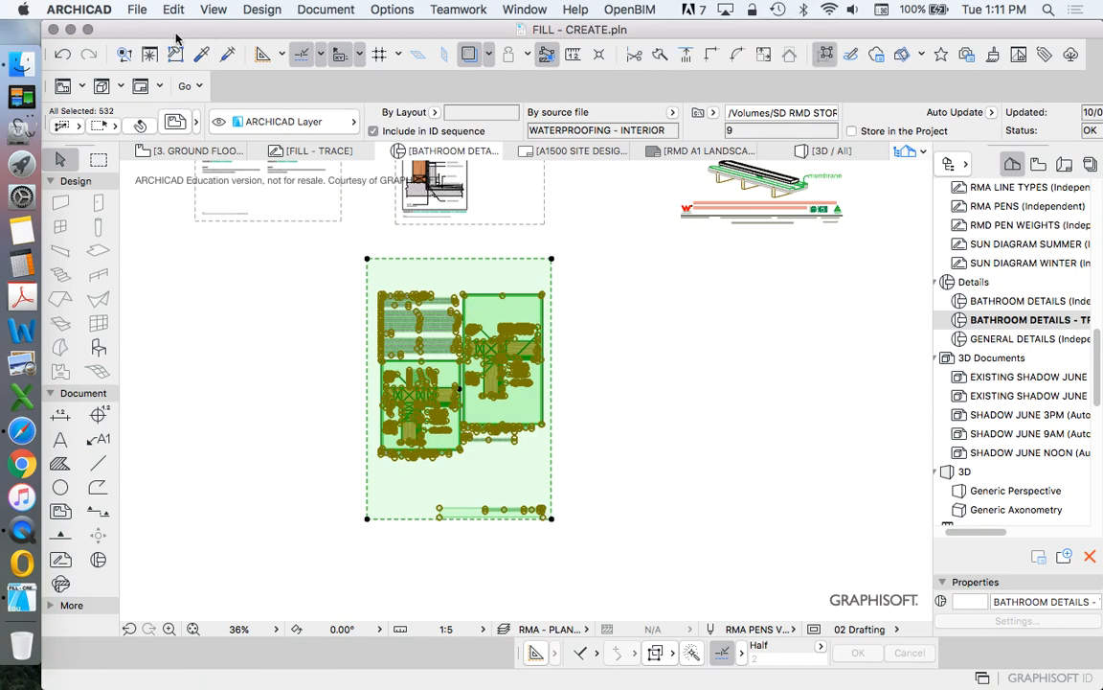
# Resize the selection graphically, including text, library parts and markers, taking the timber stud's depth from lower to upper corner as the reference length
pyautogui.click(174, 9)
pyautogui.moveTo(292, 361)
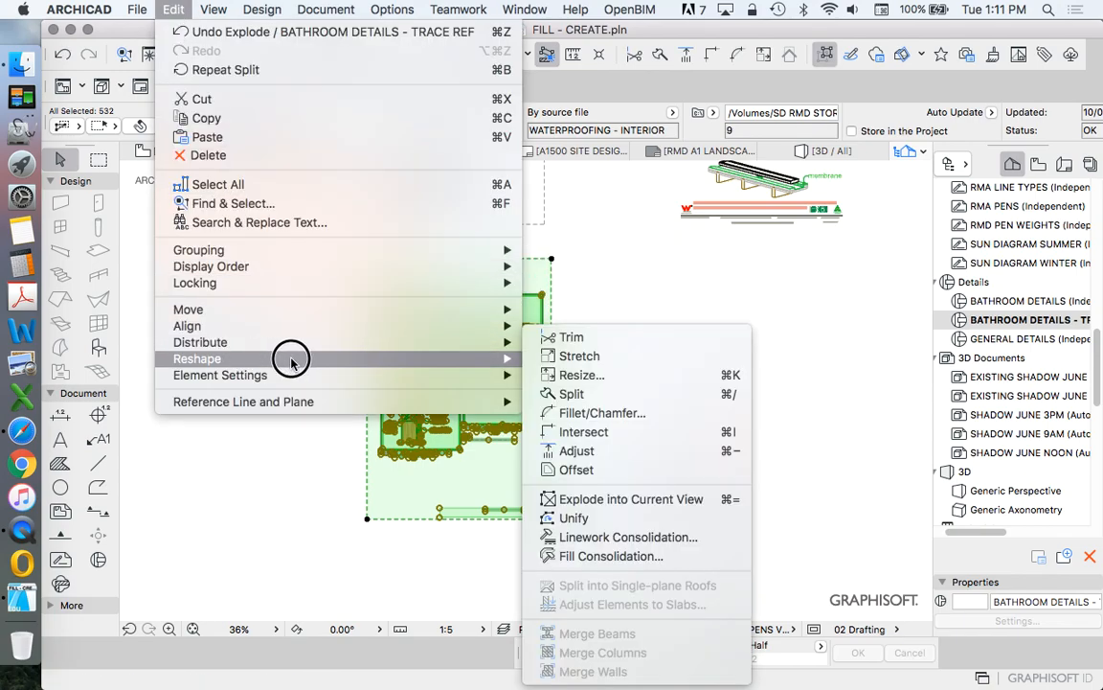
pyautogui.click(586, 374)
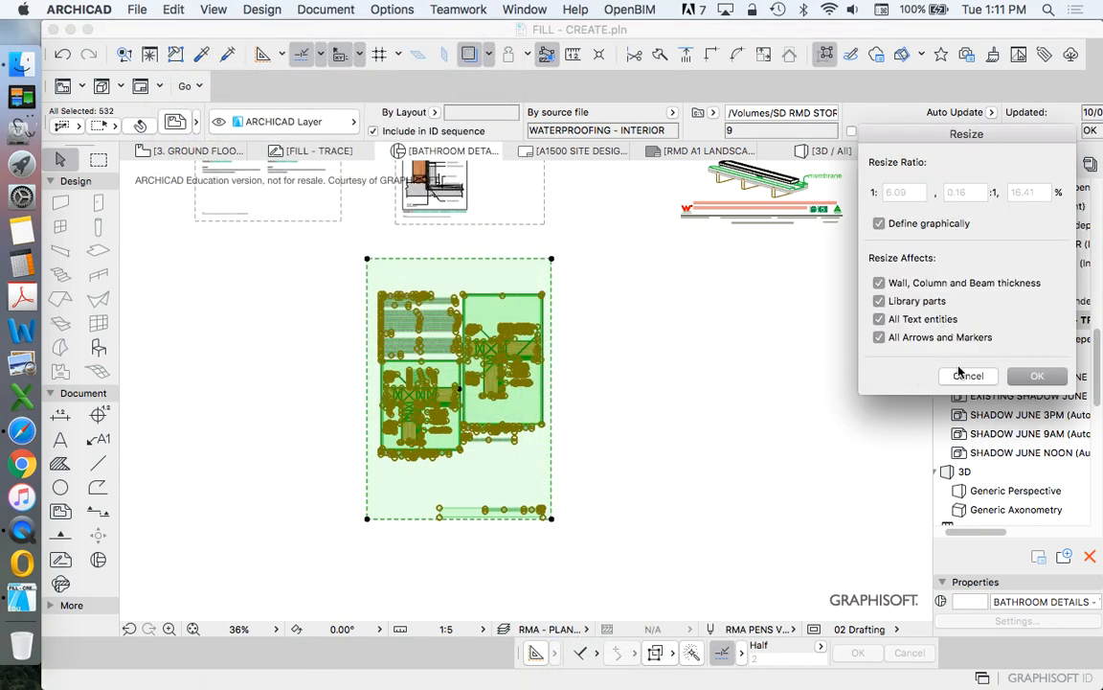
pyautogui.click(1038, 375)
pyautogui.scroll(10, 460, 316)
pyautogui.scroll(5, 506, 359)
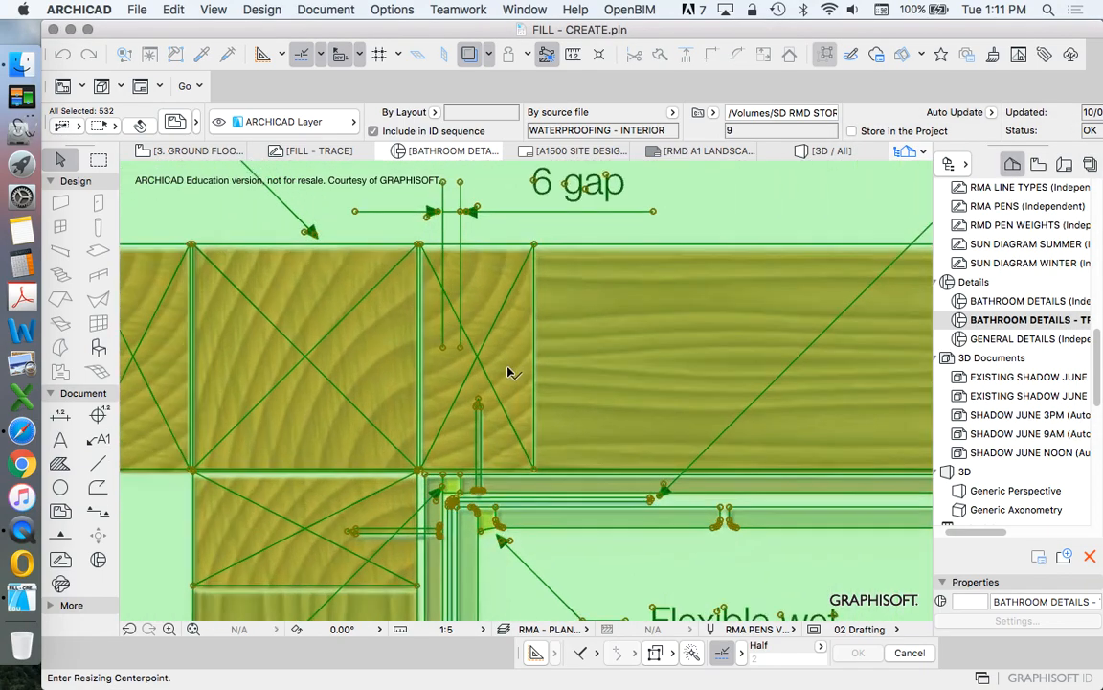
pyautogui.click(546, 525)
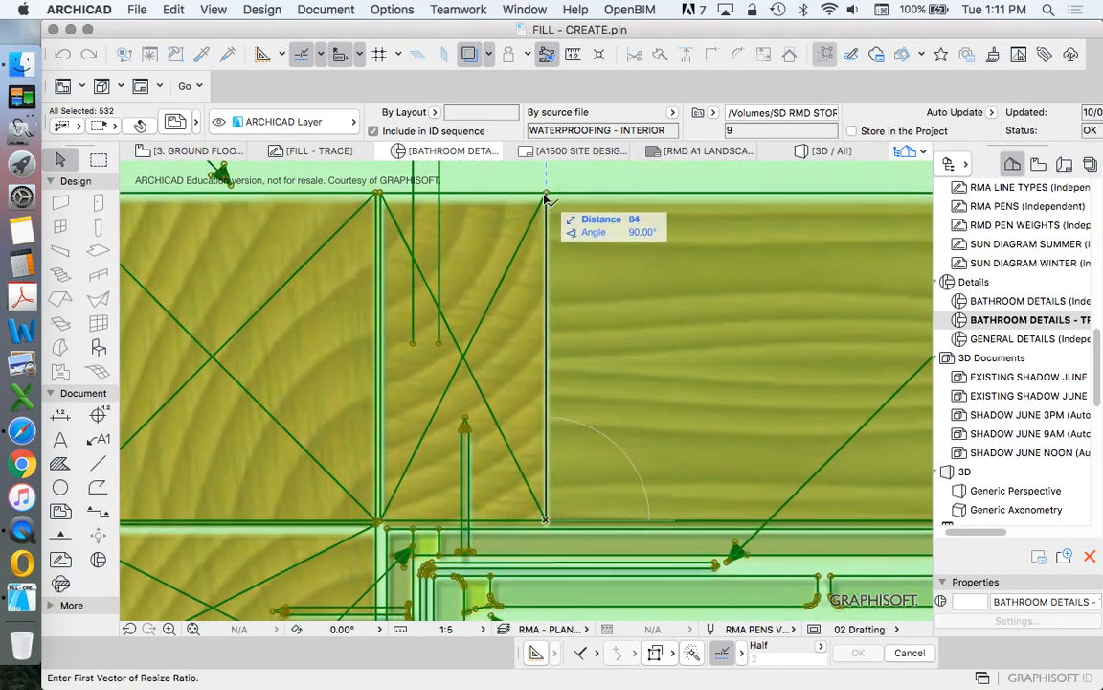
pyautogui.click(546, 194)
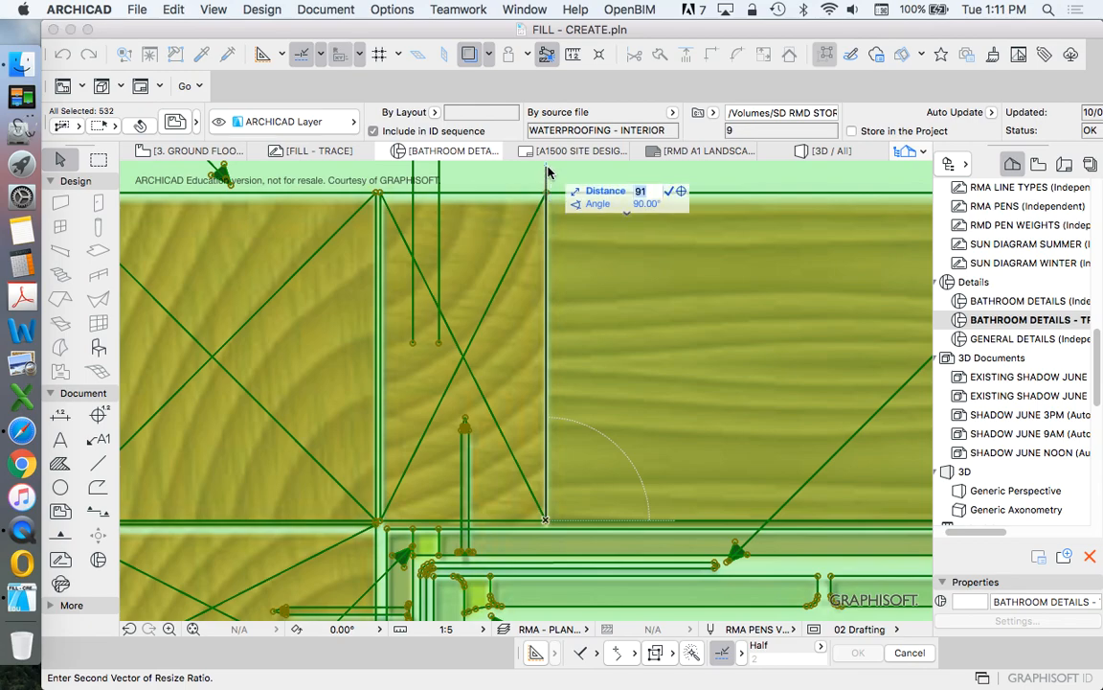
pyautogui.press('Return')
pyautogui.scroll(-10, 498, 316)
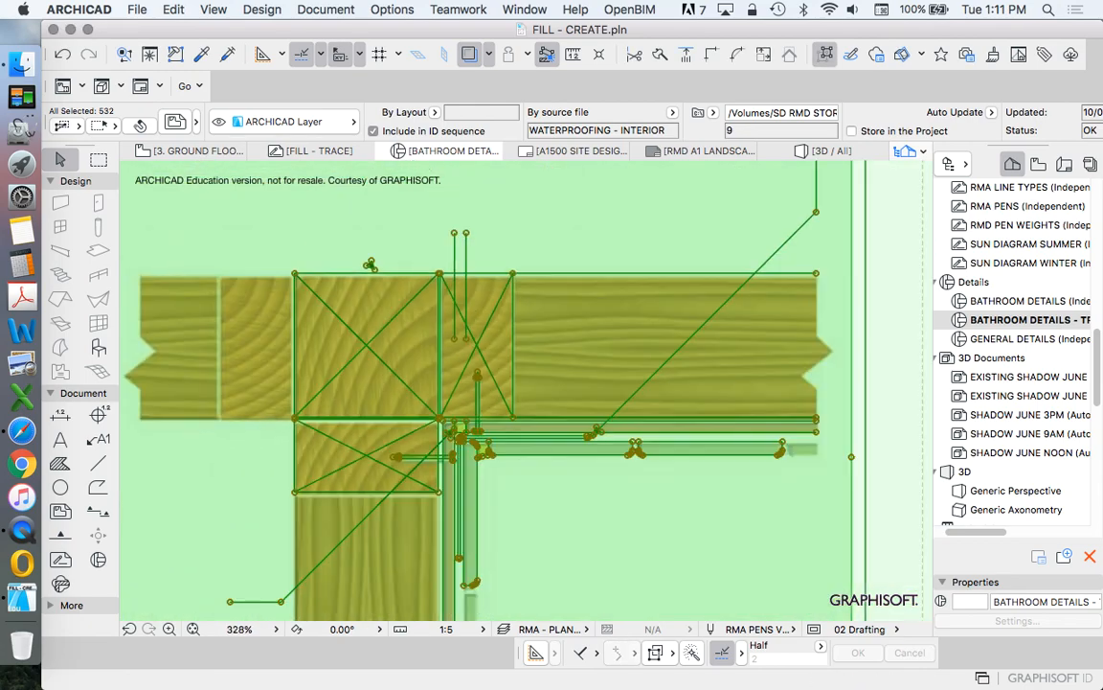
pyautogui.press('Escape')
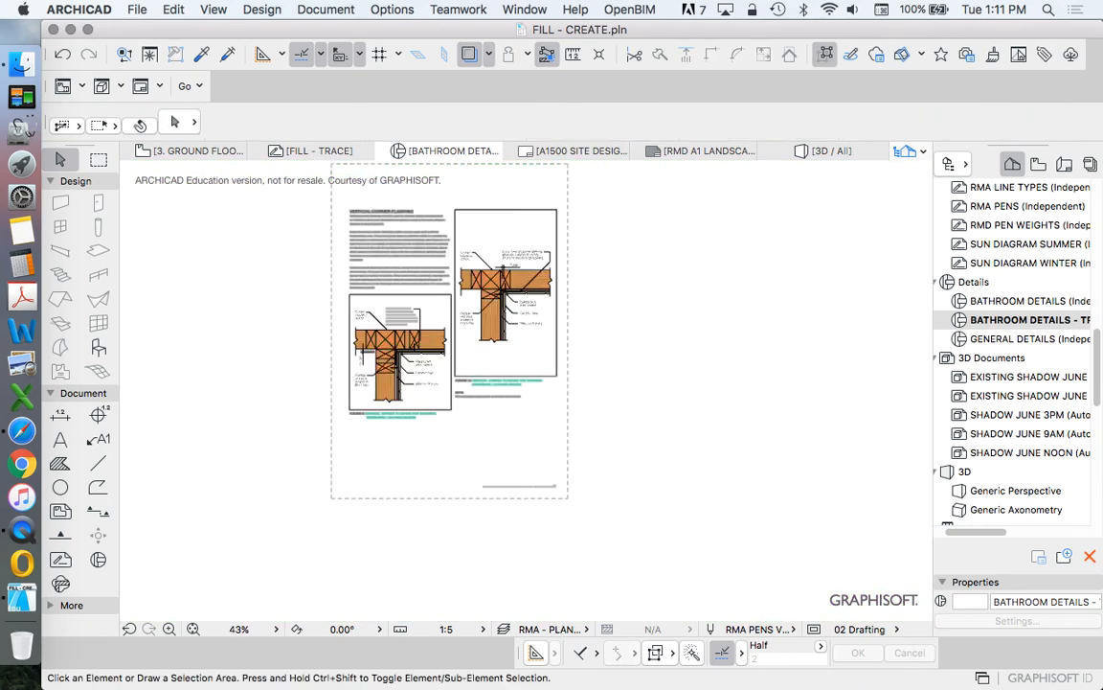
# Open the BATHROOM DETAILS detail and show BATHROOM DETAILS - TRACE REF as its trace reference
pyautogui.scroll(-8, 477, 422)
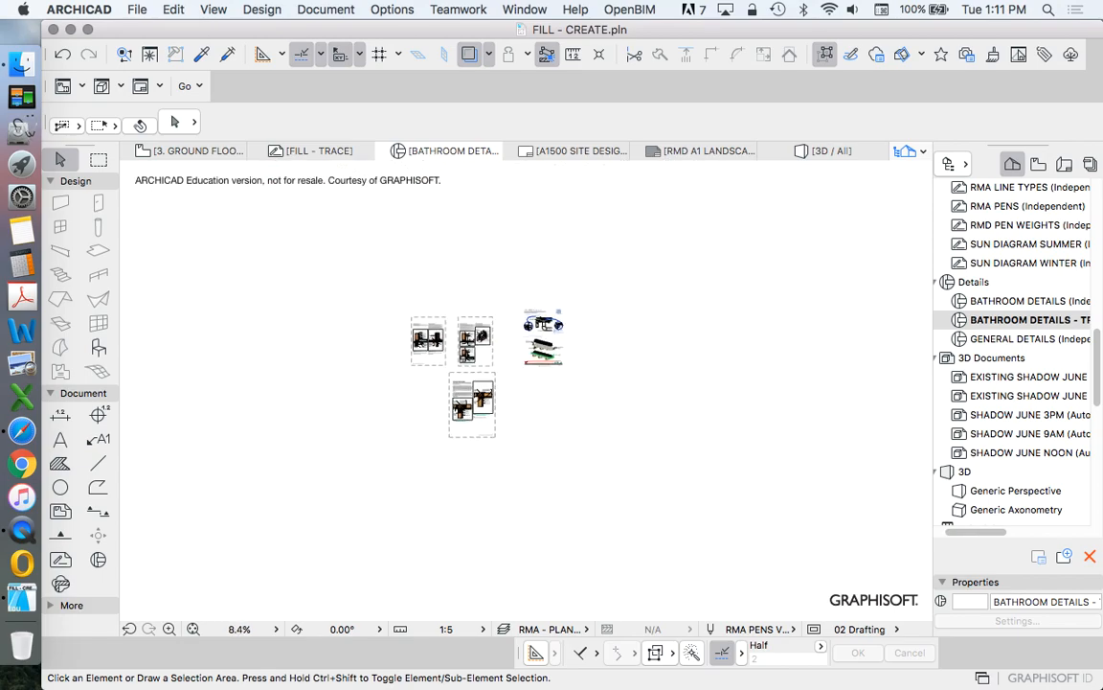
pyautogui.click(1015, 339)
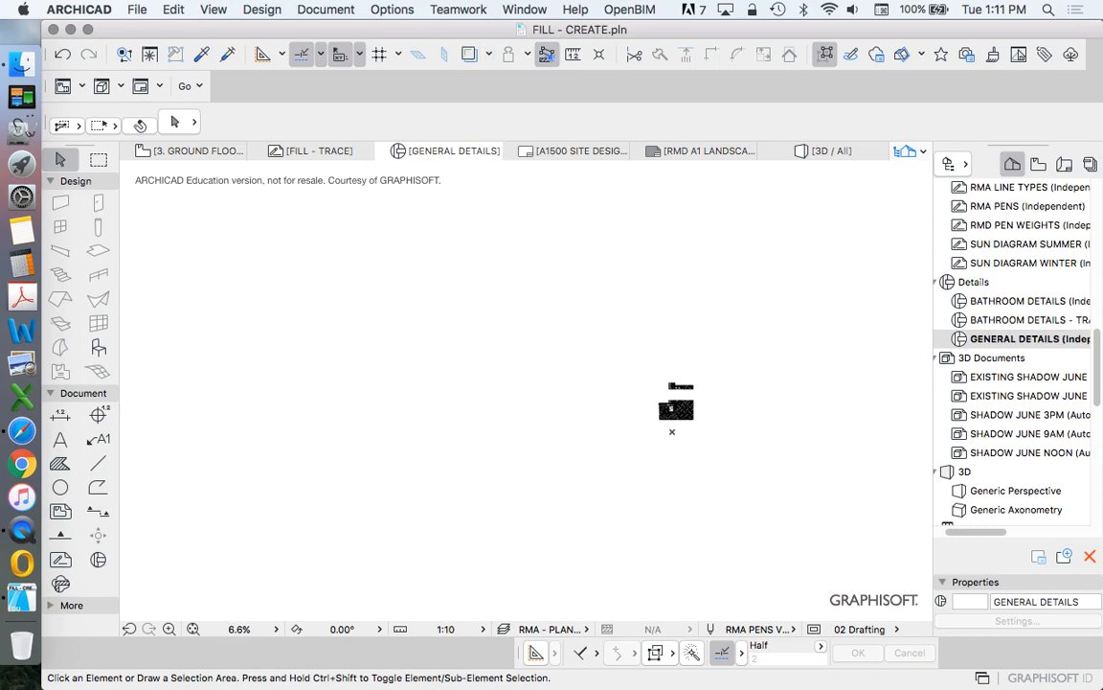
pyautogui.click(1015, 301)
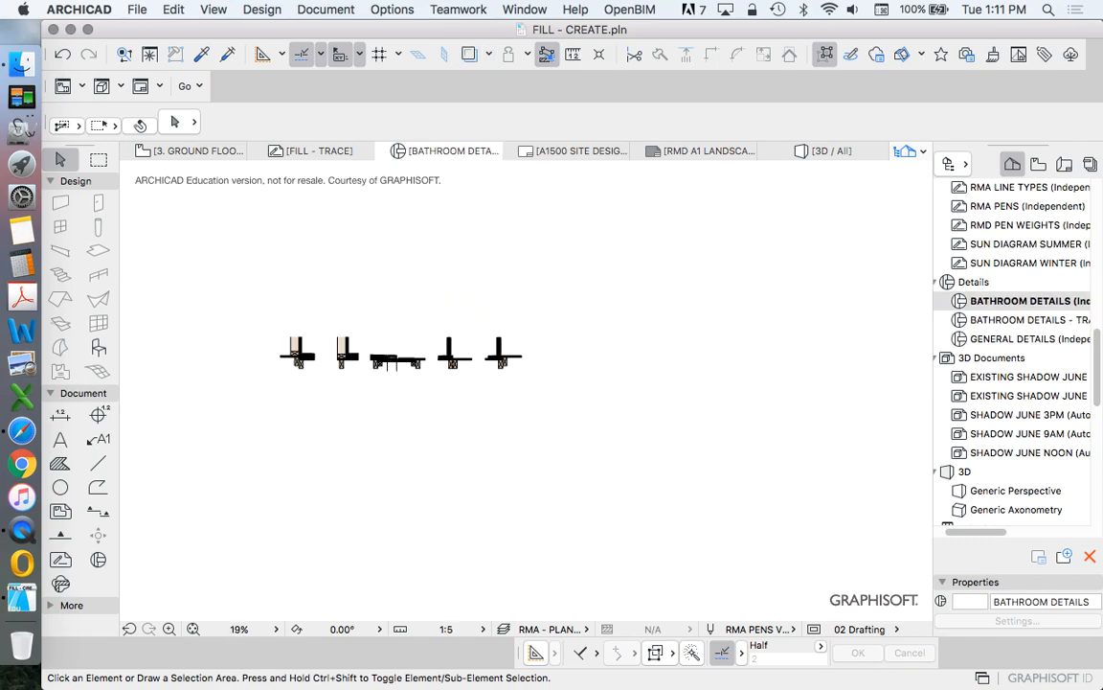
pyautogui.rightClick(1015, 319)
pyautogui.click(943, 433)
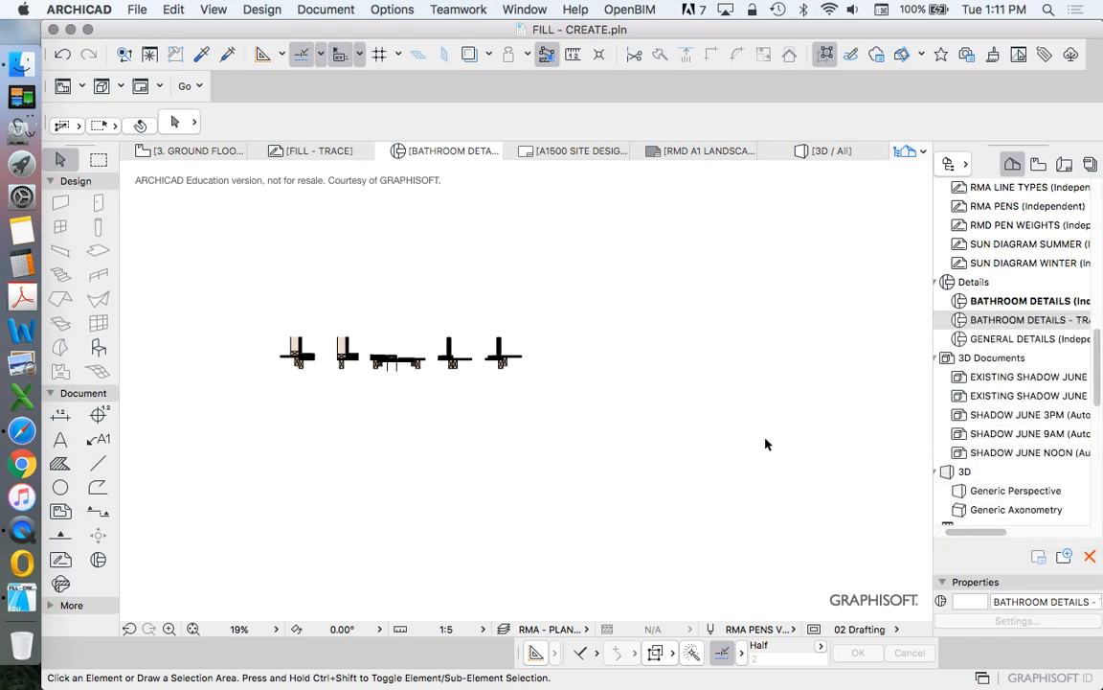
# Examine the traced Figure 9 and Figure 10 corner flashing details, comparing the studs, flashing angle, wall lining, sealant and tiles at the corner
pyautogui.scroll(5, 539, 537)
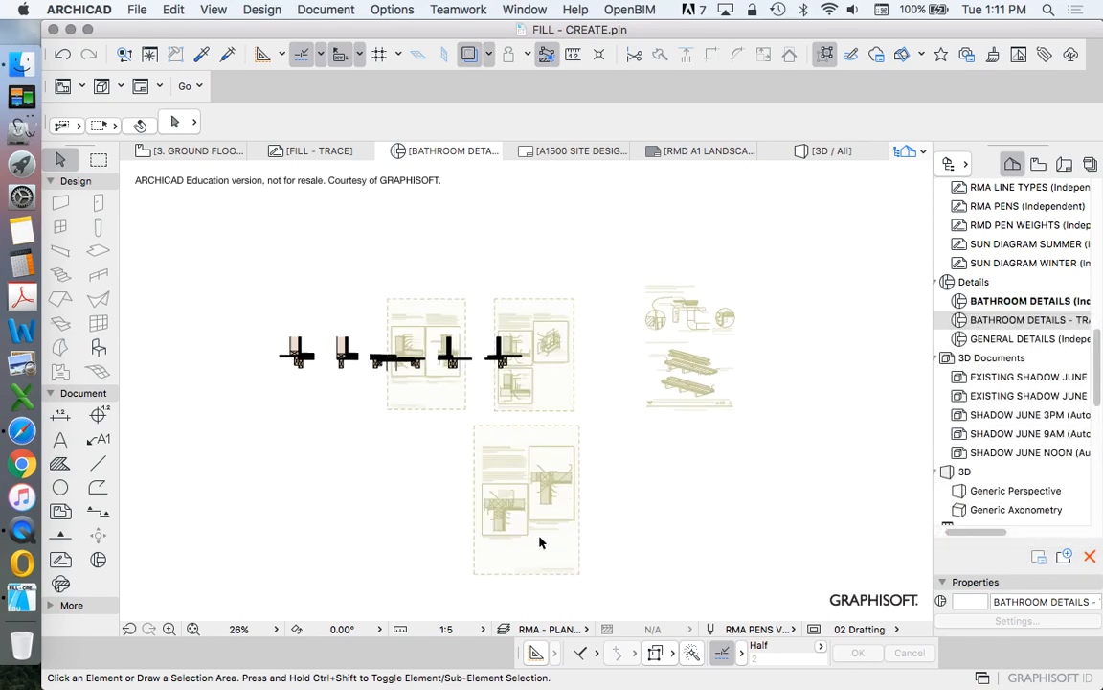
pyautogui.scroll(15, 481, 489)
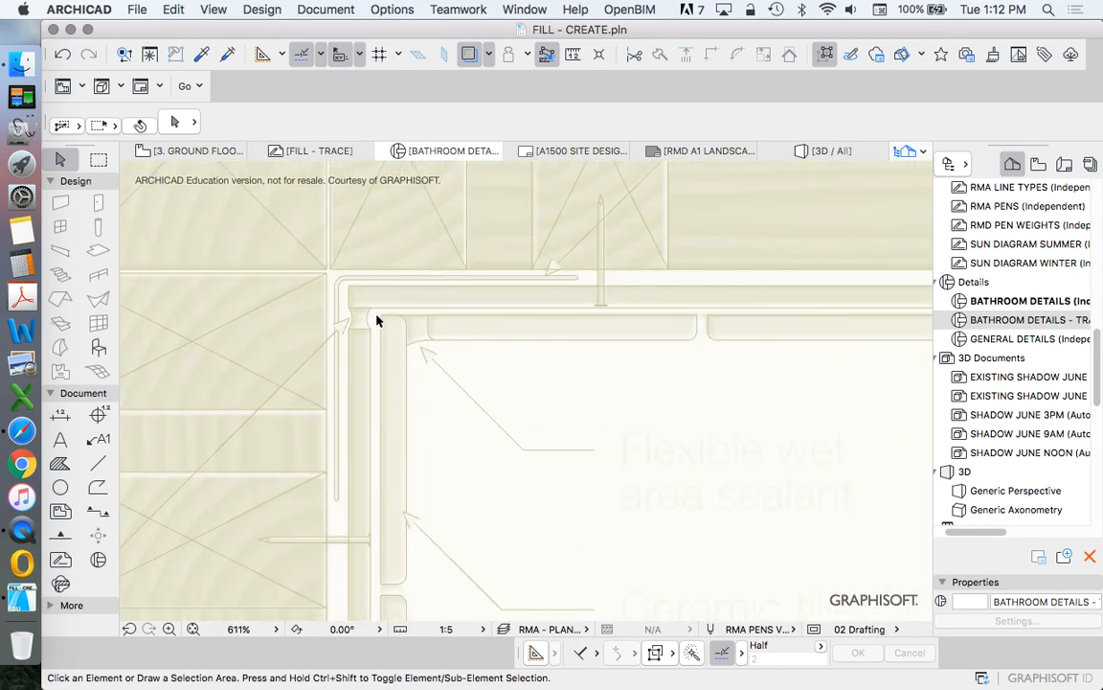
pyautogui.scroll(-5, 439, 278)
pyautogui.scroll(-2, 576, 290)
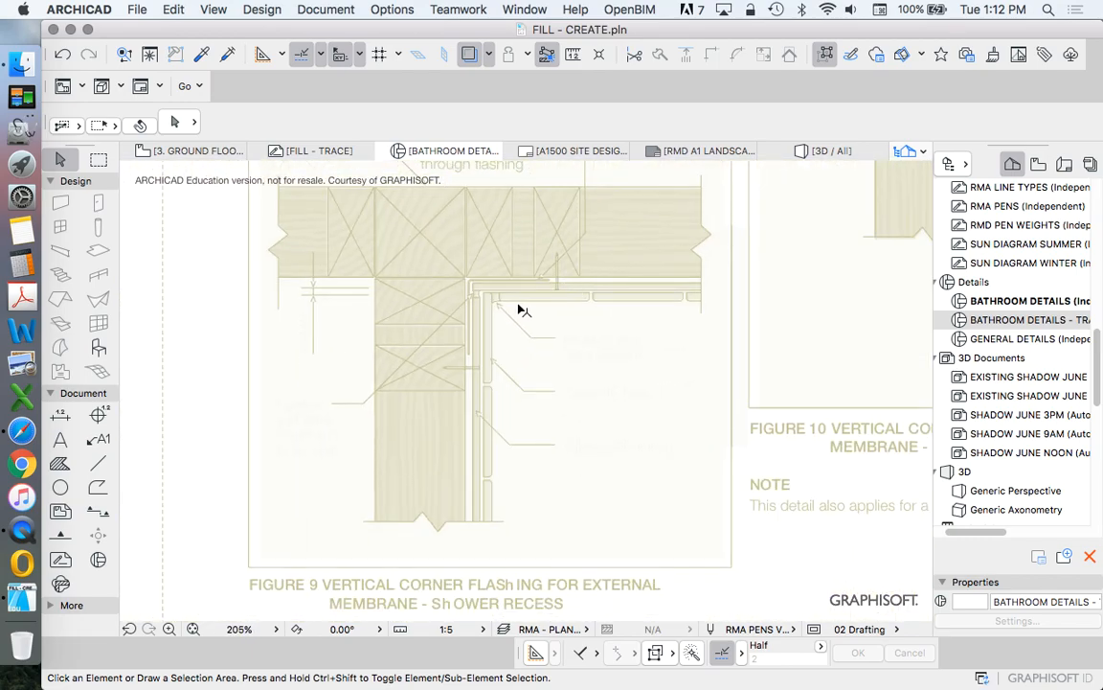
pyautogui.scroll(4, 522, 268)
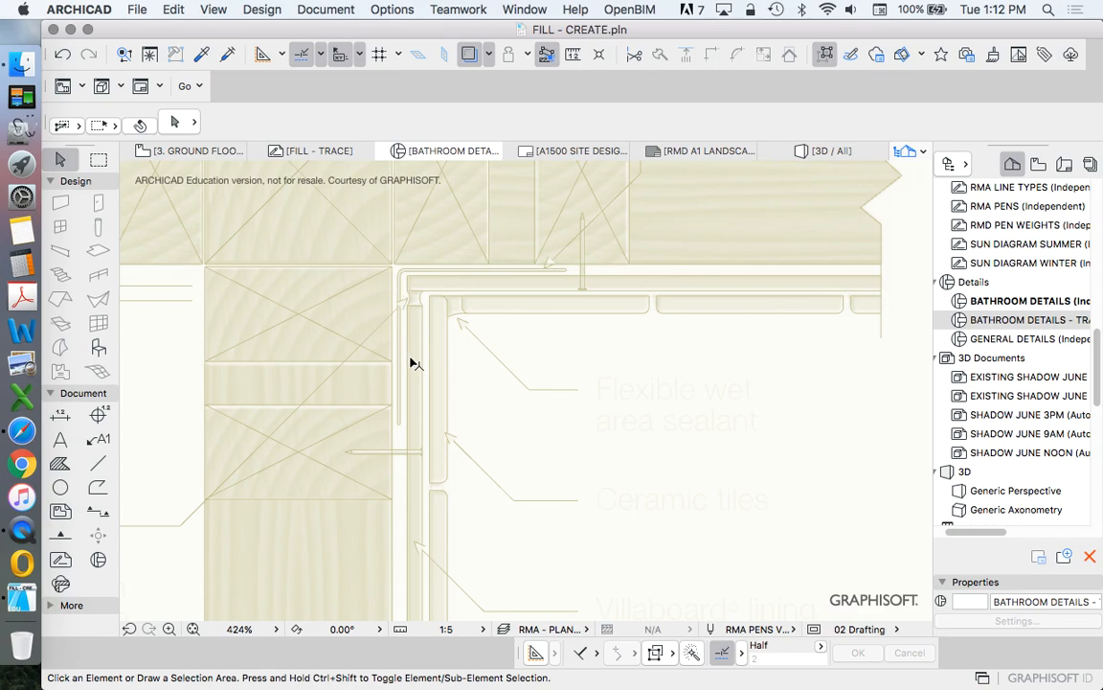
pyautogui.scroll(-10, 403, 452)
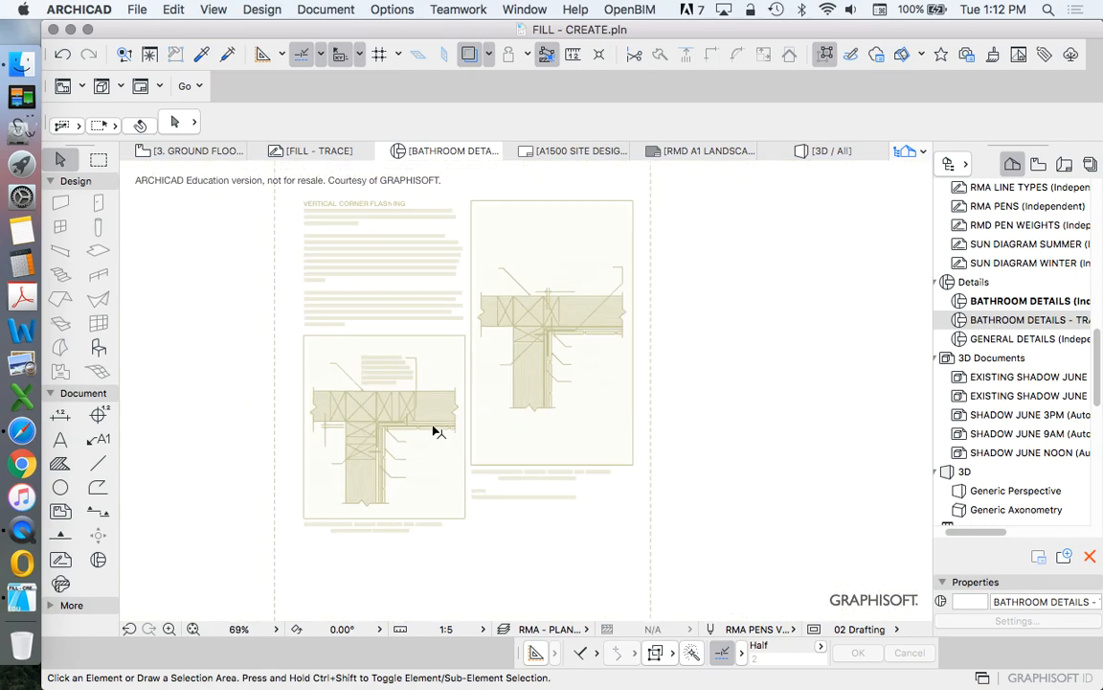
pyautogui.scroll(10, 565, 334)
pyautogui.scroll(2, 567, 330)
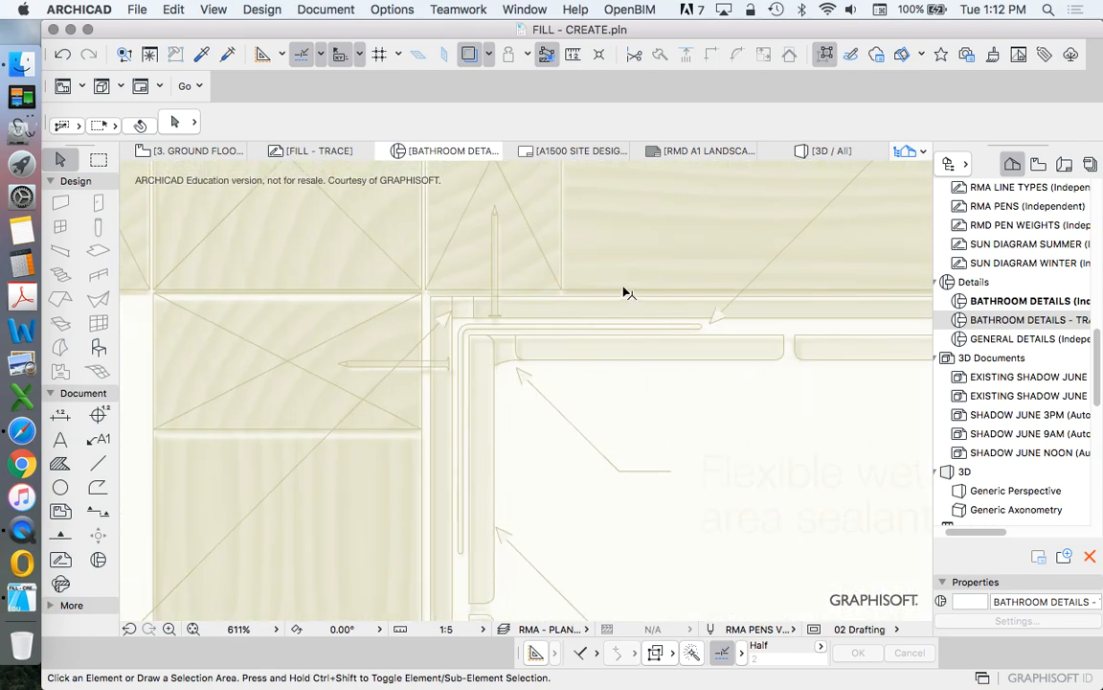
pyautogui.scroll(2, 678, 325)
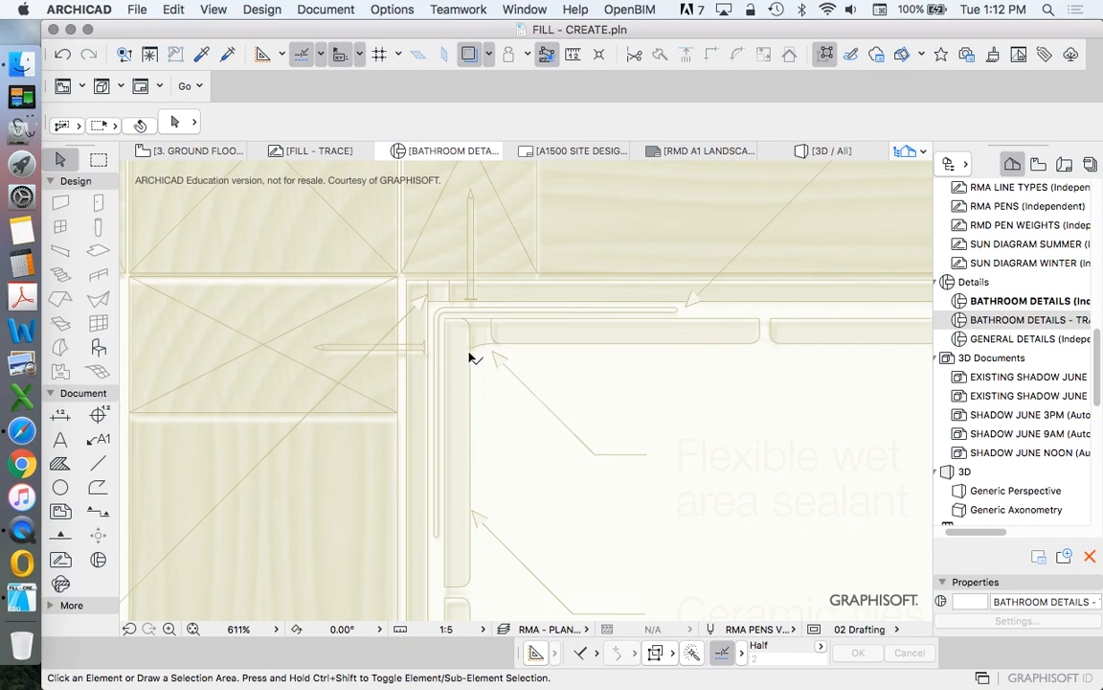
pyautogui.scroll(-10, 524, 373)
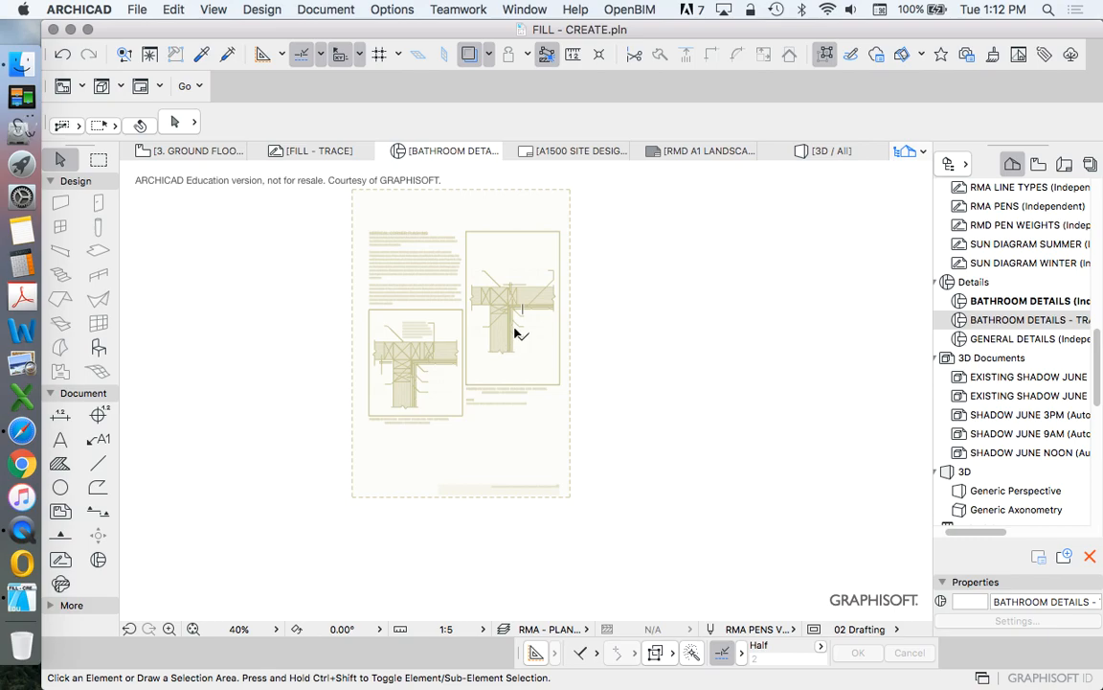
pyautogui.scroll(-5, 503, 345)
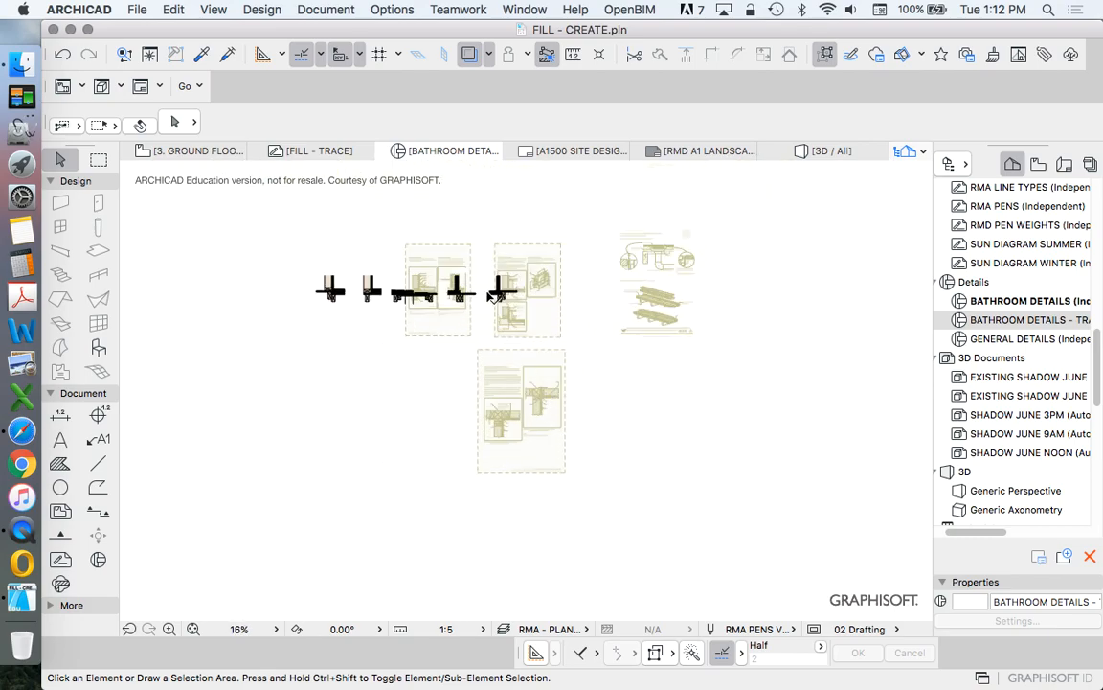
pyautogui.scroll(10, 559, 409)
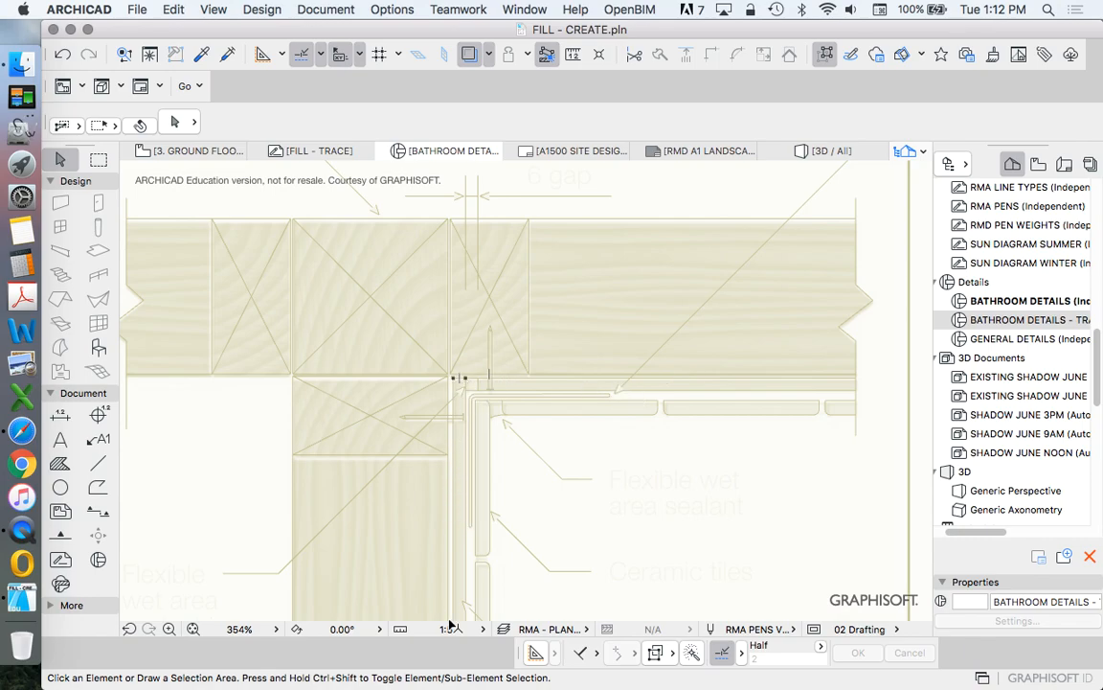
pyautogui.scroll(-6, 539, 443)
pyautogui.scroll(1, 625, 446)
pyautogui.scroll(-2, 657, 443)
pyautogui.scroll(3, 586, 462)
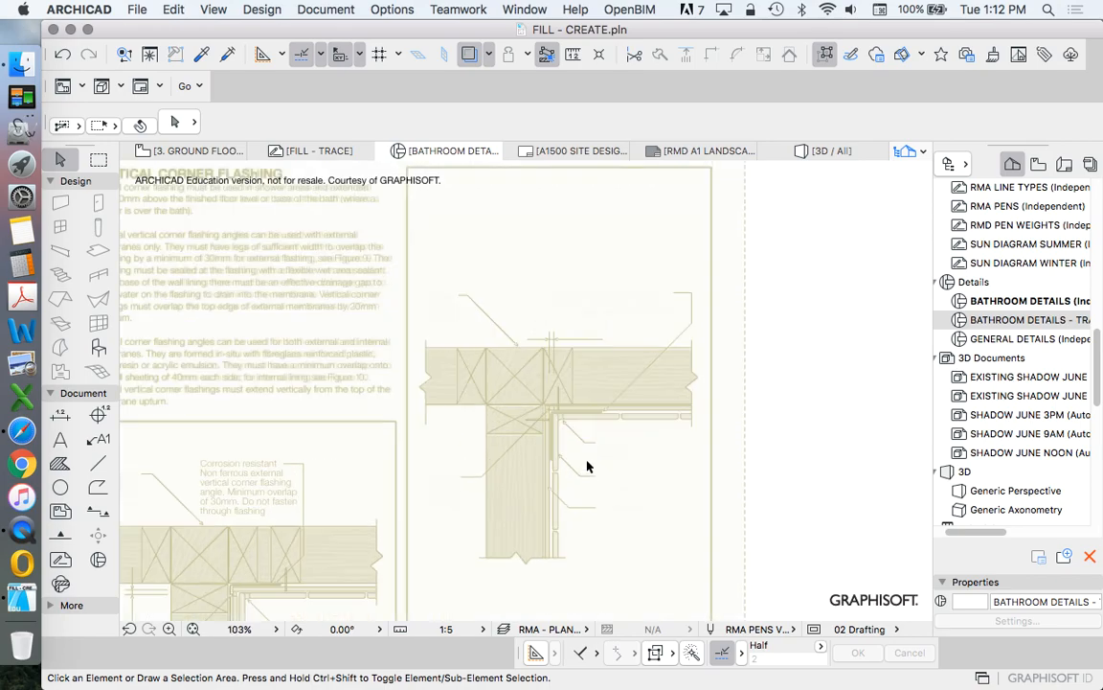
pyautogui.scroll(-4, 591, 395)
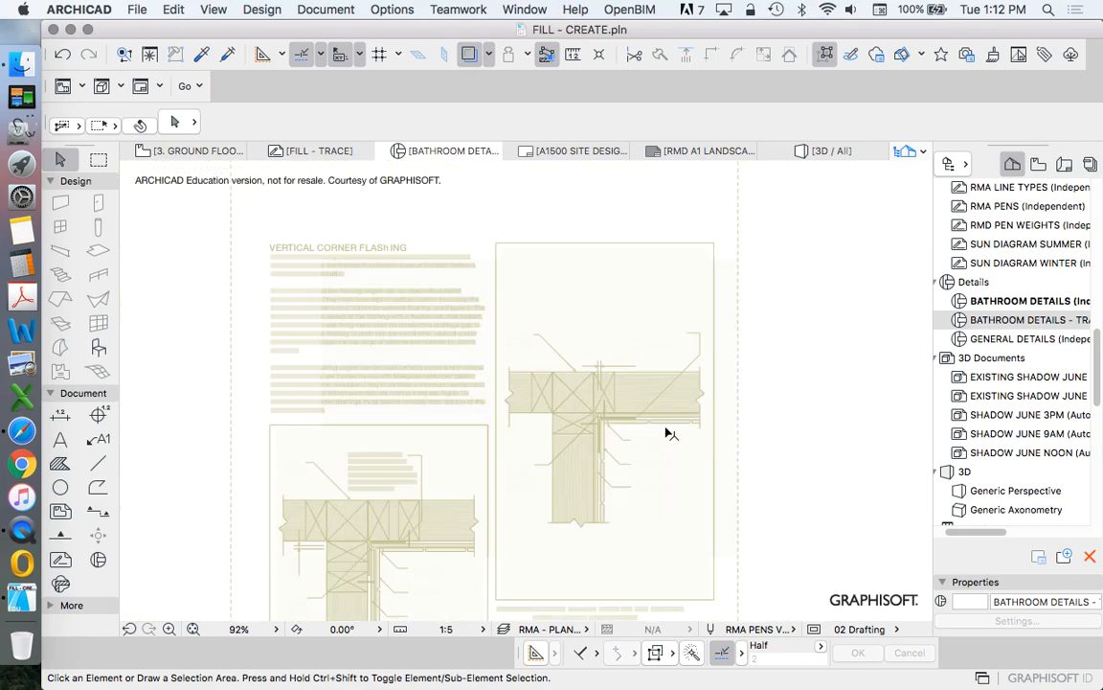
# Copy the middle wall-and-floor junction detail with its joist into the blank area beside the traced Figure 10
pyautogui.scroll(4, 514, 437)
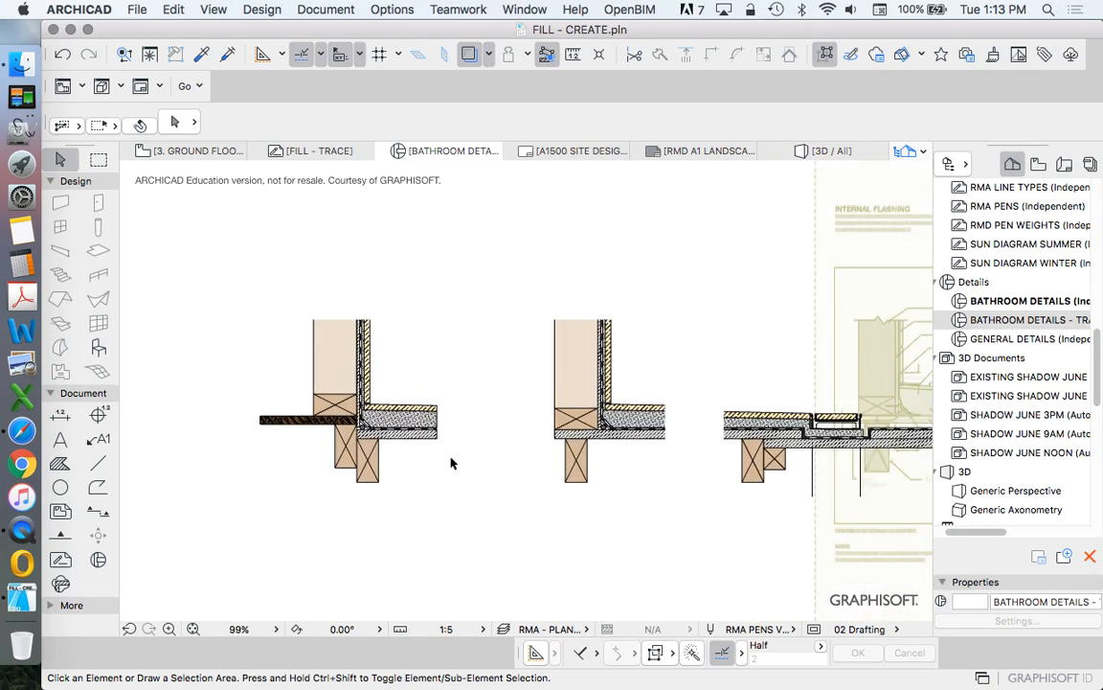
pyautogui.moveTo(529, 292); pyautogui.dragTo(635, 538)
pyautogui.rightClick(471, 302)
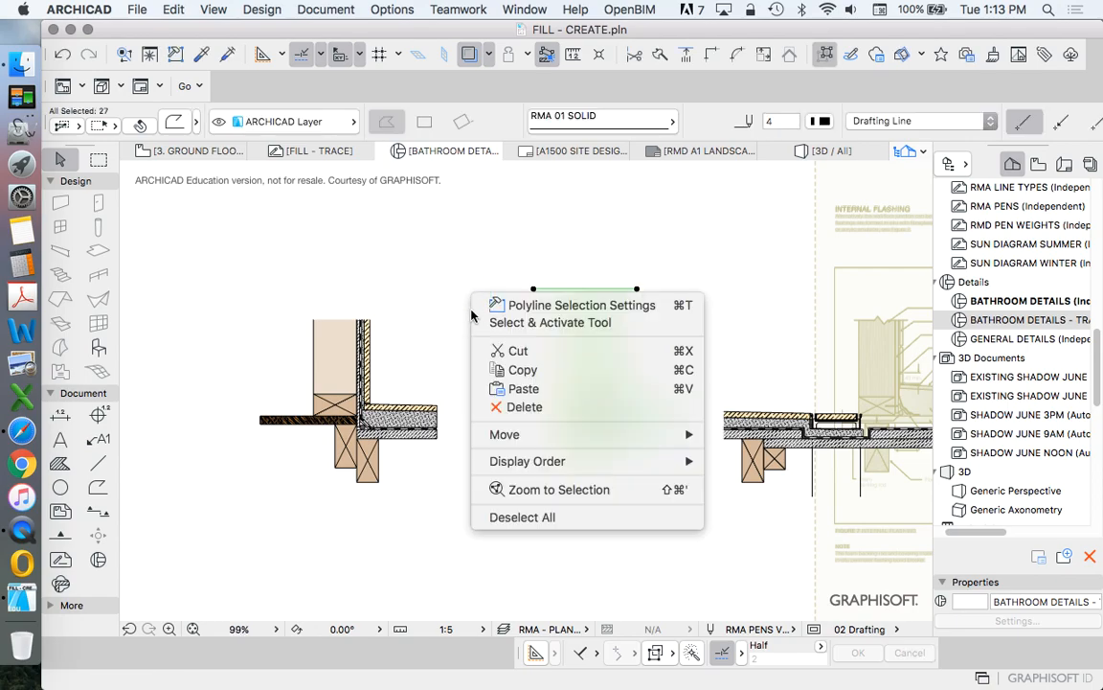
pyautogui.moveTo(591, 431)
pyautogui.click(786, 502)
pyautogui.click(513, 301)
pyautogui.scroll(-6, 512, 301)
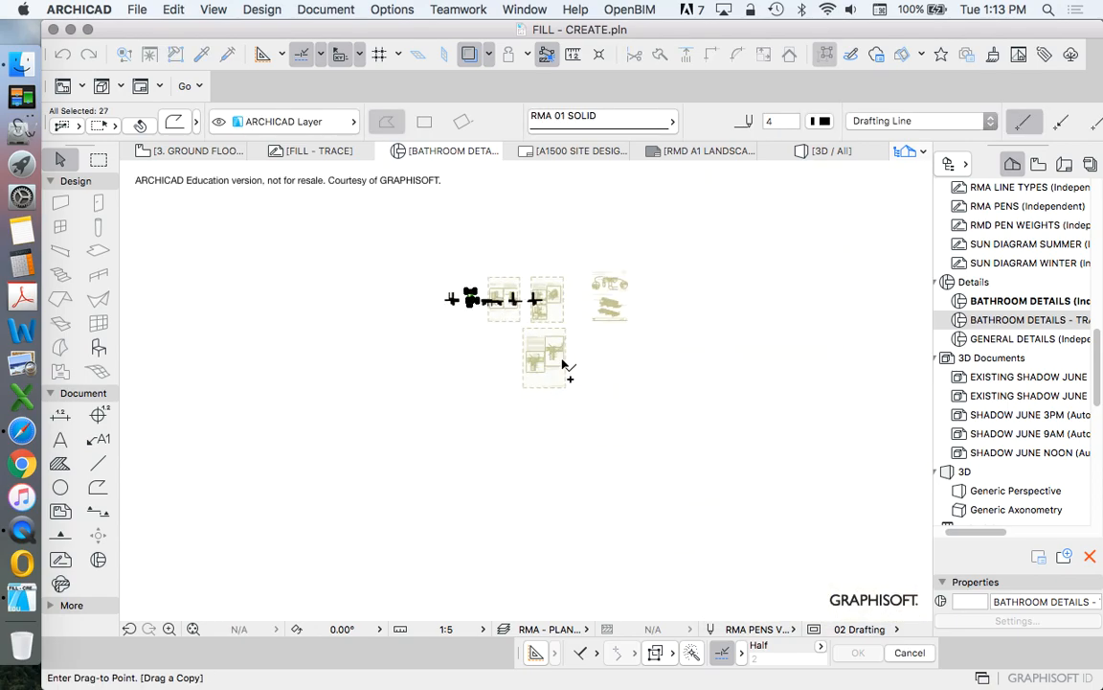
pyautogui.scroll(8, 564, 365)
pyautogui.click(697, 285)
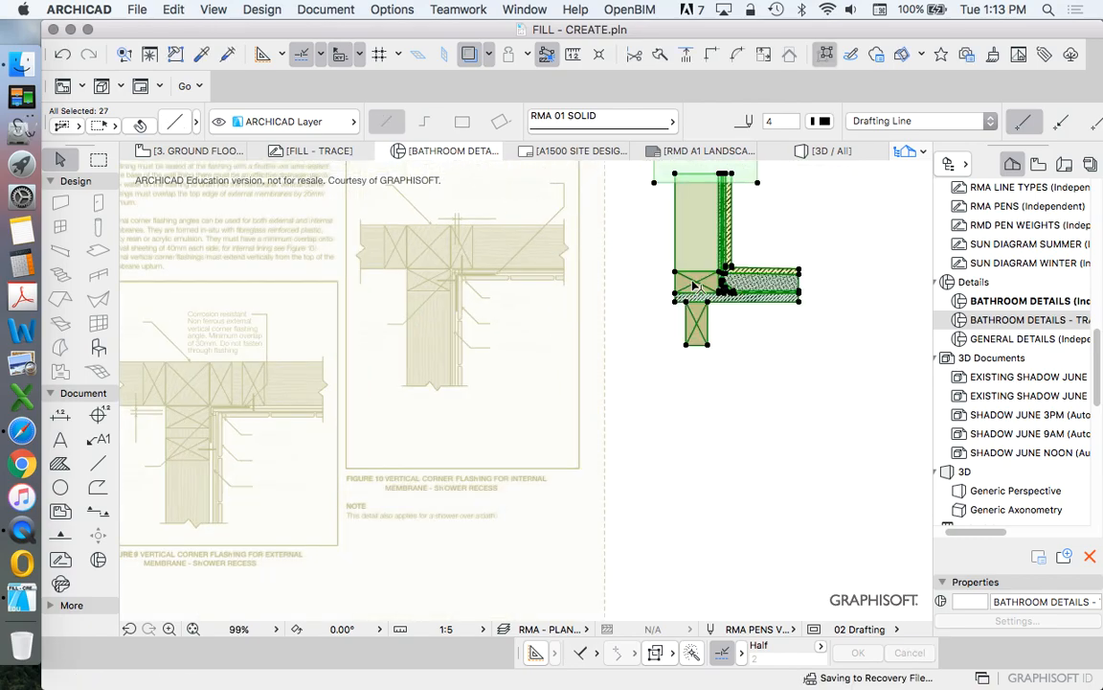
# Rotate the copied junction detail 90° clockwise and deselect it
pyautogui.rightClick(697, 286)
pyautogui.moveTo(820, 382)
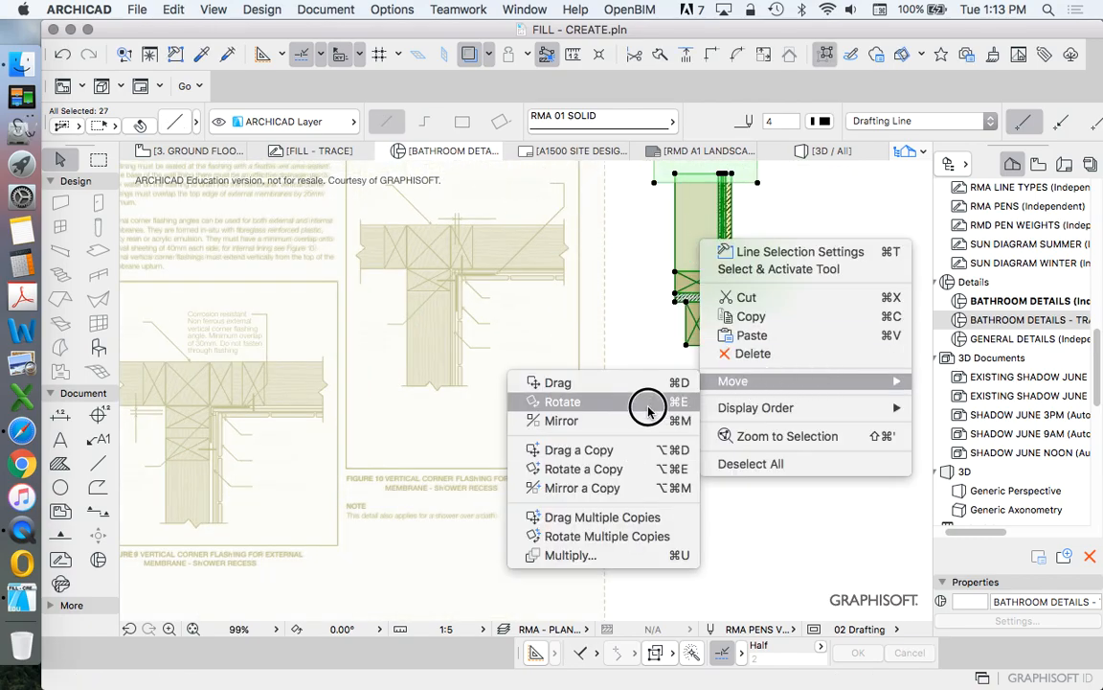
pyautogui.click(644, 403)
pyautogui.click(663, 326)
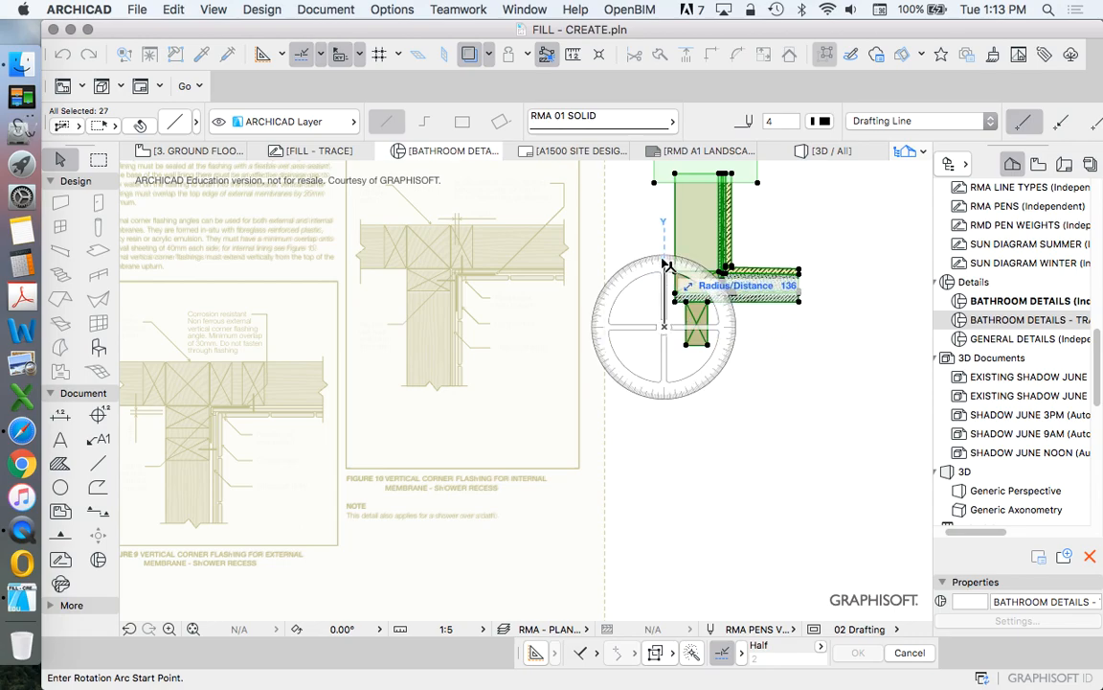
pyautogui.click(662, 244)
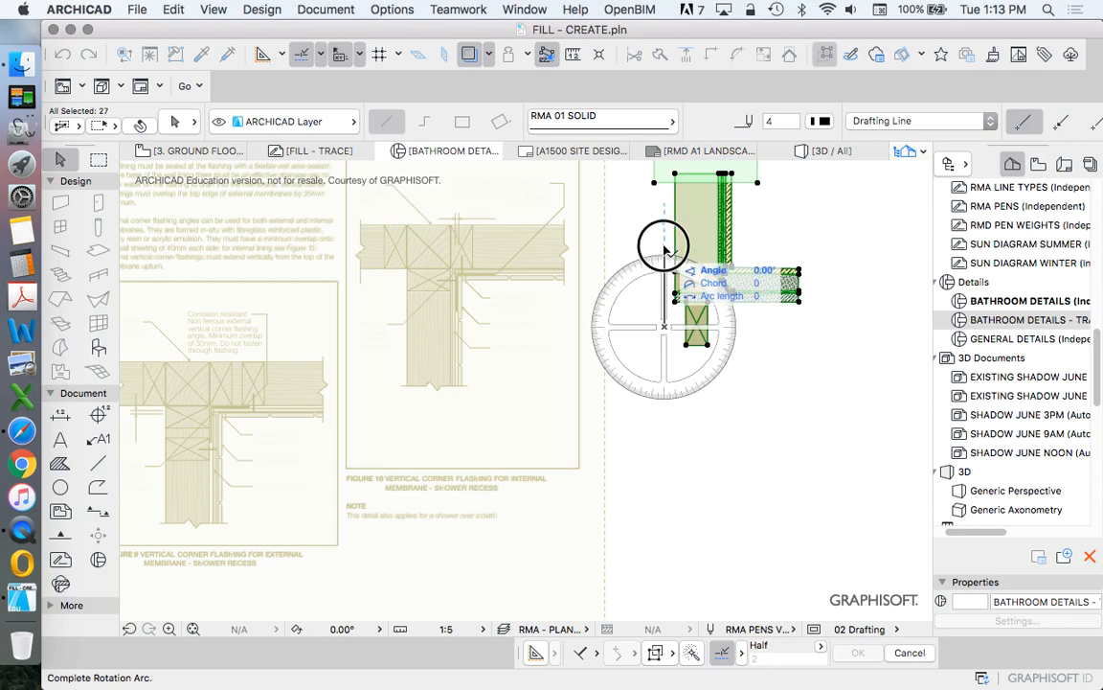
pyautogui.click(805, 320)
pyautogui.click(642, 379)
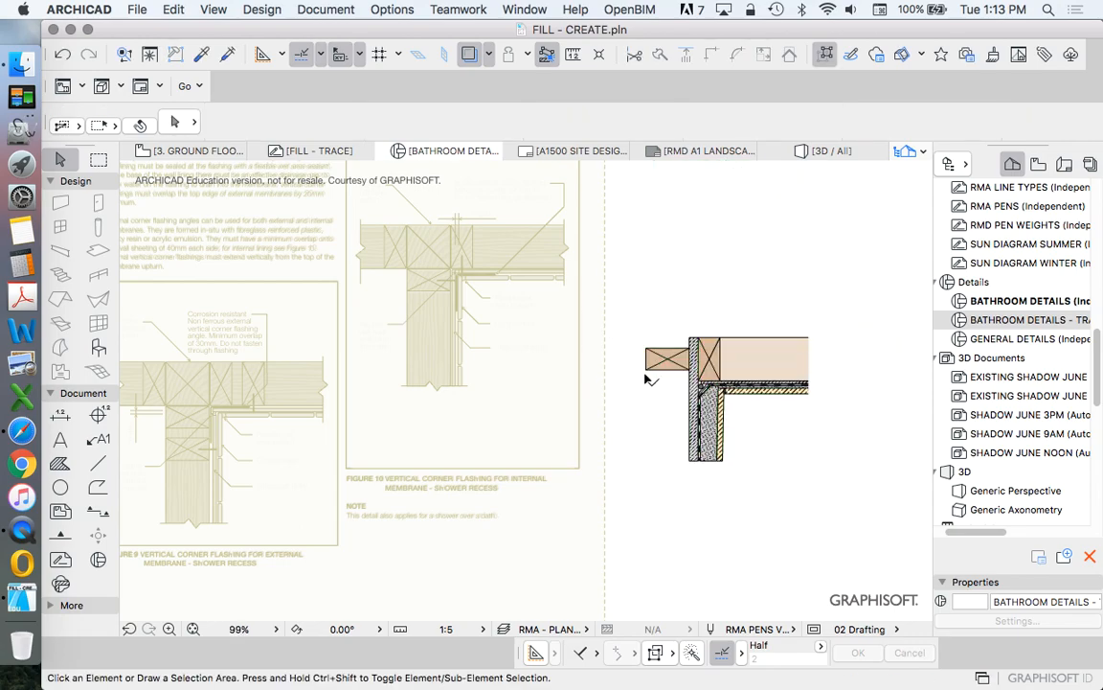
# Move the separate joist section from the rotated detail onto the traced horizontal stud below Figure 10's wall junction, aligning their upper inner corners
pyautogui.scroll(5, 728, 383)
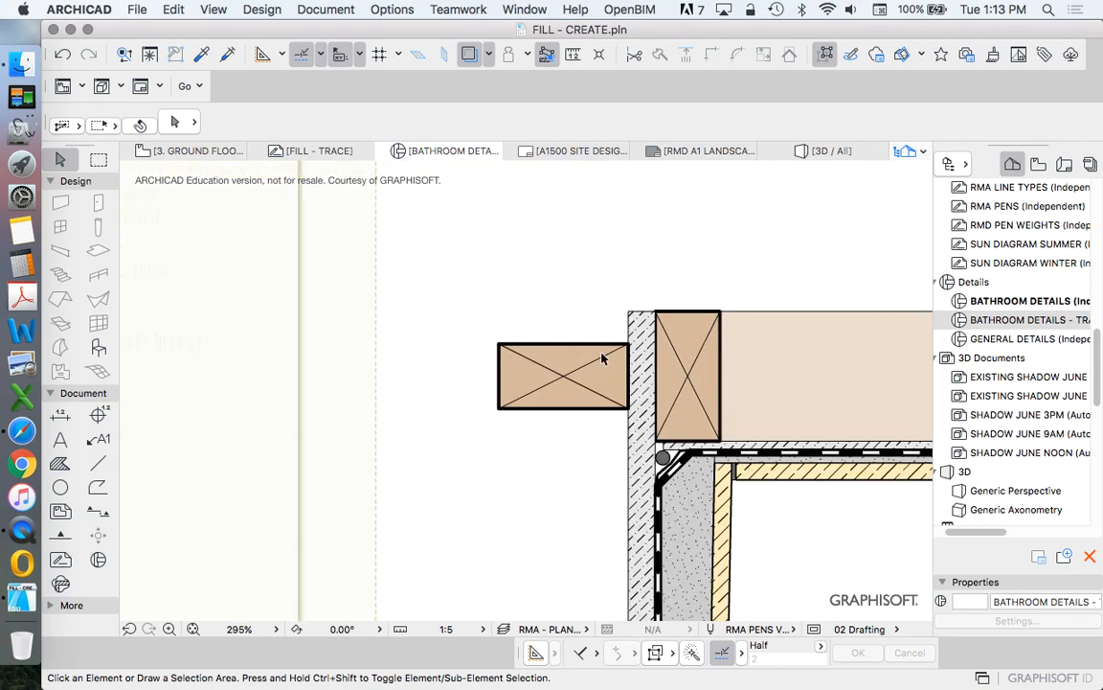
pyautogui.scroll(-5, 671, 369)
pyautogui.scroll(3, 633, 355)
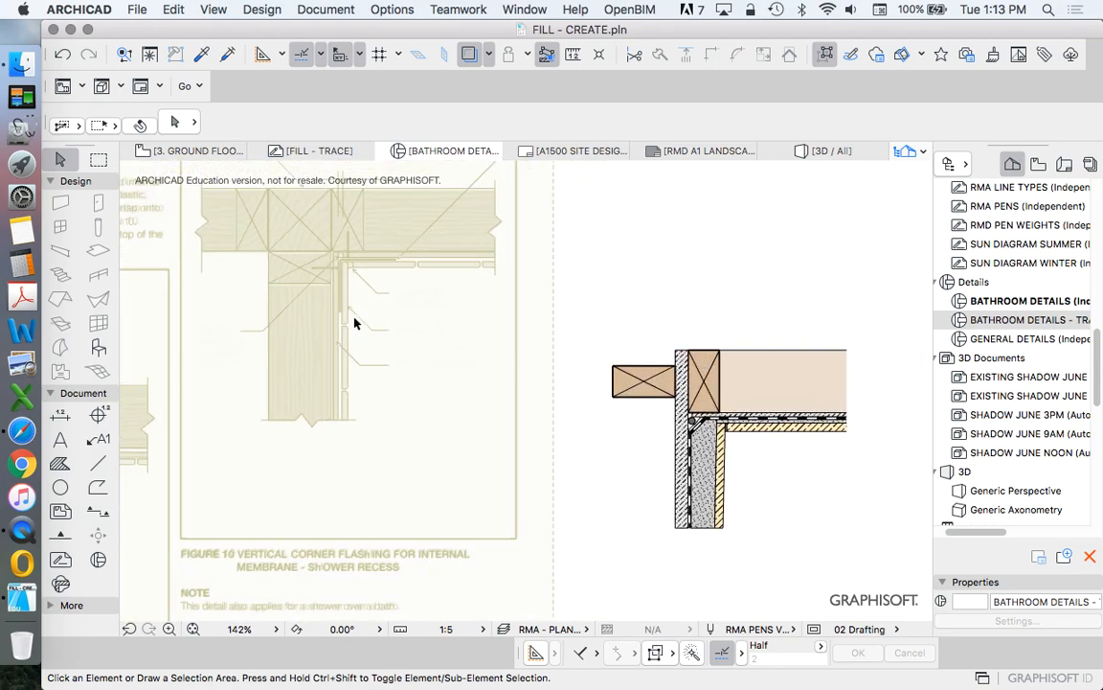
pyautogui.moveTo(575, 308); pyautogui.dragTo(678, 436)
pyautogui.rightClick(659, 328)
pyautogui.click(896, 467)
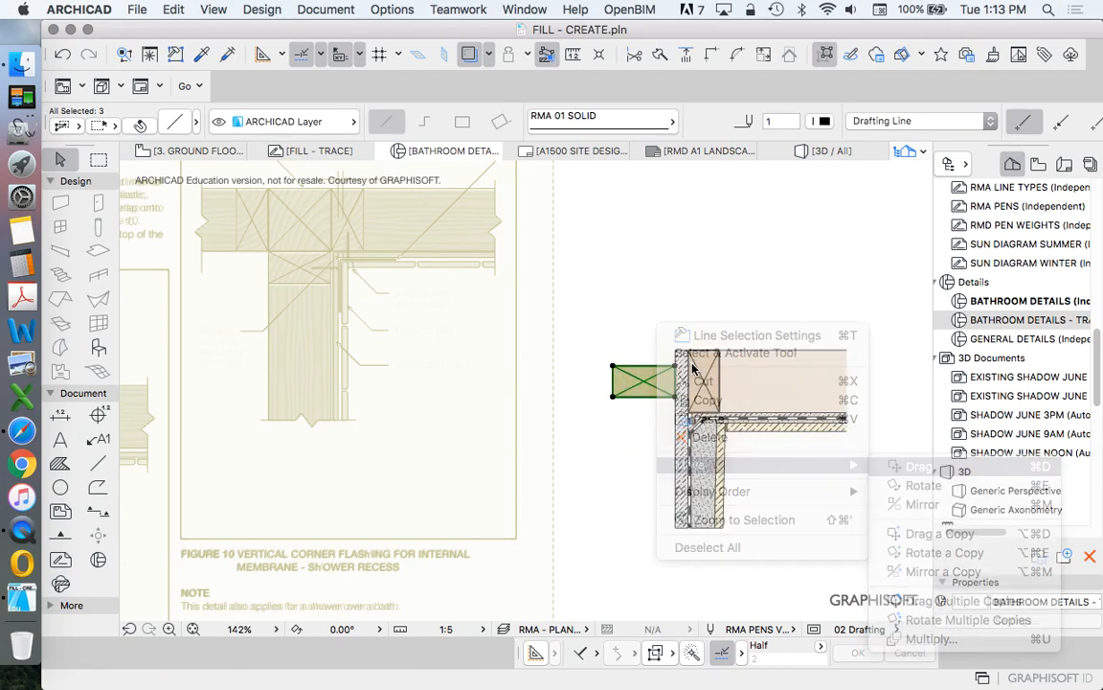
pyautogui.click(677, 366)
pyautogui.scroll(3, 311, 256)
pyautogui.scroll(3, 325, 244)
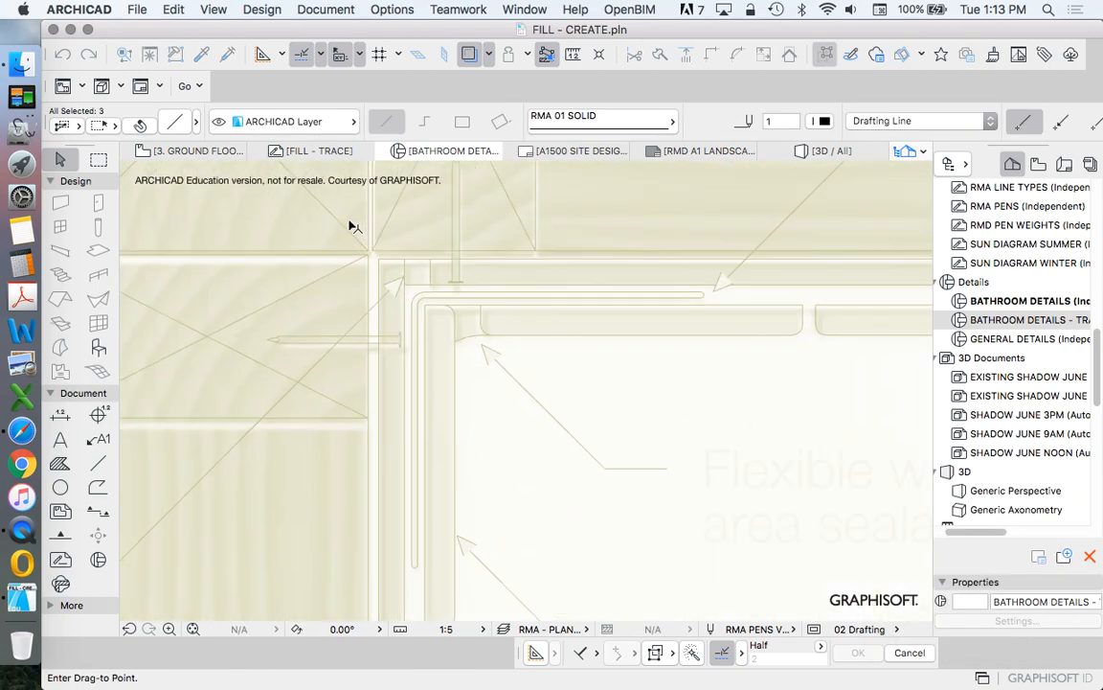
pyautogui.scroll(4, 378, 247)
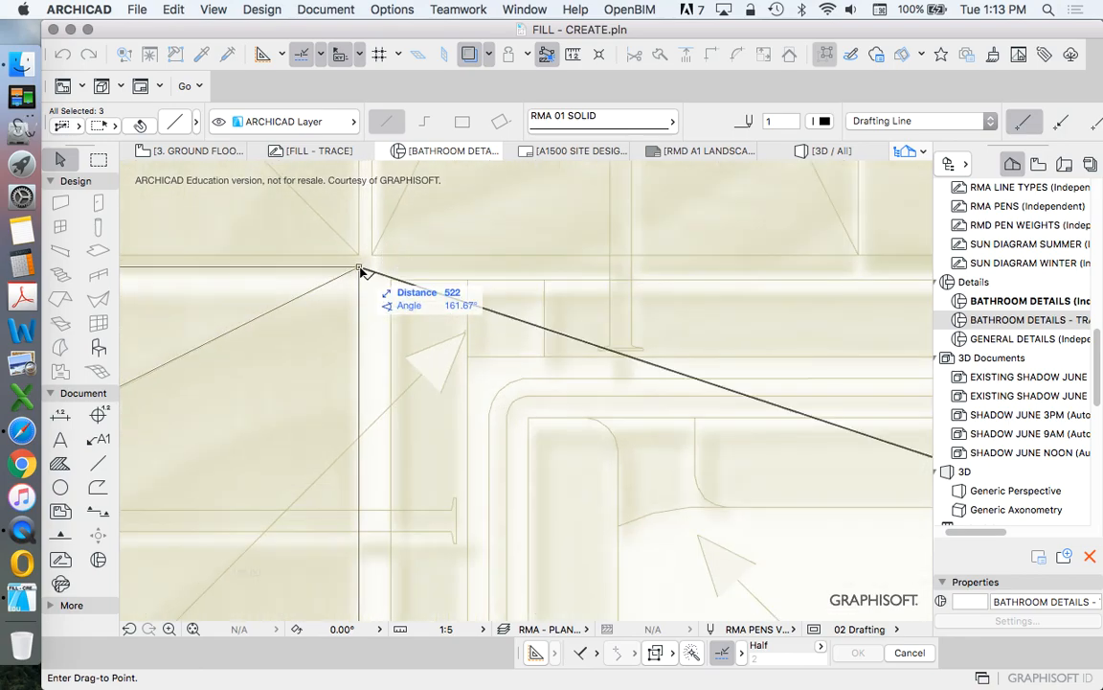
pyautogui.click(364, 272)
pyautogui.scroll(-5, 406, 307)
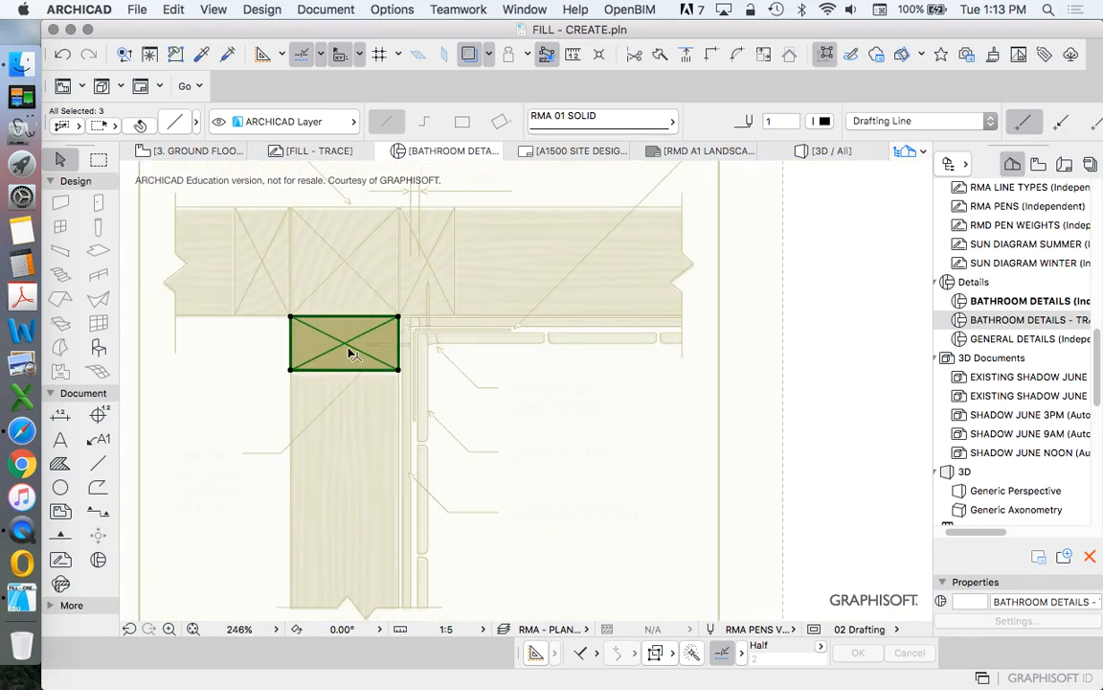
pyautogui.scroll(-3, 449, 333)
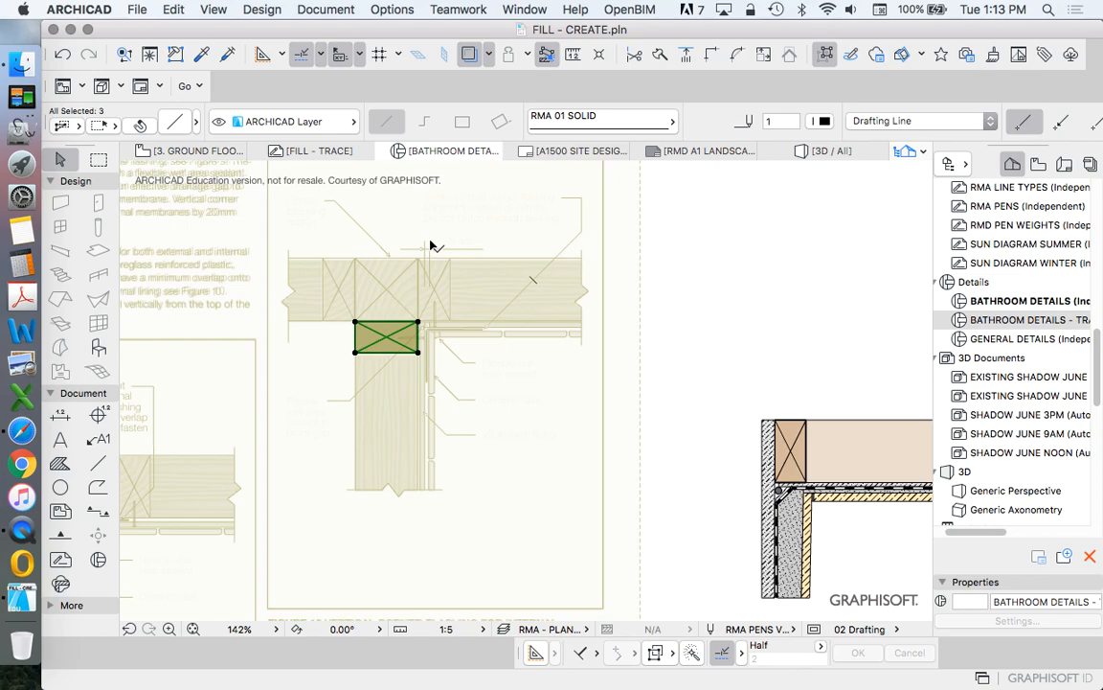
# Copy the placed stud 90 mm straight up to the outer edge of the traced wall
pyautogui.scroll(3, 381, 259)
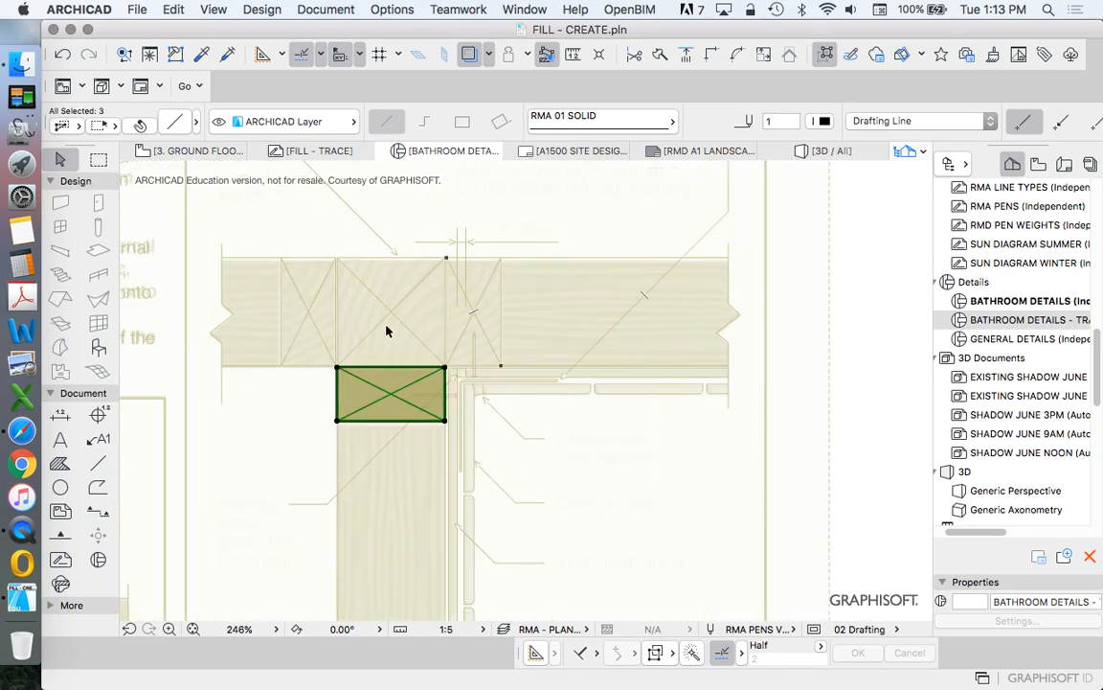
pyautogui.rightClick(428, 311)
pyautogui.moveTo(546, 439)
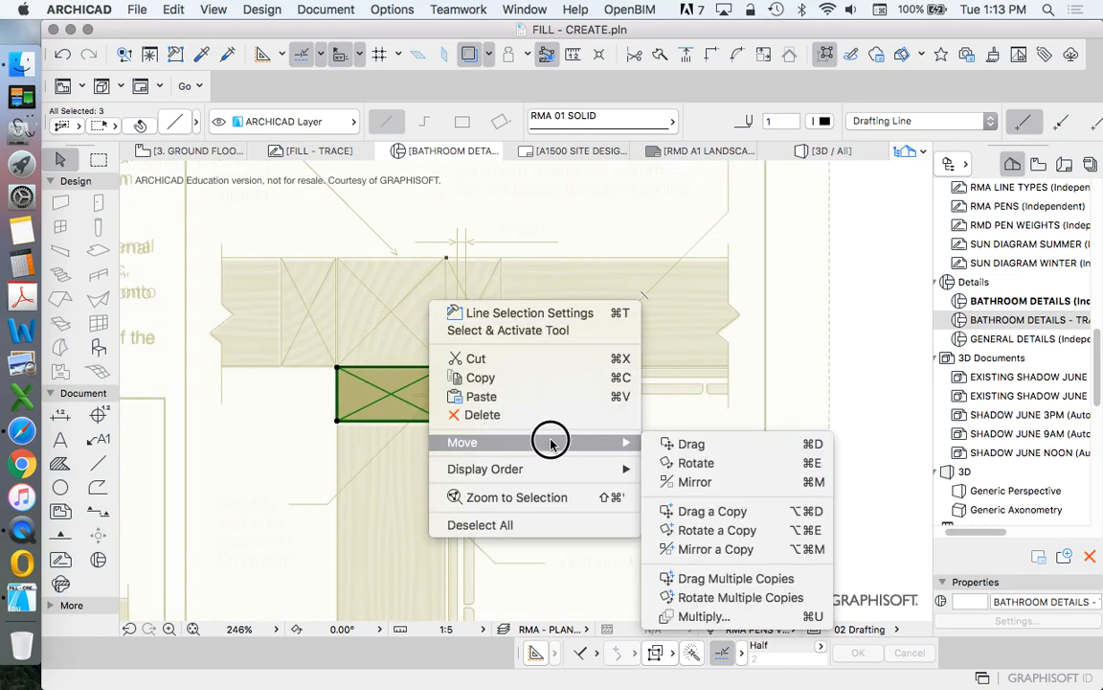
pyautogui.click(714, 511)
pyautogui.click(337, 369)
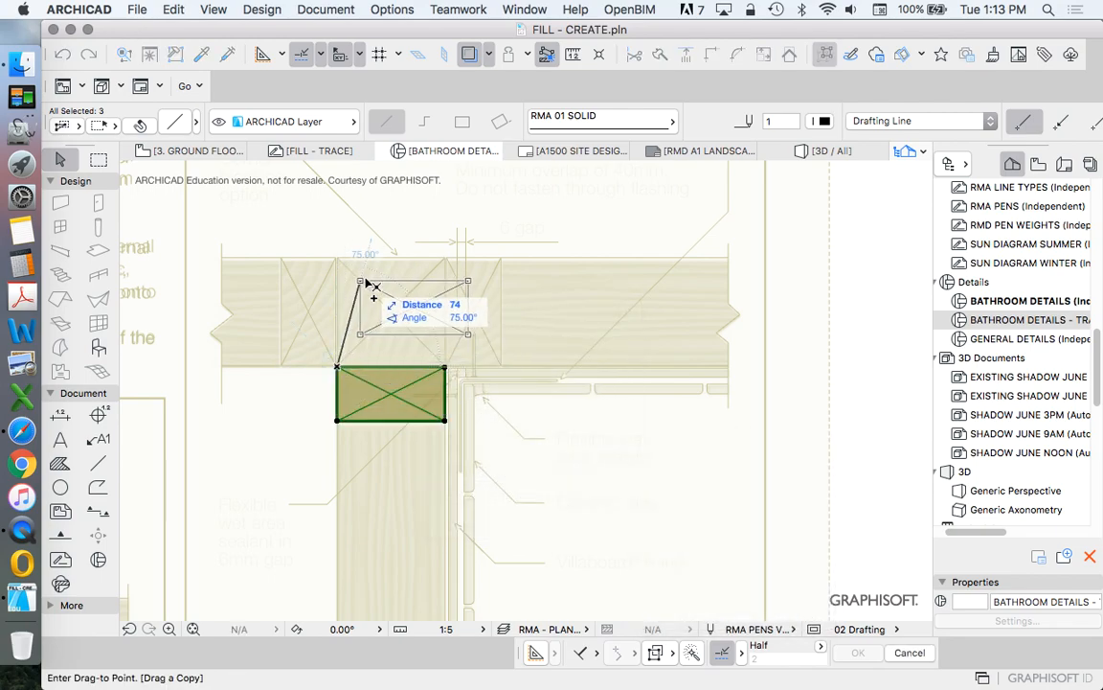
pyautogui.scroll(3, 362, 287)
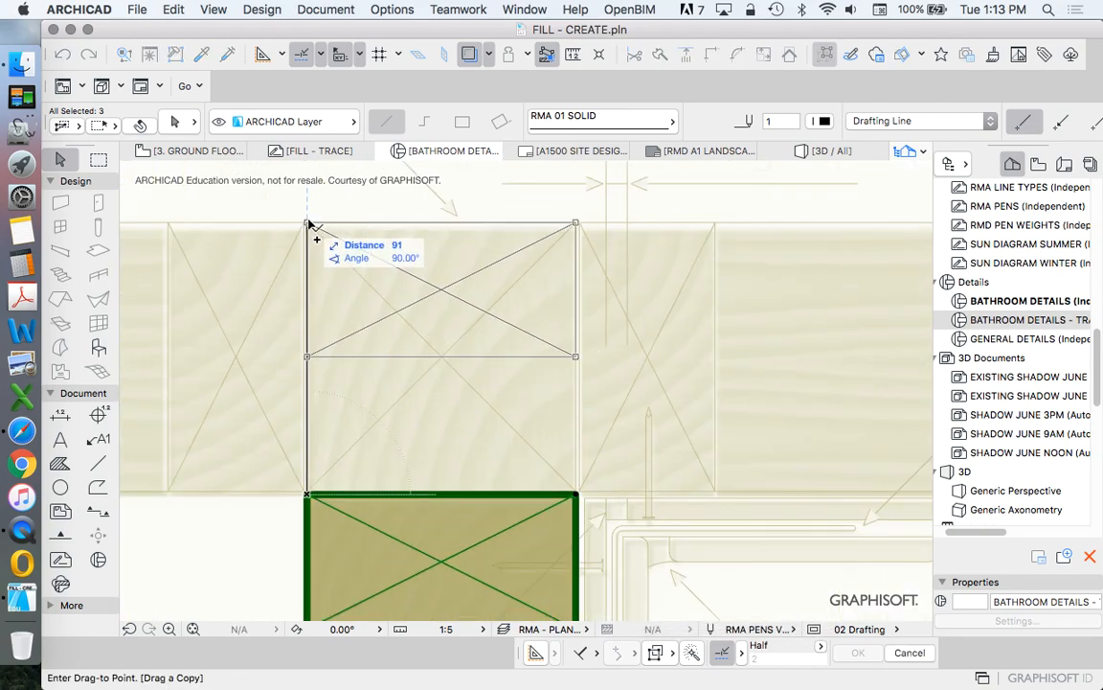
pyautogui.write('90')
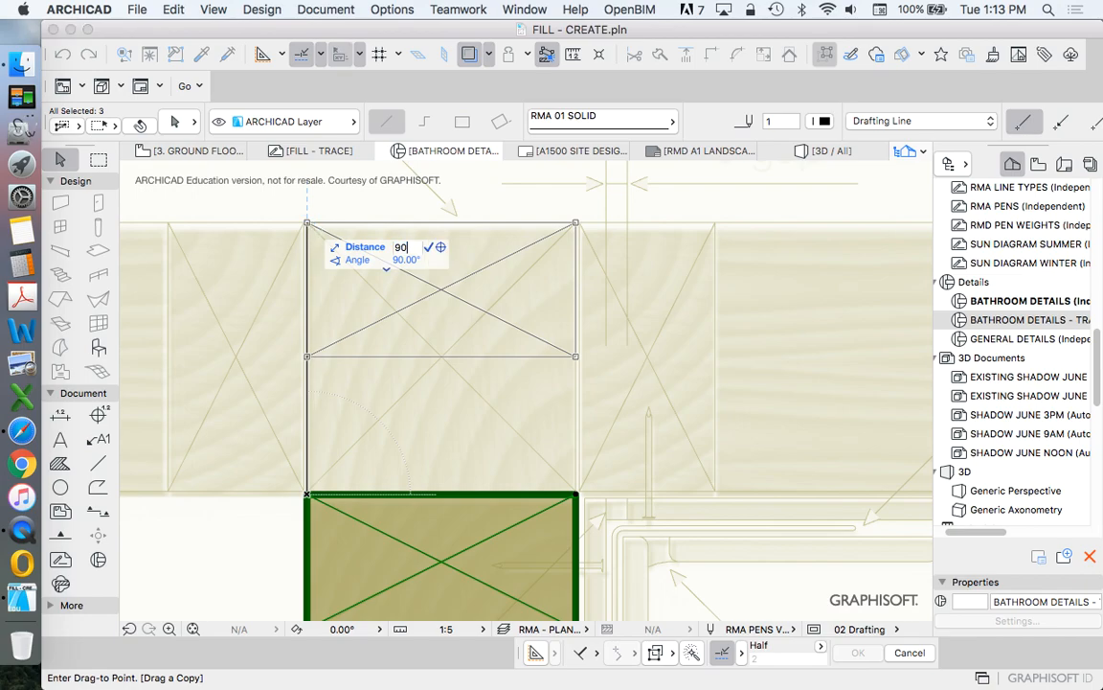
pyautogui.press('Return')
pyautogui.scroll(-5, 386, 251)
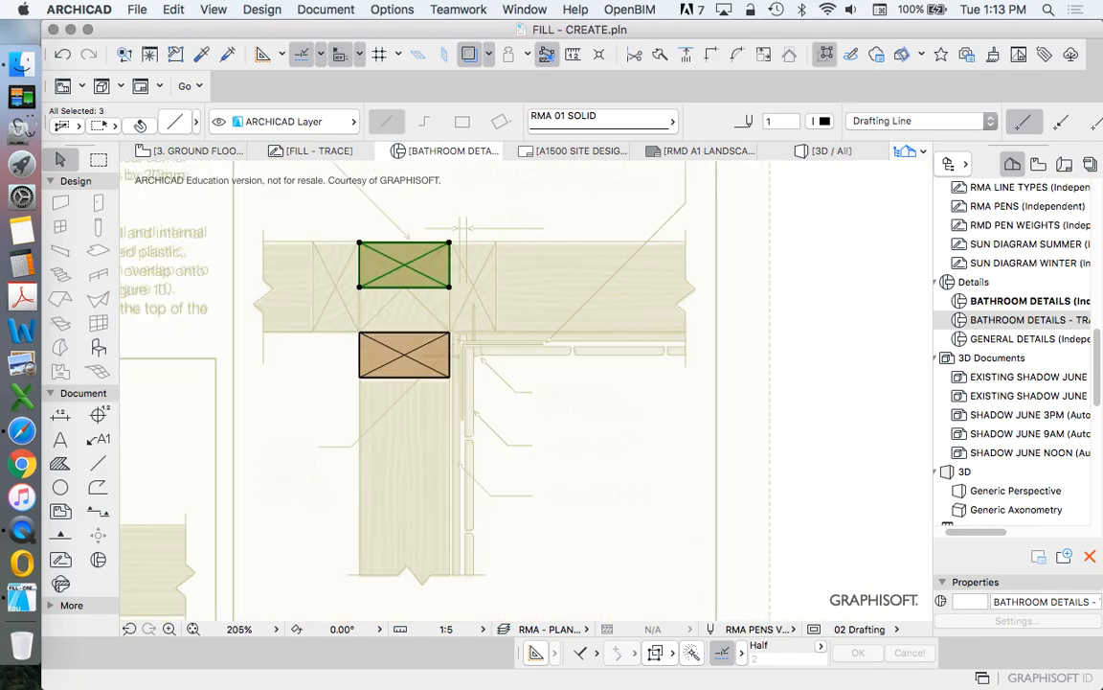
# Copy the upper stud sideways into the traced horizontal wall, to the right of the junction
pyautogui.rightClick(369, 251)
pyautogui.moveTo(562, 394)
pyautogui.click(677, 461)
pyautogui.click(431, 278)
pyautogui.click(561, 278)
# Rotate the new stud copy 90° about its centre so it stands upright
pyautogui.rightClick(554, 268)
pyautogui.moveTo(690, 404)
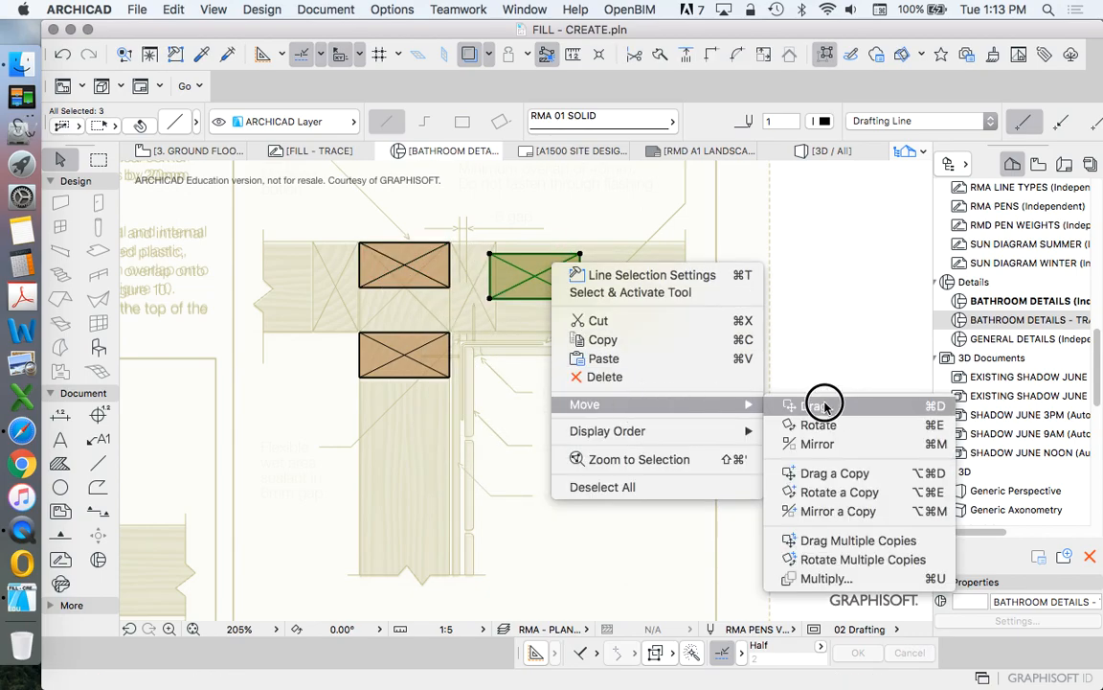
pyautogui.click(833, 424)
pyautogui.click(534, 280)
pyautogui.click(591, 286)
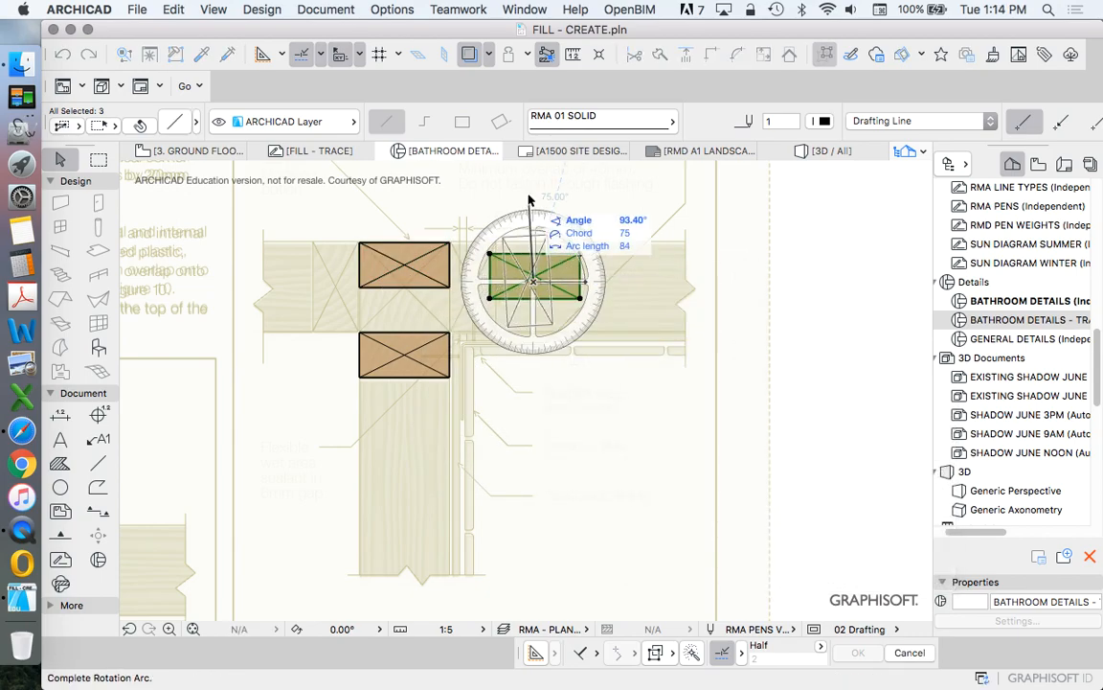
pyautogui.click(527, 166)
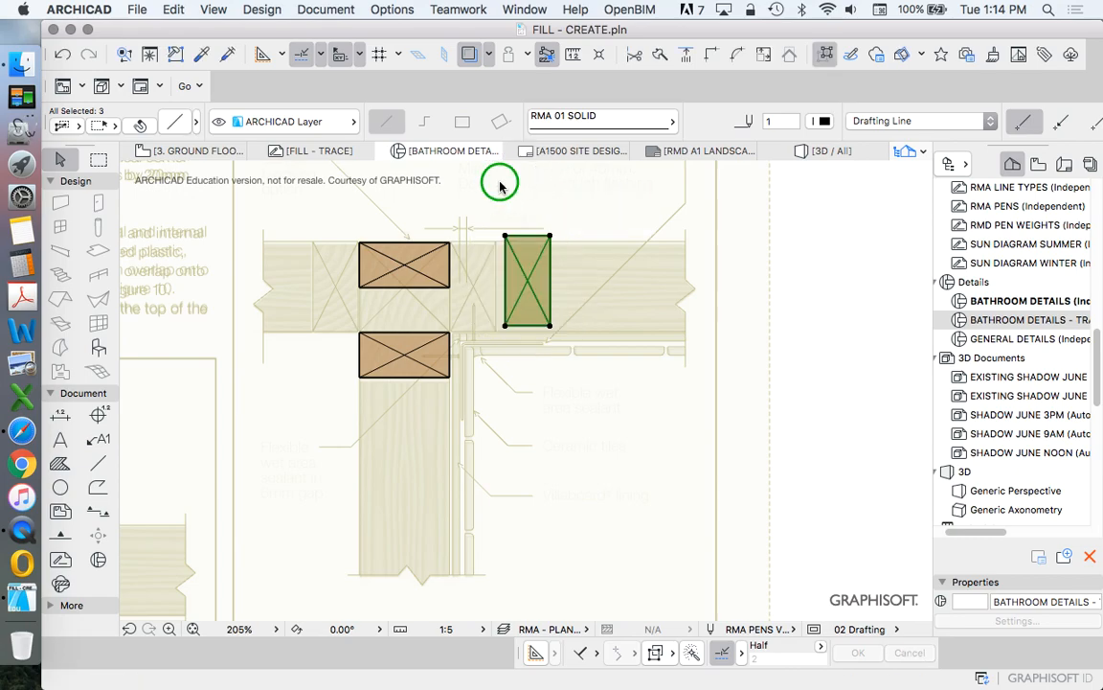
# Move the upright stud against the end of the upper stud with their upper corners aligned, hiding the trace reference during the move
pyautogui.rightClick(500, 186)
pyautogui.click(468, 53)
pyautogui.rightClick(517, 187)
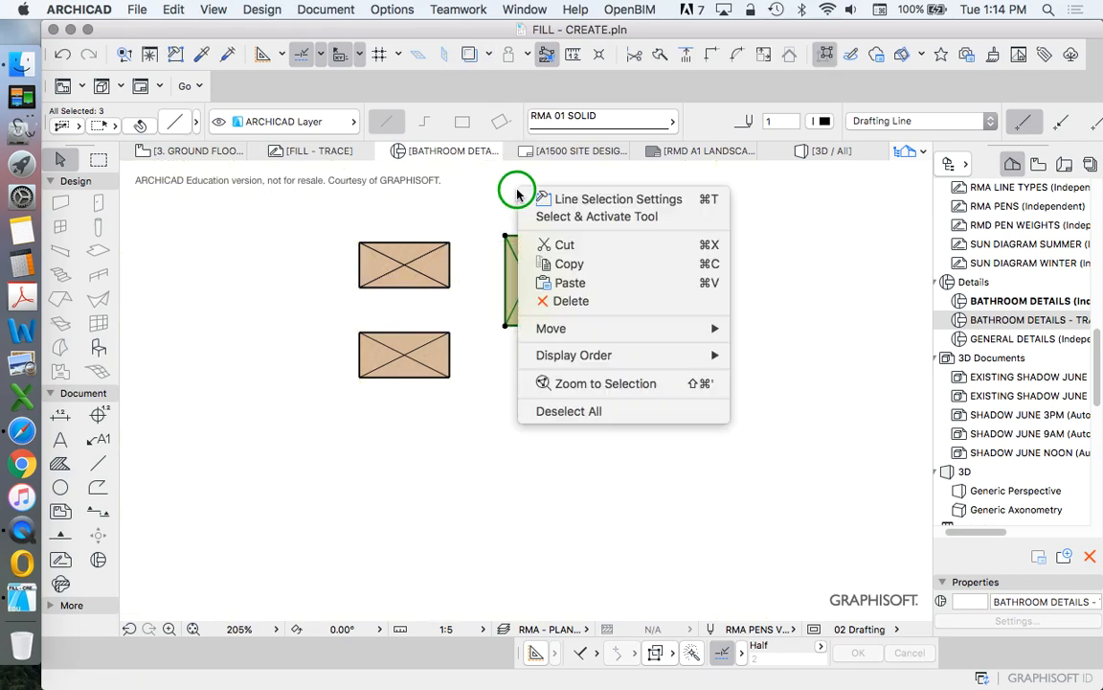
pyautogui.moveTo(616, 327)
pyautogui.click(781, 329)
pyautogui.click(504, 235)
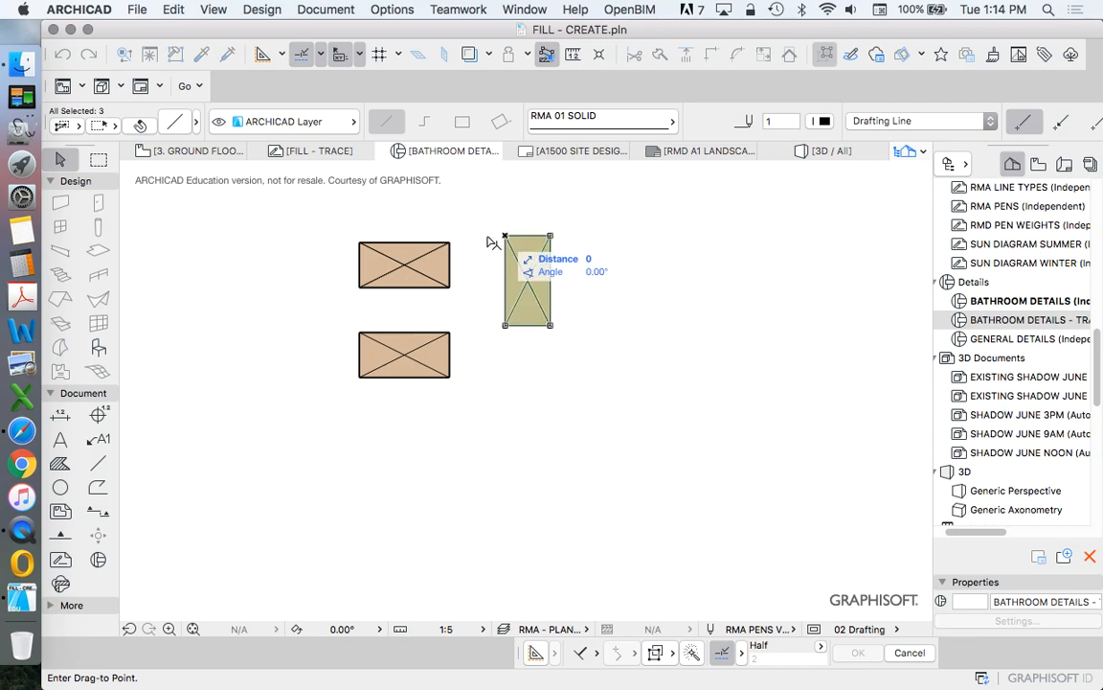
pyautogui.click(449, 243)
pyautogui.click(508, 278)
pyautogui.scroll(8, 449, 342)
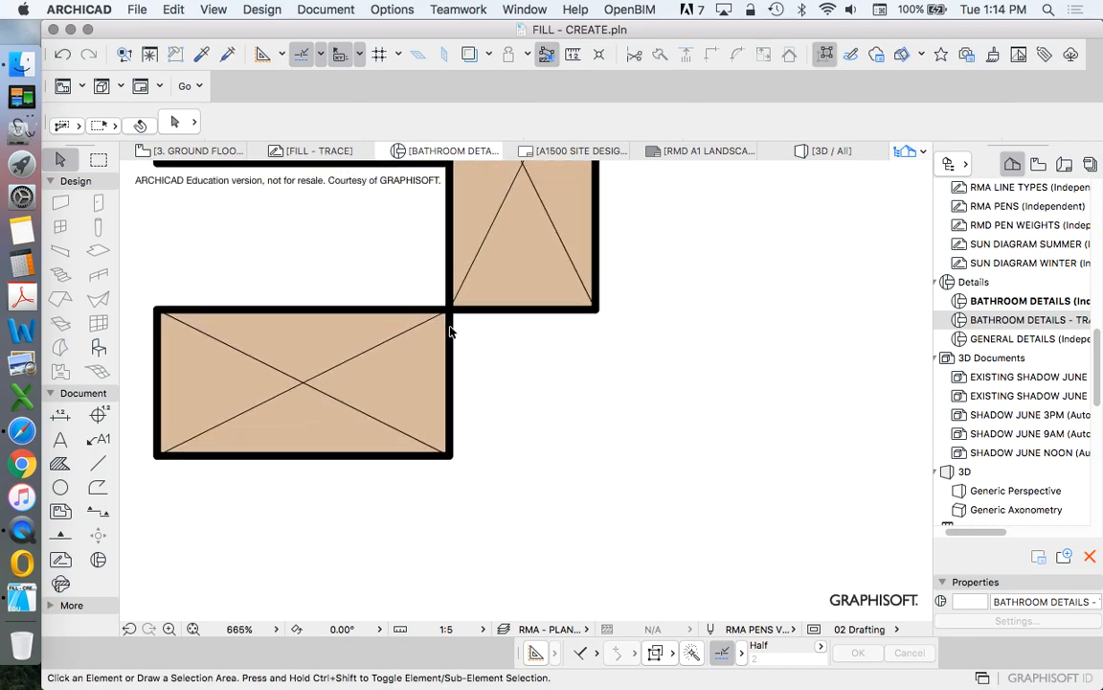
pyautogui.scroll(-6, 432, 355)
pyautogui.click(469, 54)
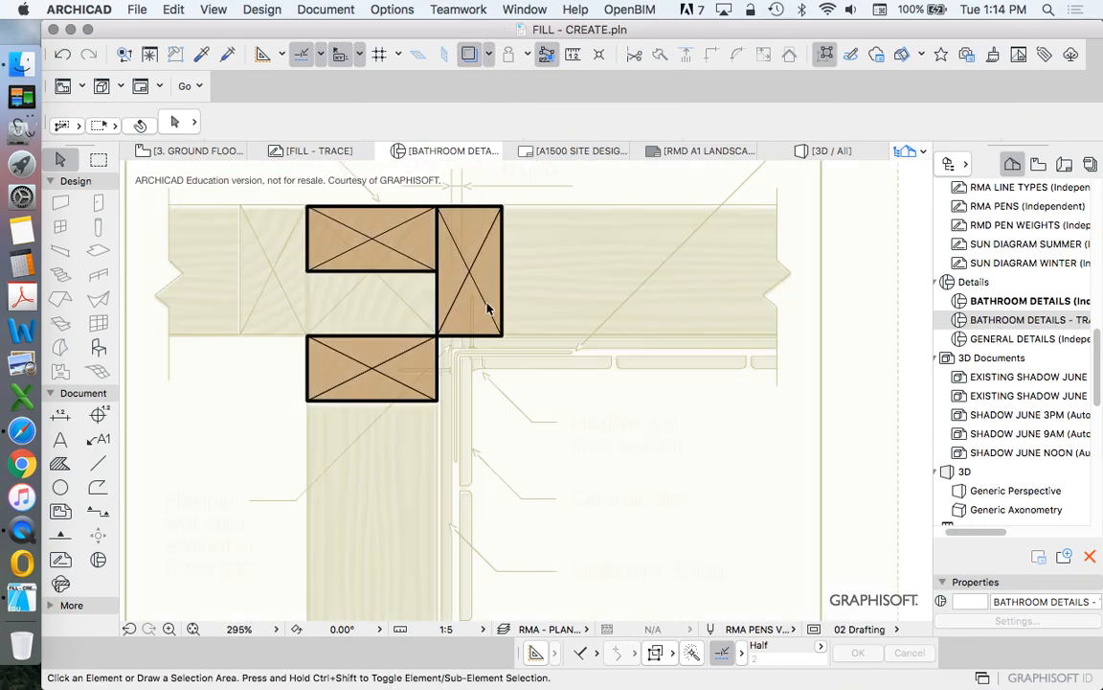
# Pick up the RMA-25 % wall fill from the rotated detail and draw a 90 mm deep rectangular fill rightward from the upright stud
pyautogui.scroll(-5, 487, 308)
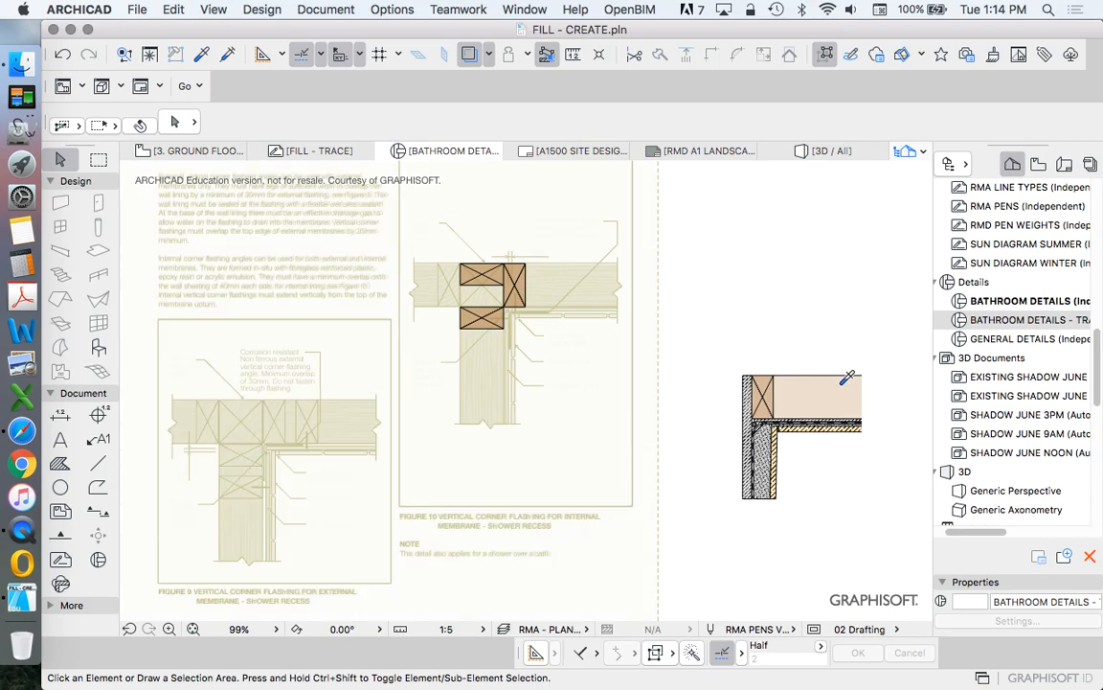
pyautogui.keyDown('alt'); pyautogui.click(848, 375); pyautogui.keyUp('alt')
pyautogui.click(469, 53)
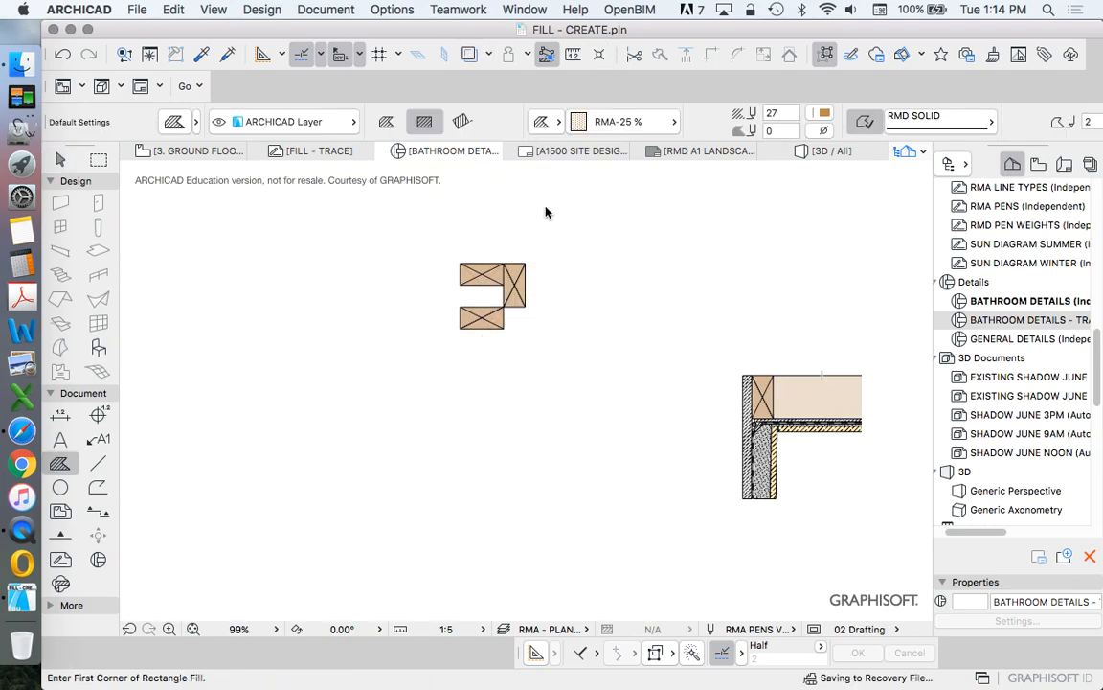
pyautogui.scroll(3, 540, 312)
pyautogui.click(510, 346)
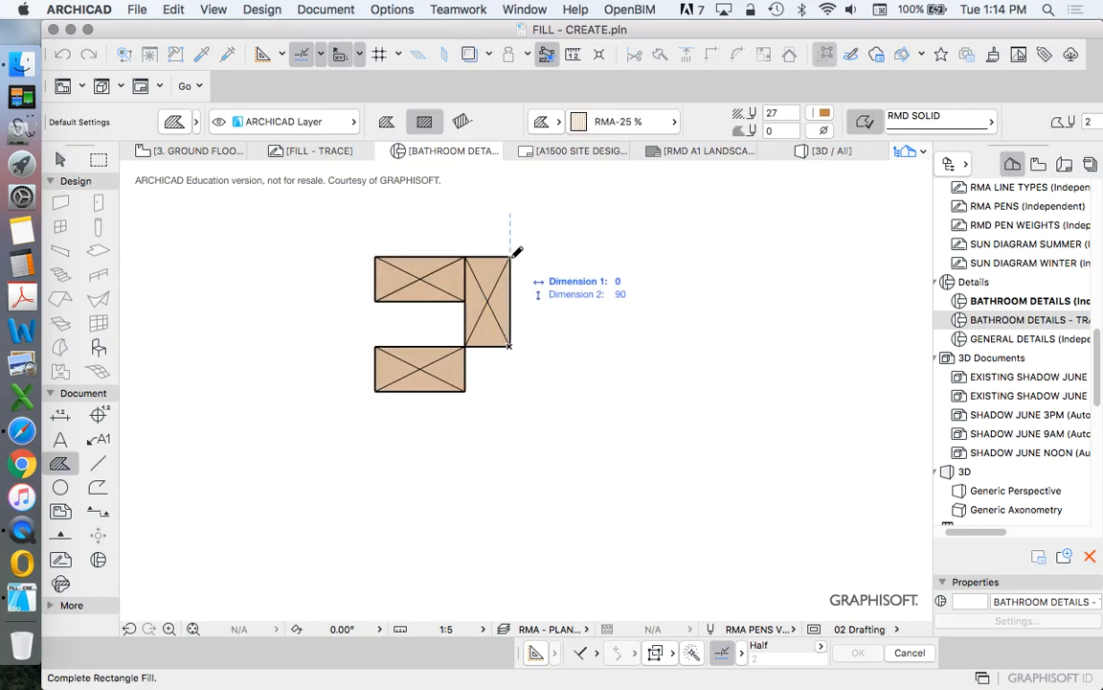
pyautogui.click(461, 123)
pyautogui.click(510, 257)
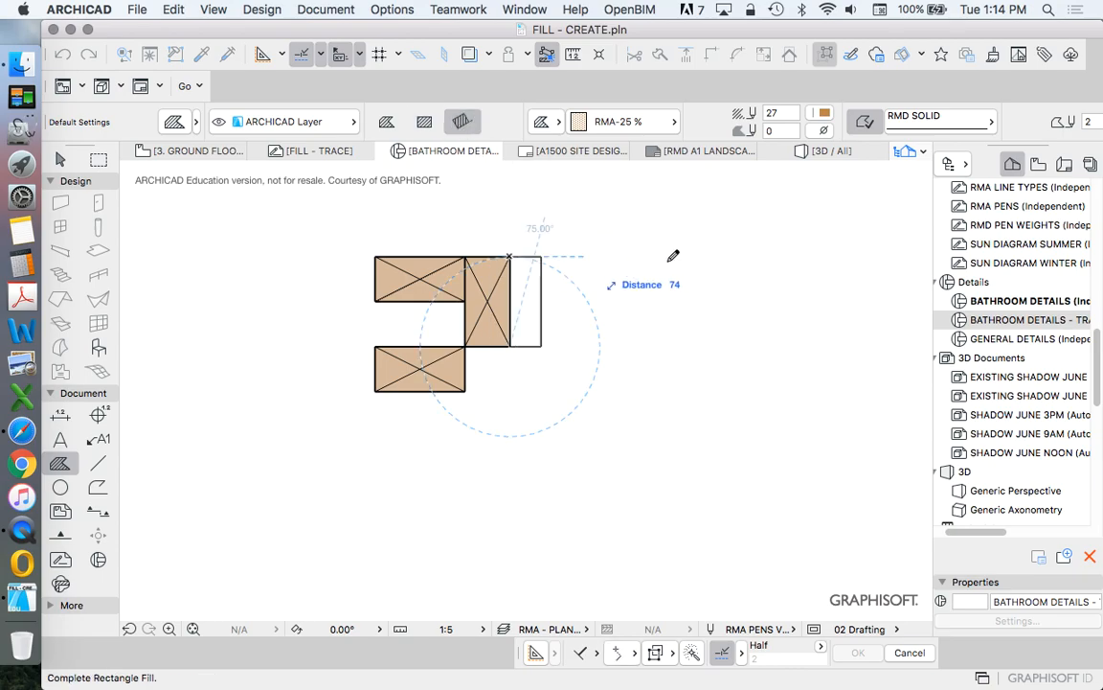
pyautogui.click(721, 256)
# Fill the gap between the two horizontal studs with a rectangular RMA-25 % fill
pyautogui.click(374, 301)
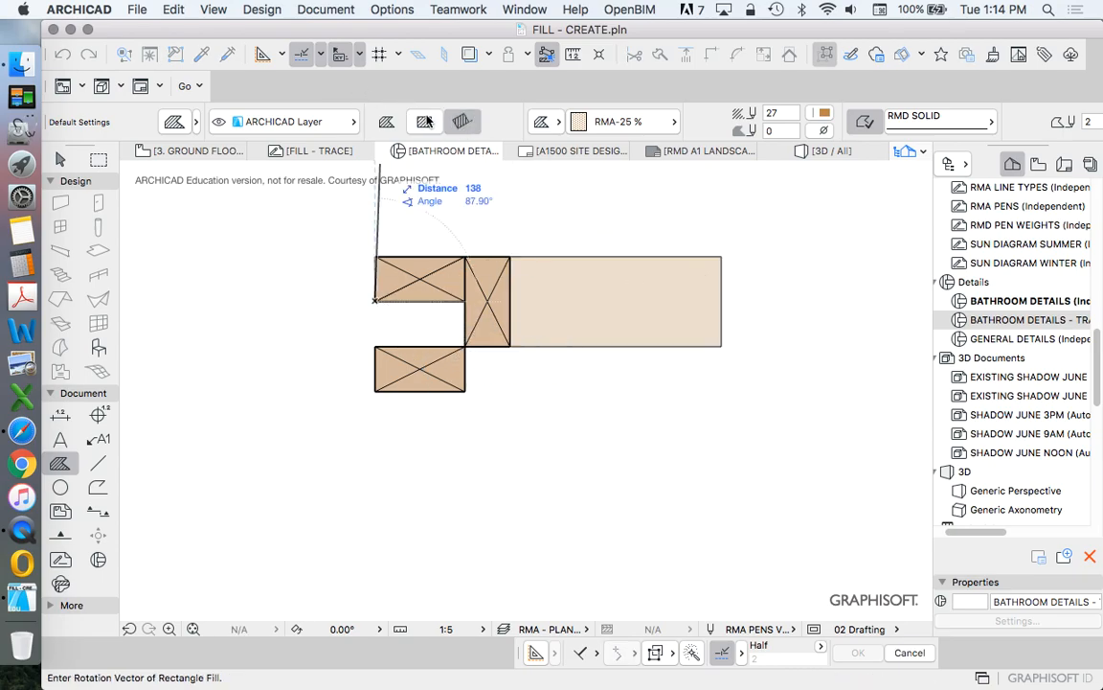
pyautogui.click(464, 300)
pyautogui.click(465, 346)
# Draw a rotated rectangular RMA-25 % wall fill about 300 mm long downward from the lower horizontal stud, matching the stud's width
pyautogui.click(465, 391)
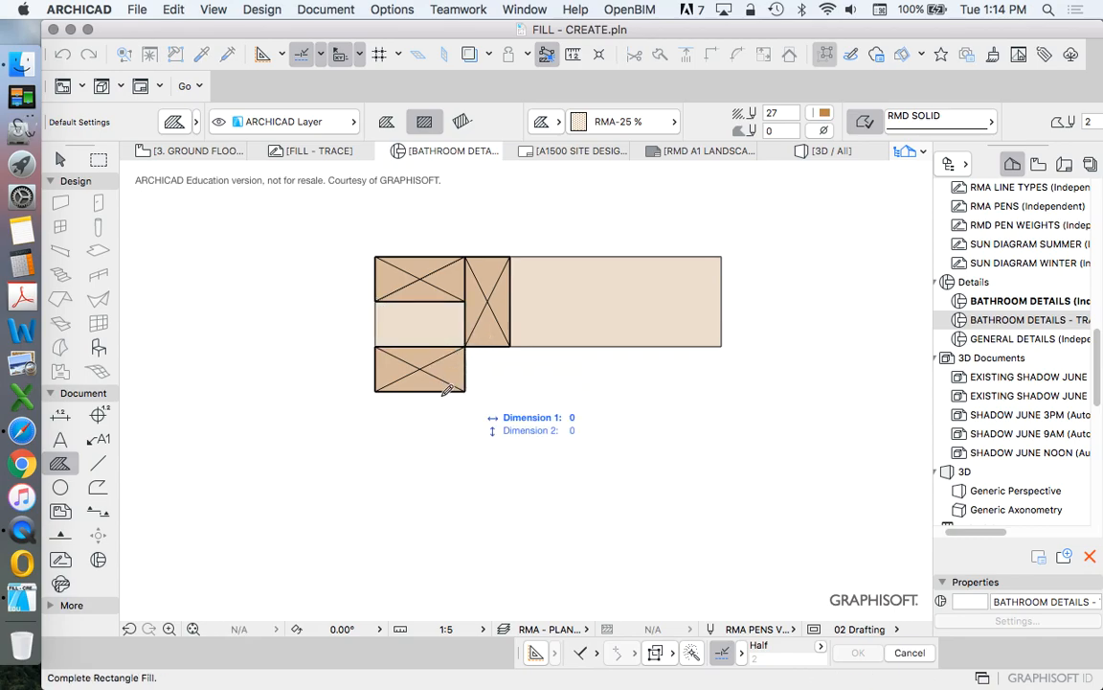
pyautogui.click(374, 390)
pyautogui.click(455, 125)
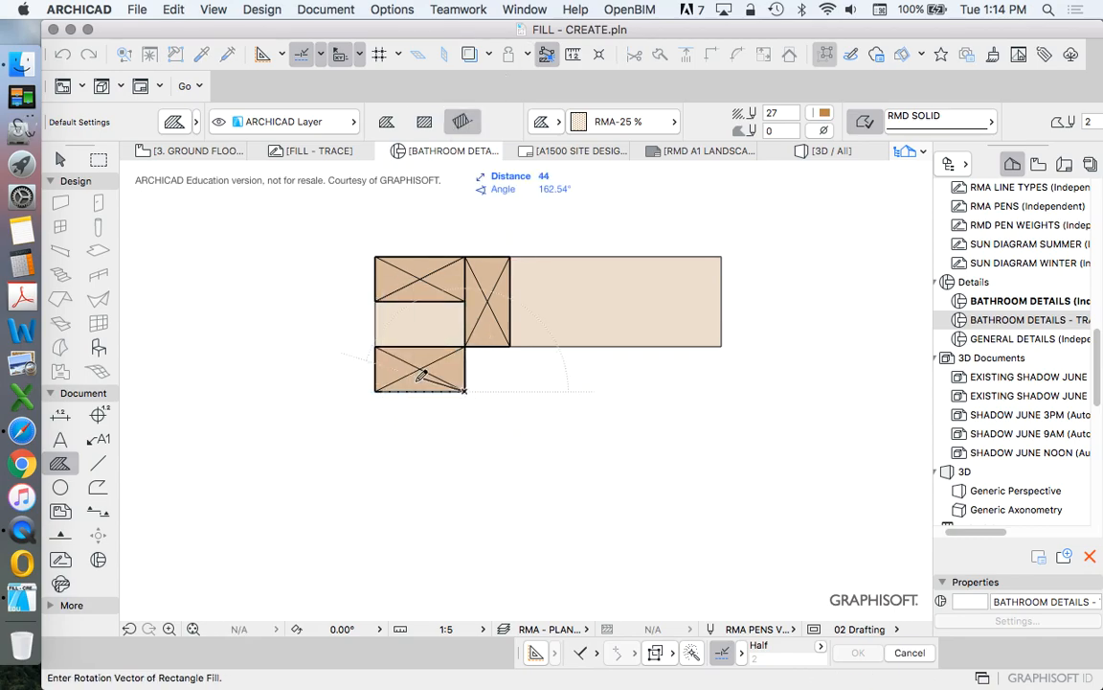
pyautogui.click(376, 391)
pyautogui.scroll(-5, 391, 321)
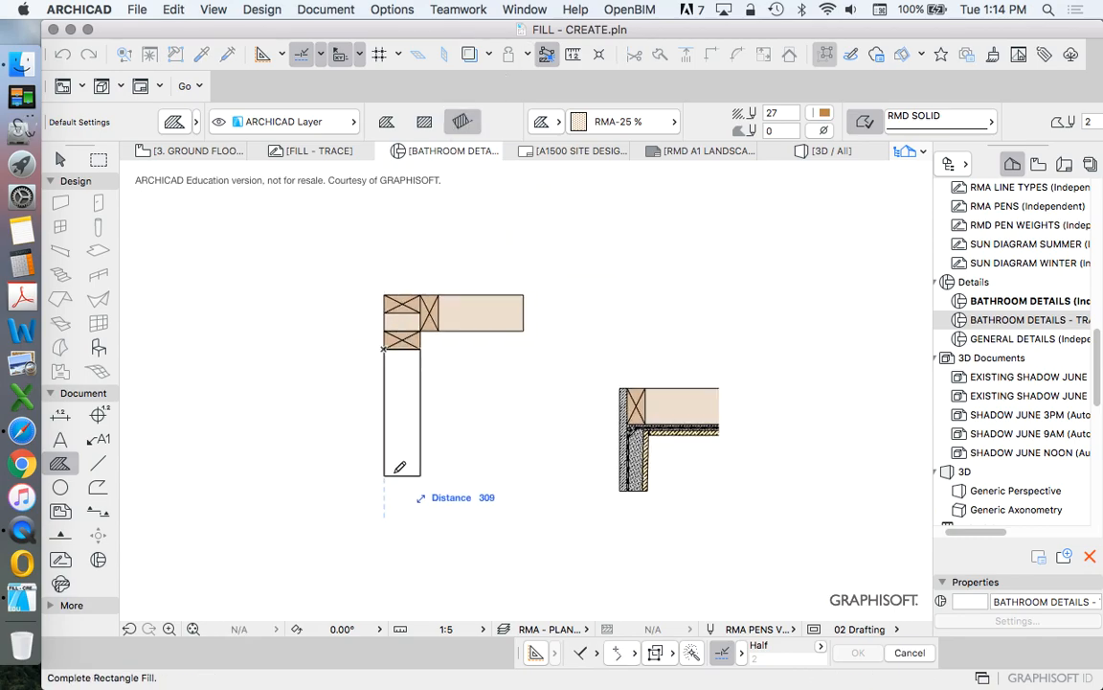
pyautogui.click(419, 472)
pyautogui.click(383, 295)
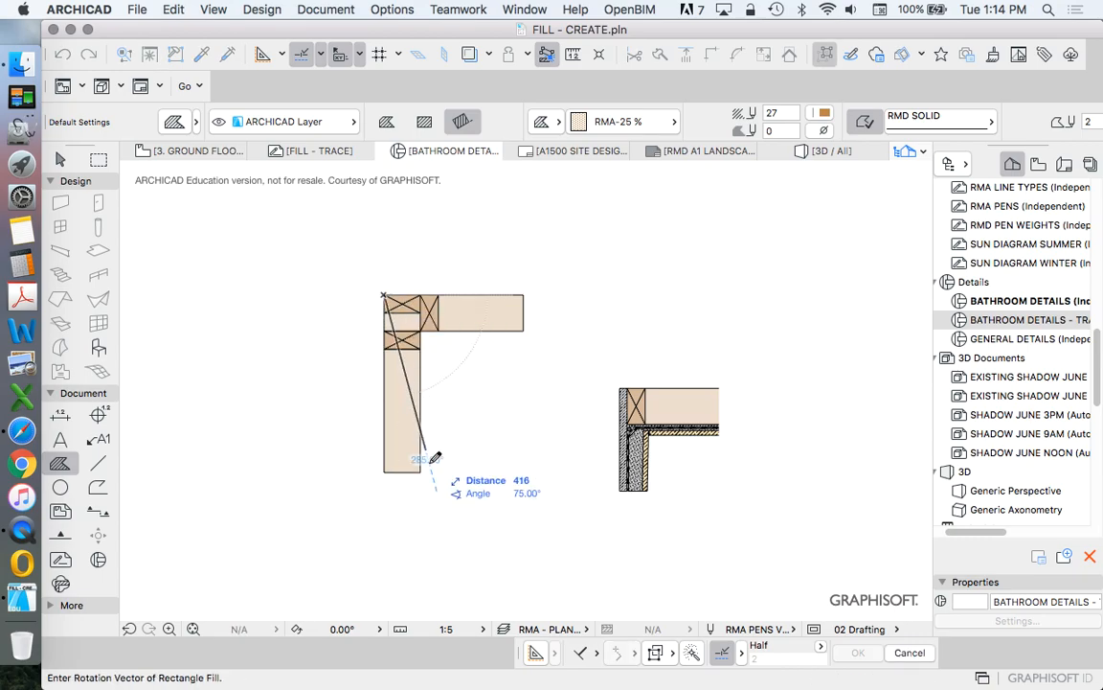
pyautogui.click(424, 121)
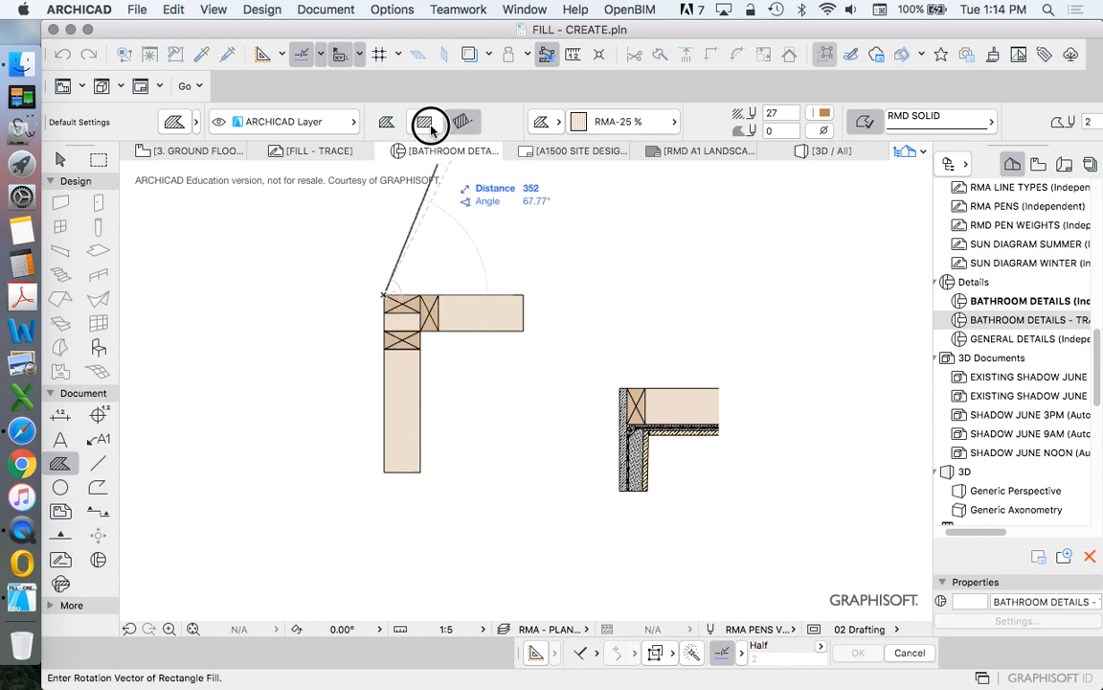
pyautogui.click(420, 471)
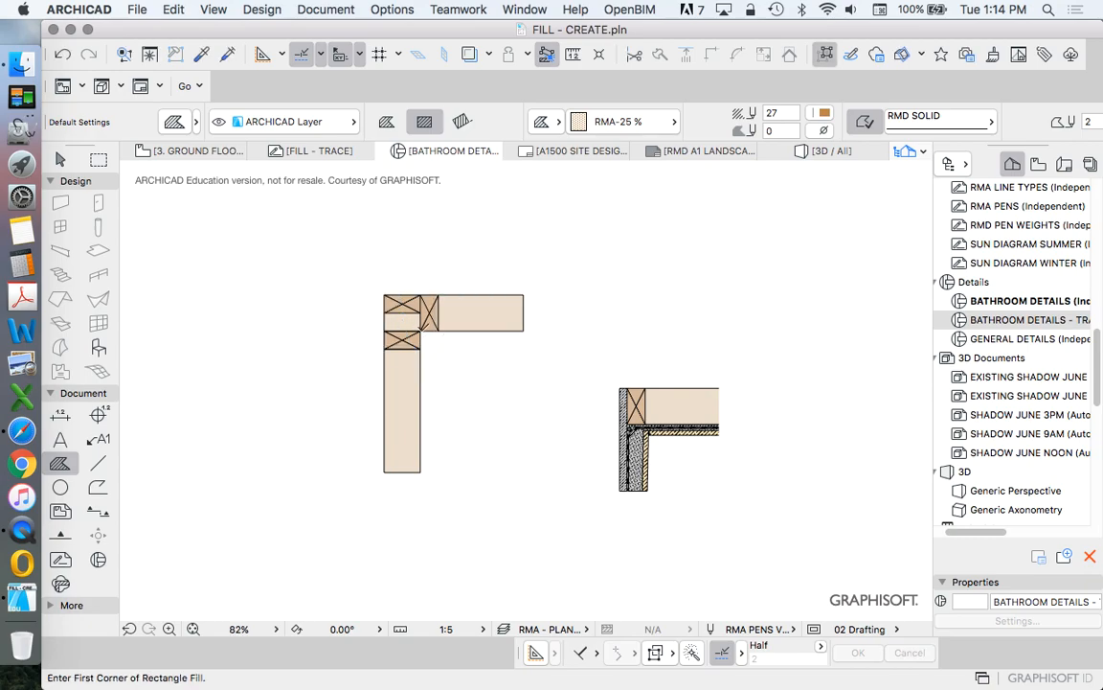
pyautogui.click(473, 57)
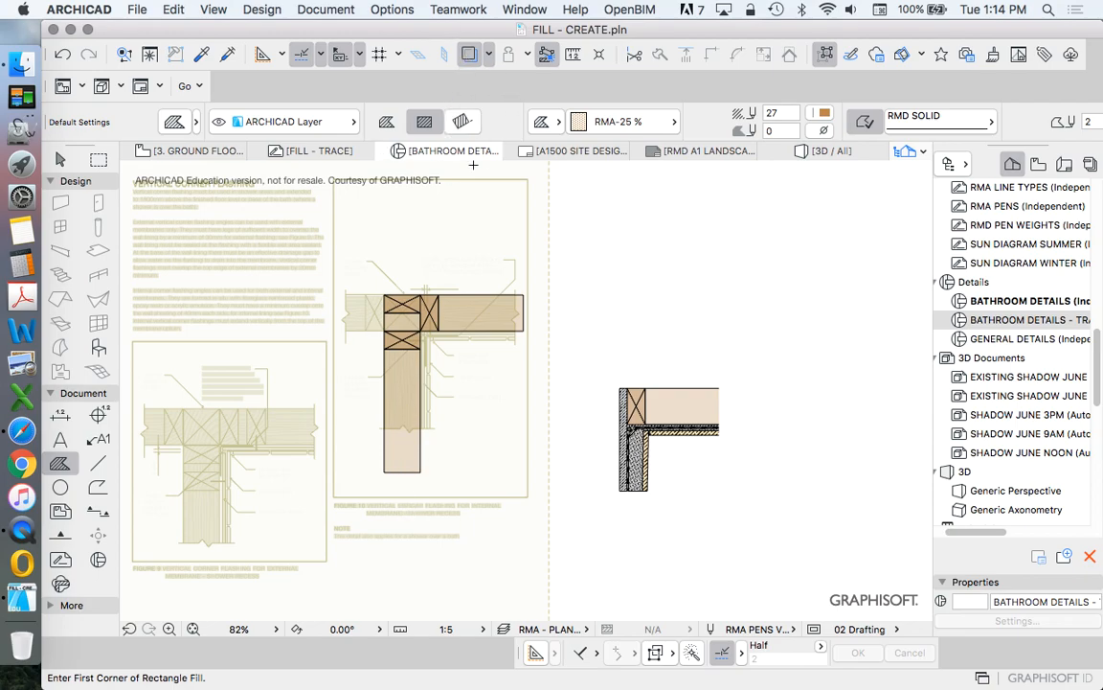
pyautogui.click(470, 54)
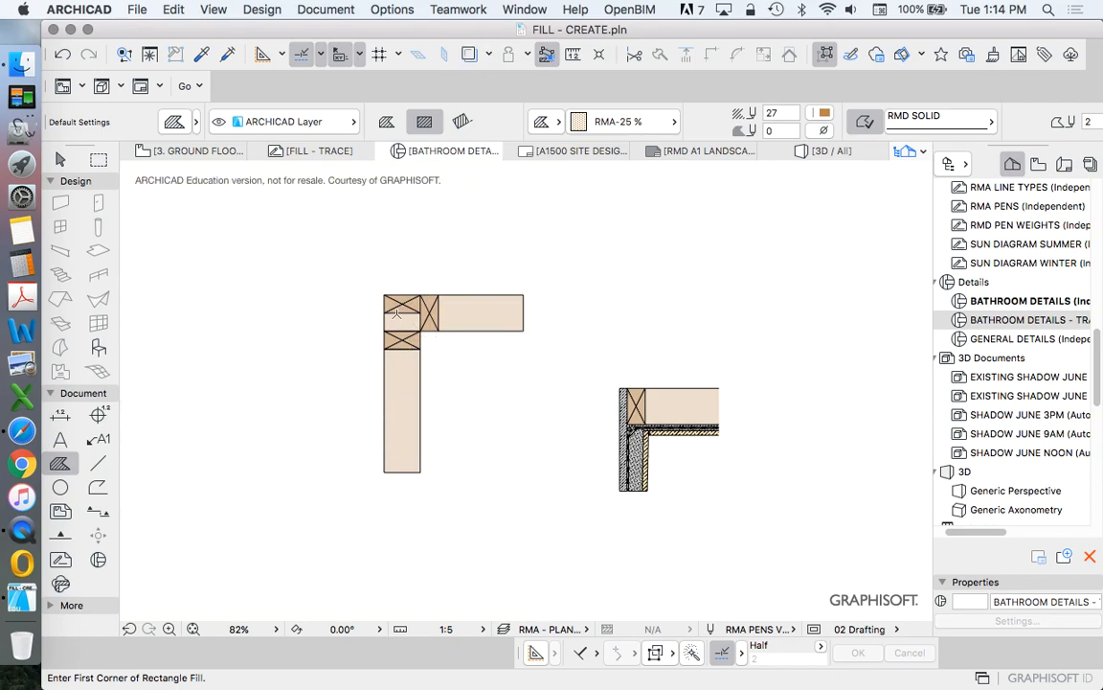
# Mirror the upper horizontal stud and its adjoining infill about the corner's diagonal, and check the result against the trace reference
pyautogui.scroll(5, 402, 315)
pyautogui.press('Escape')
pyautogui.moveTo(411, 331); pyautogui.dragTo(390, 228)
pyautogui.rightClick(391, 210)
pyautogui.moveTo(483, 347)
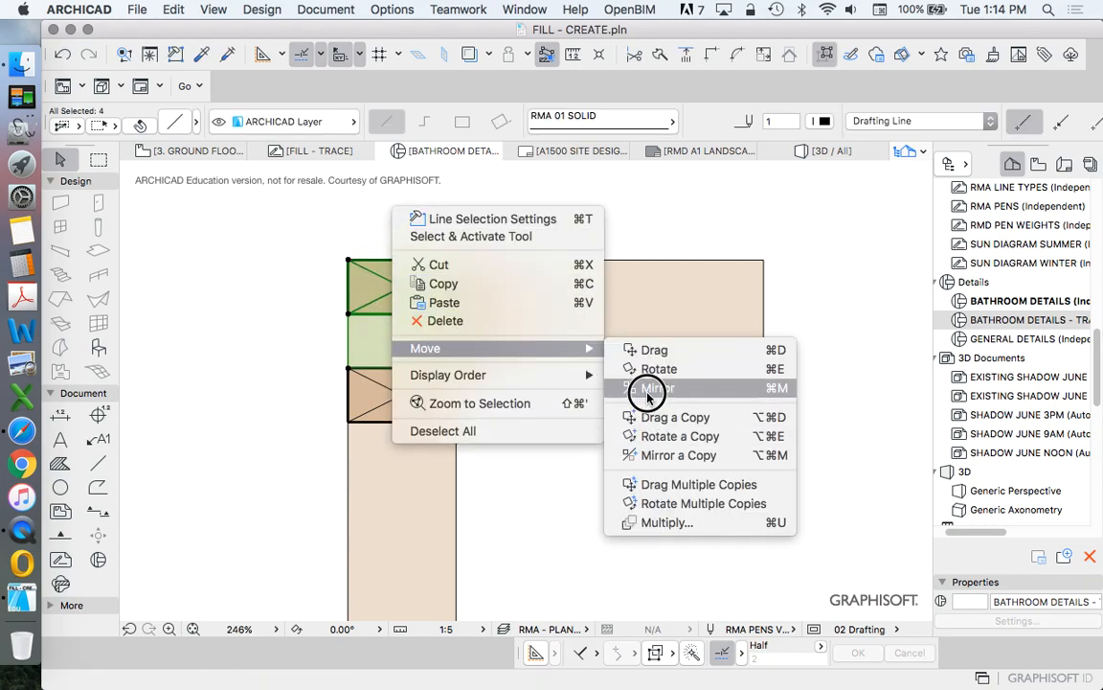
pyautogui.click(654, 388)
pyautogui.click(348, 260)
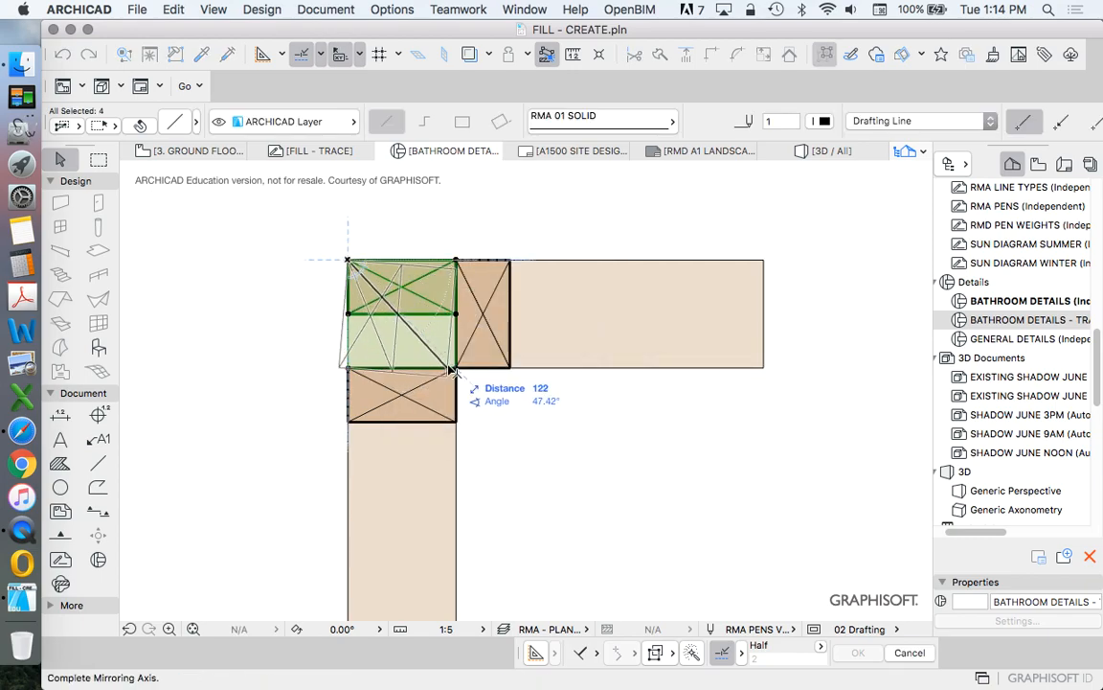
pyautogui.click(456, 369)
pyautogui.scroll(-5, 471, 362)
pyautogui.click(505, 393)
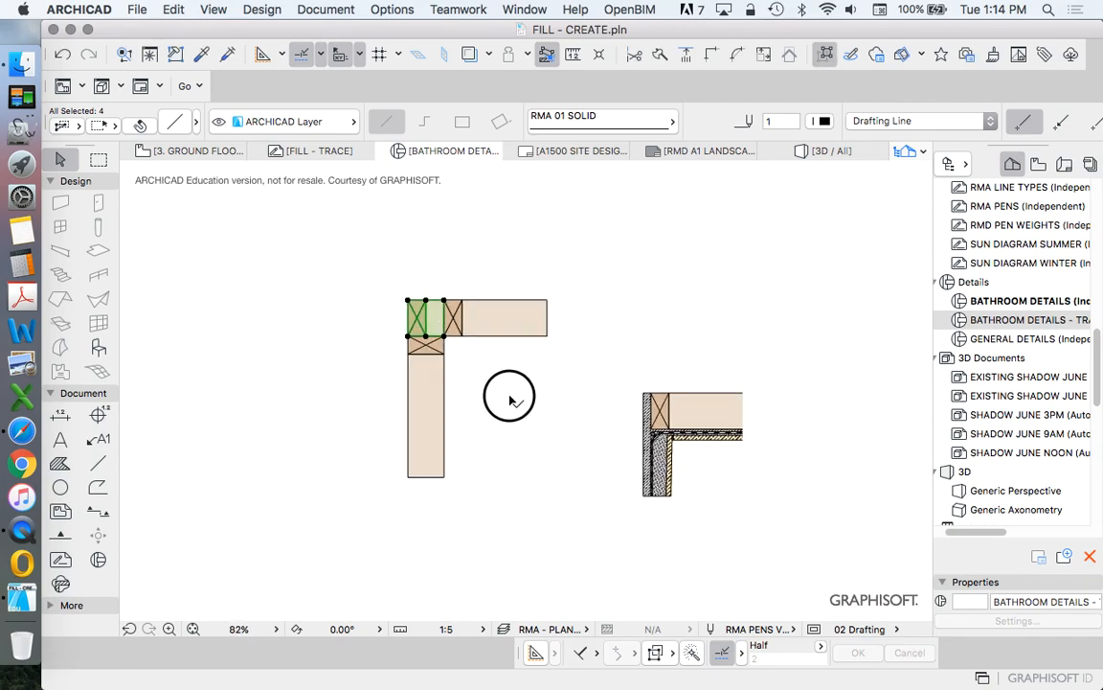
pyautogui.scroll(-2, 417, 370)
pyautogui.click(469, 54)
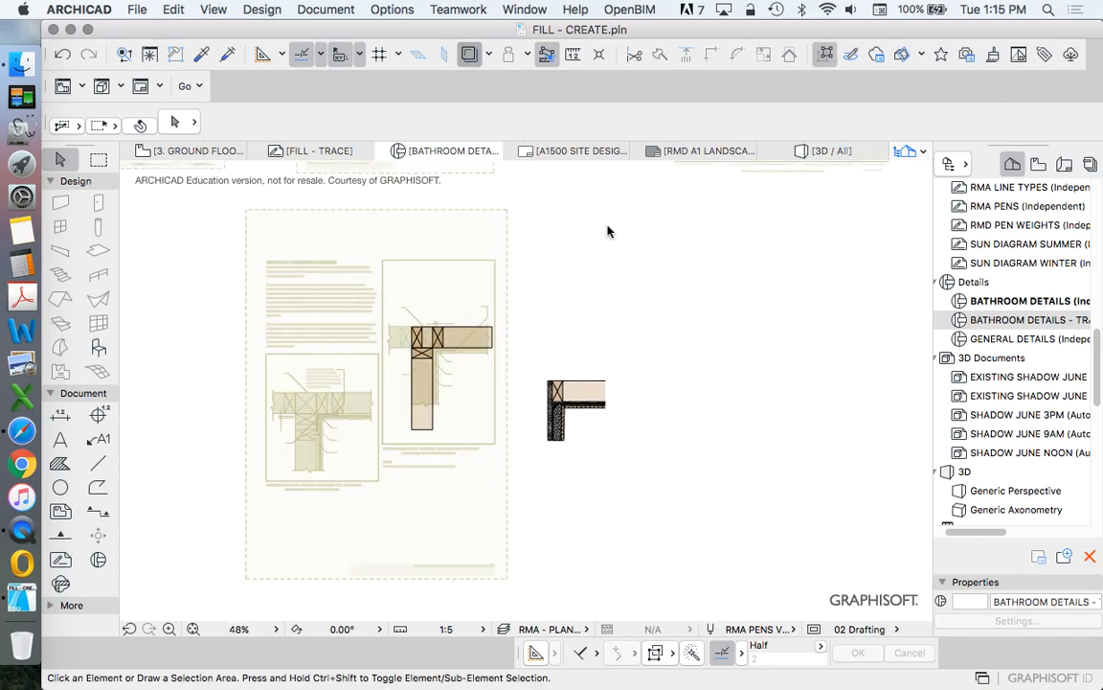
pyautogui.scroll(2, 513, 378)
pyautogui.click(444, 60)
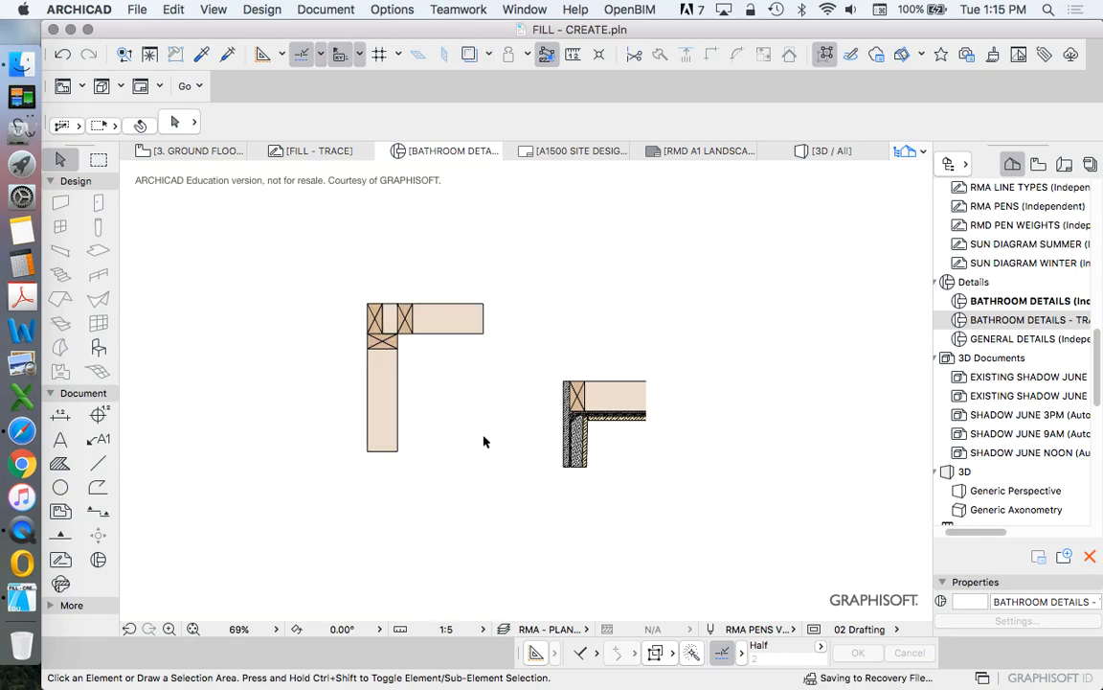
# Drag a copy of the horizontal lining, membrane, bedding and tile layers from the neighbouring corner detail to the new detail's inside wall corner
pyautogui.scroll(5, 594, 436)
pyautogui.scroll(1, 592, 433)
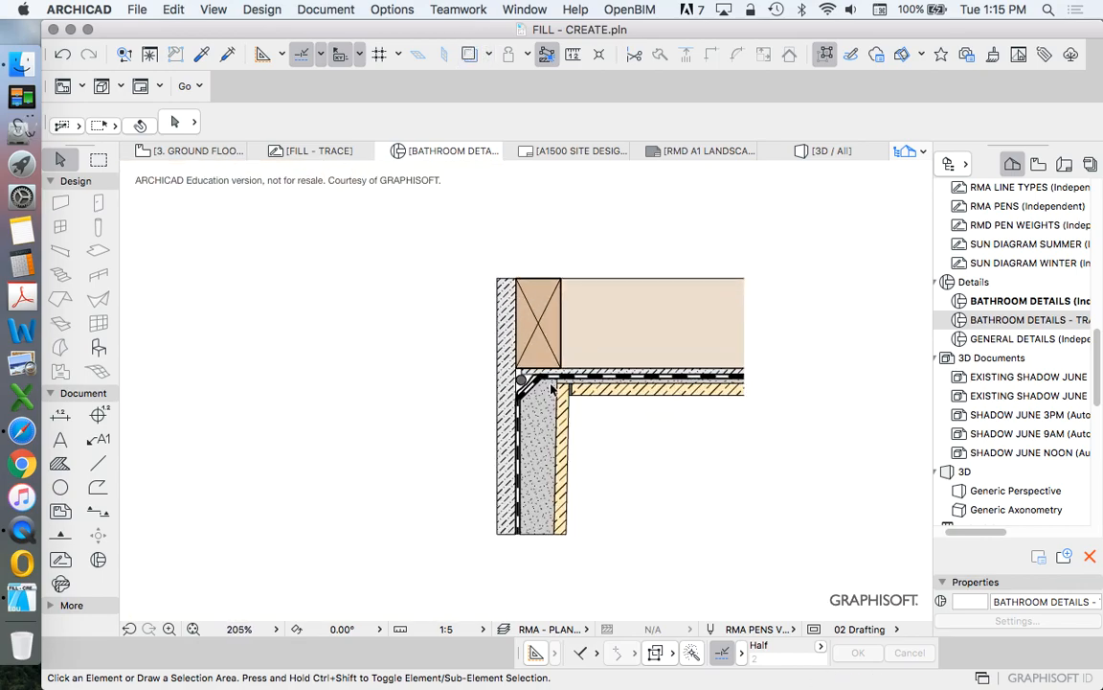
pyautogui.scroll(4, 605, 389)
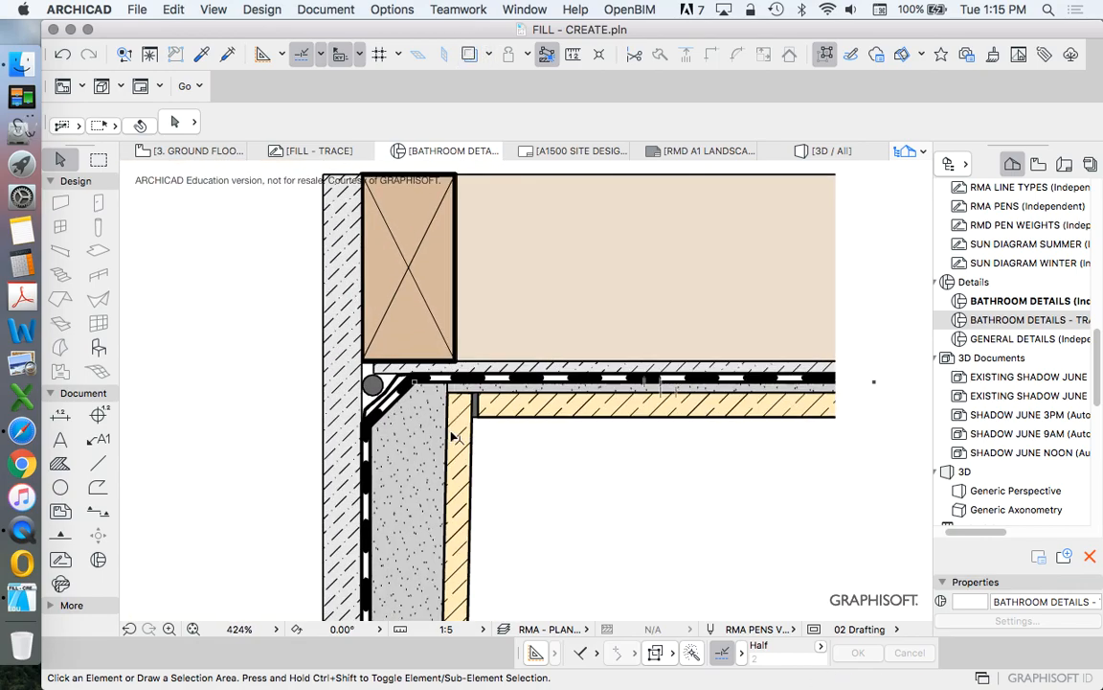
pyautogui.click(565, 447)
pyautogui.scroll(4, 524, 387)
pyautogui.click(500, 344)
pyautogui.rightClick(500, 343)
pyautogui.moveTo(588, 477)
pyautogui.click(787, 546)
pyautogui.click(212, 340)
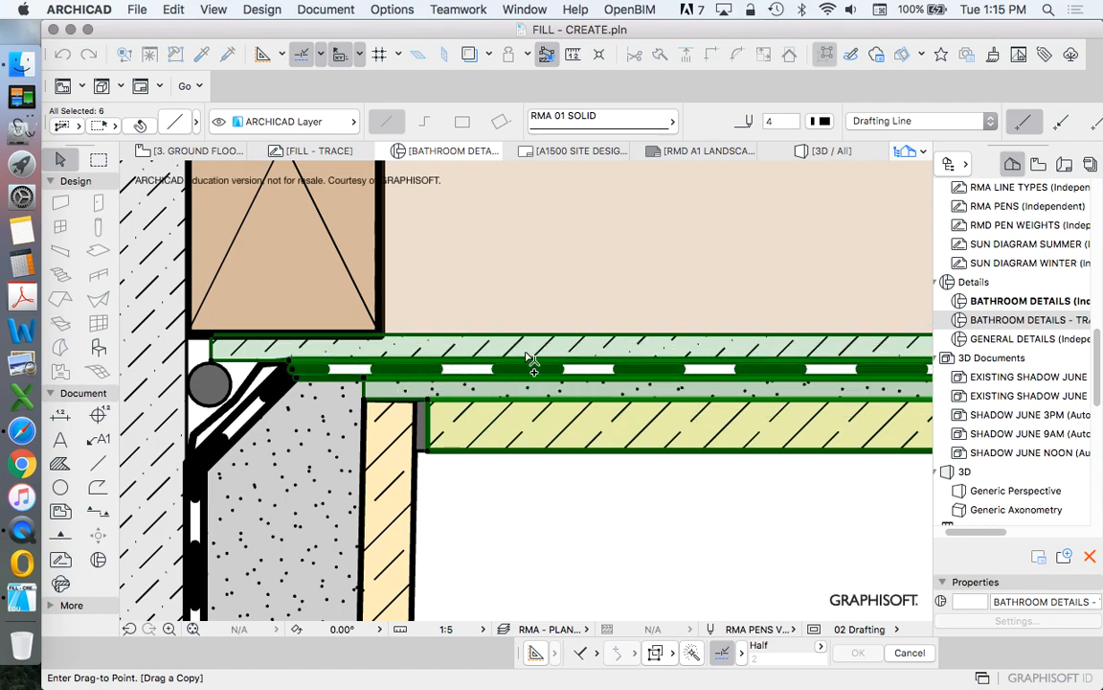
pyautogui.scroll(-6, 530, 357)
pyautogui.scroll(4, 362, 257)
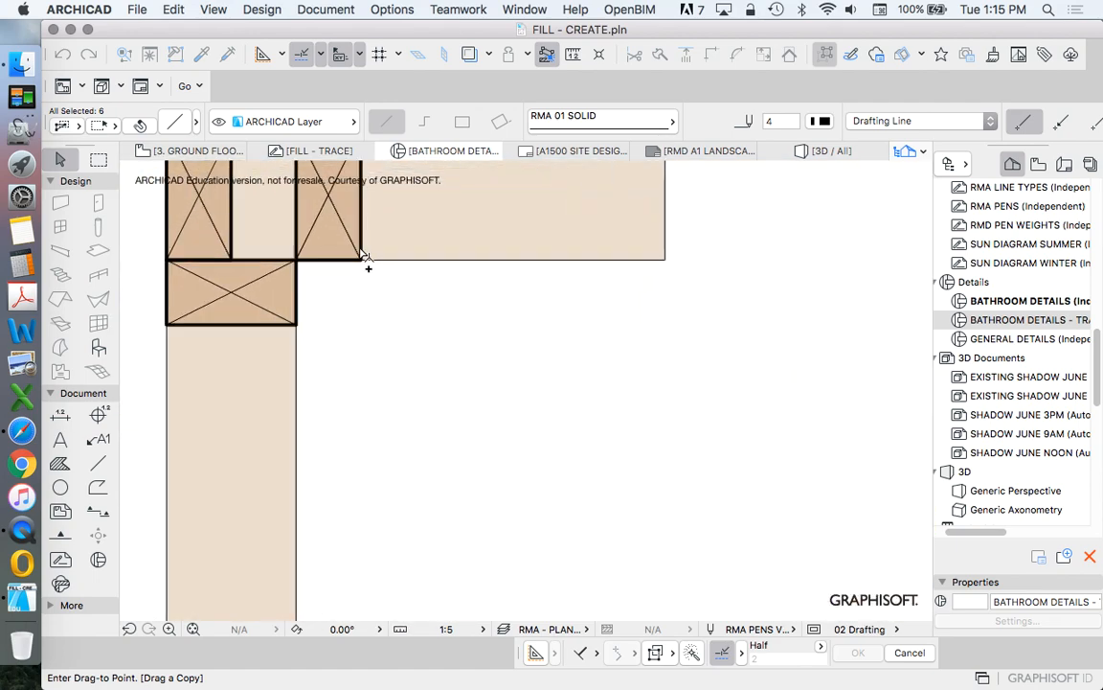
pyautogui.click(298, 264)
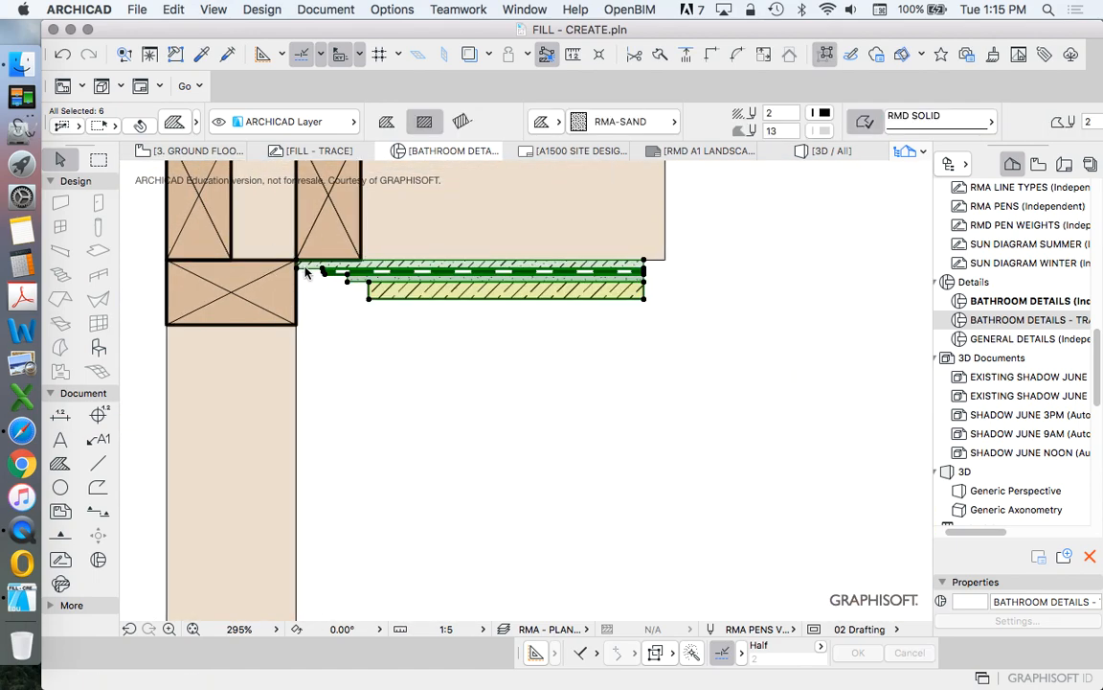
# Mirror a copy of the horizontal lining layers about the diagonal through the inside corner so they run down the vertical wall
pyautogui.rightClick(394, 330)
pyautogui.moveTo(508, 467)
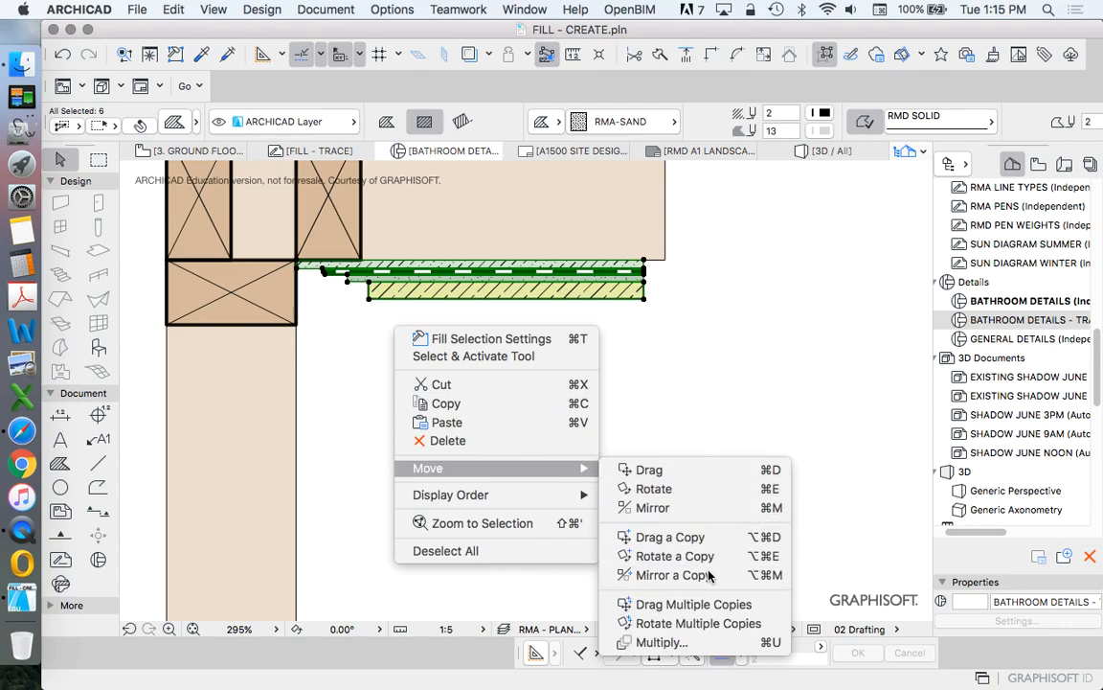
pyautogui.click(673, 575)
pyautogui.scroll(5, 301, 273)
pyautogui.click(287, 251)
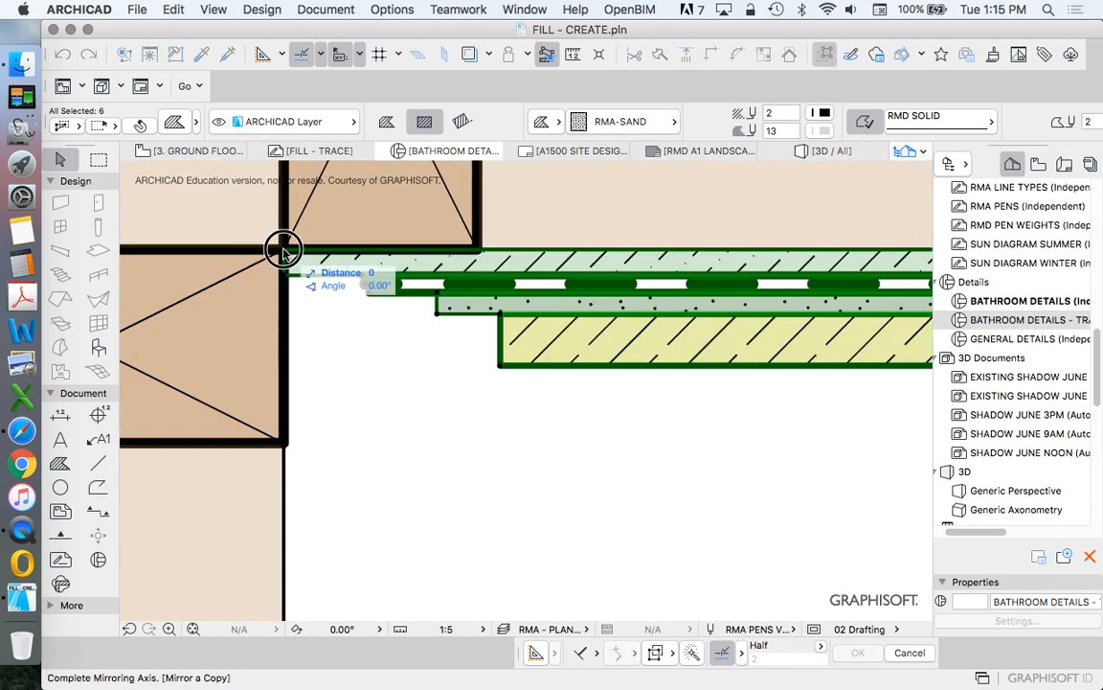
pyautogui.click(412, 379)
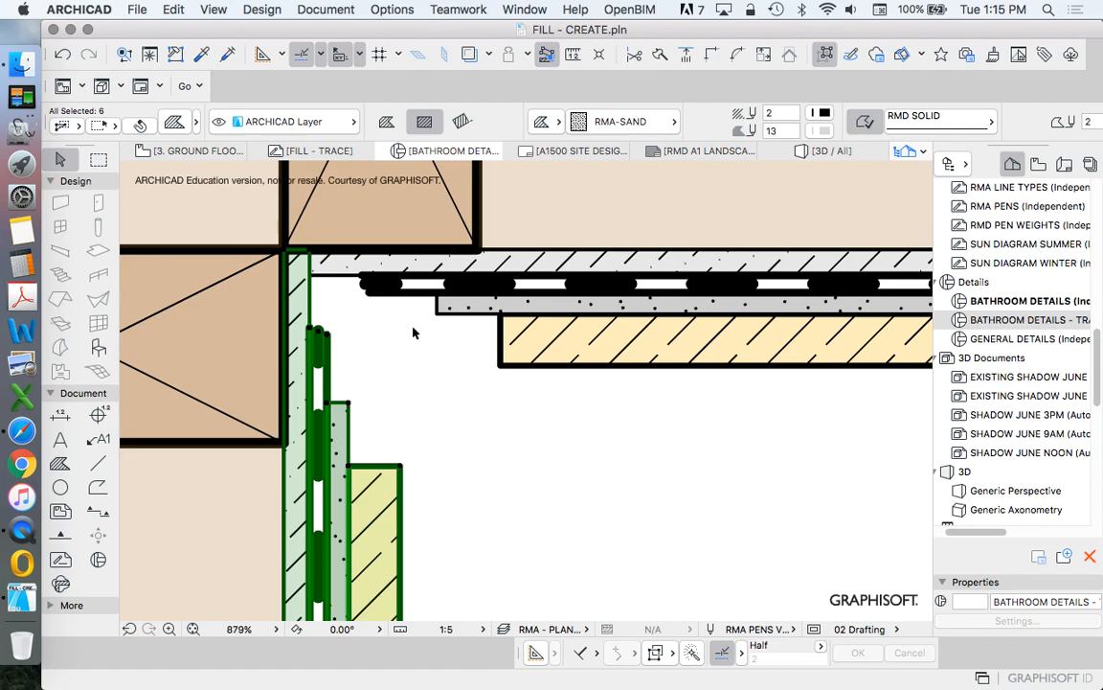
pyautogui.scroll(-5, 413, 333)
pyautogui.press('Escape')
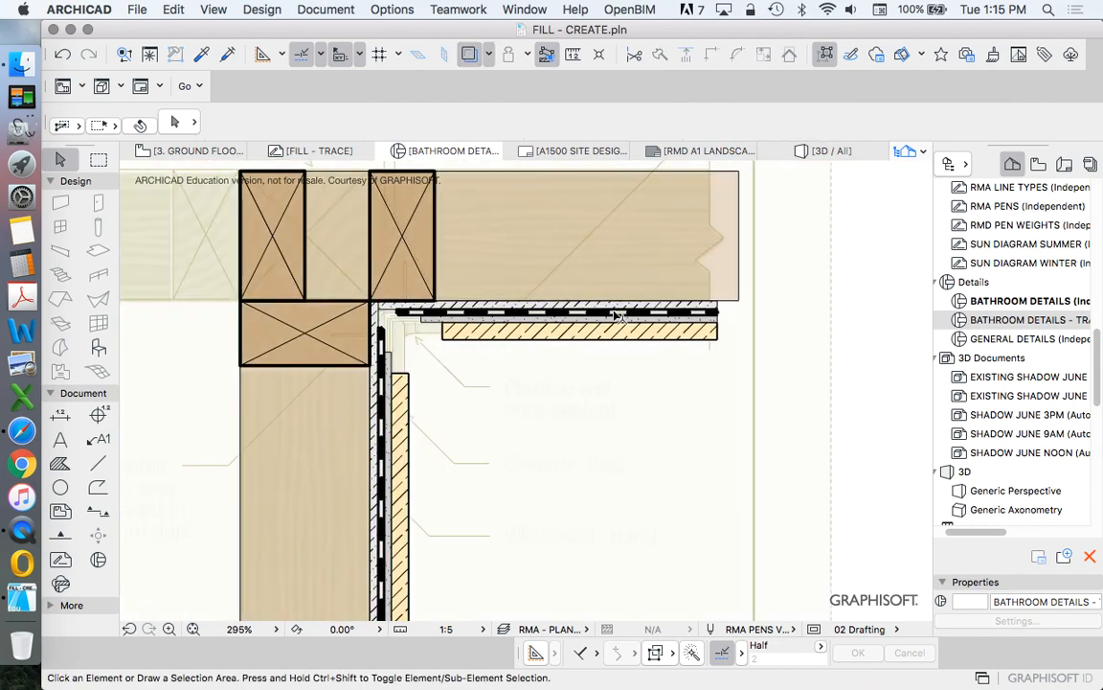
# Switch the trace reference with the active detail to examine the corner's sealant, flashing and lining gap, and switch back to the drawn detail
pyautogui.scroll(6, 444, 312)
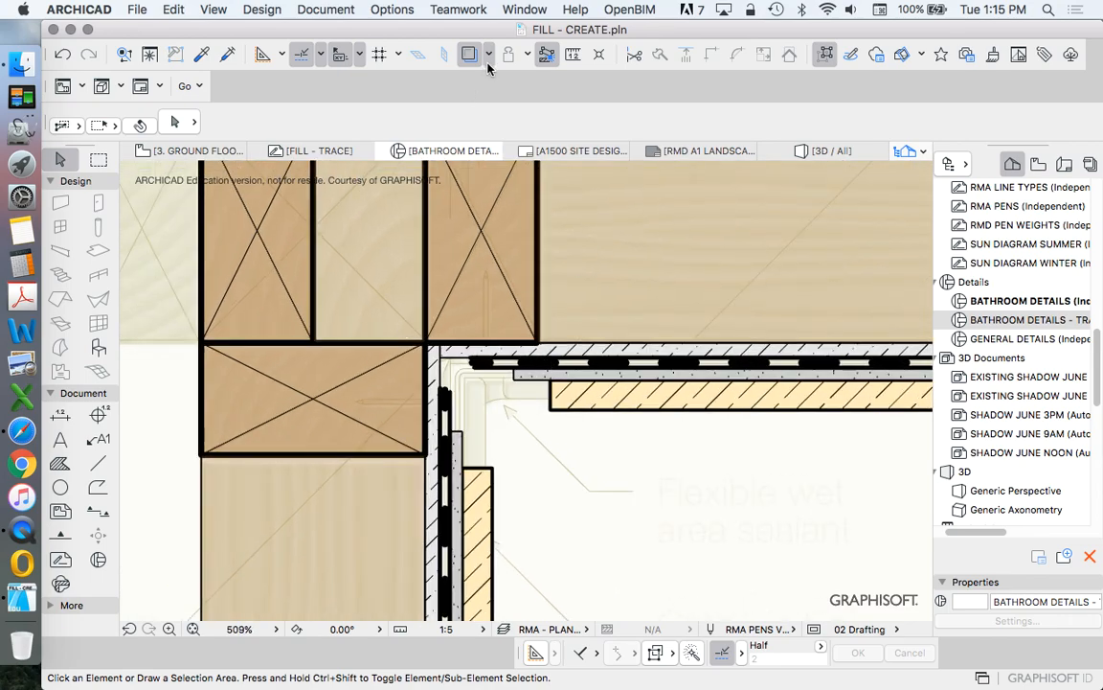
pyautogui.click(489, 58)
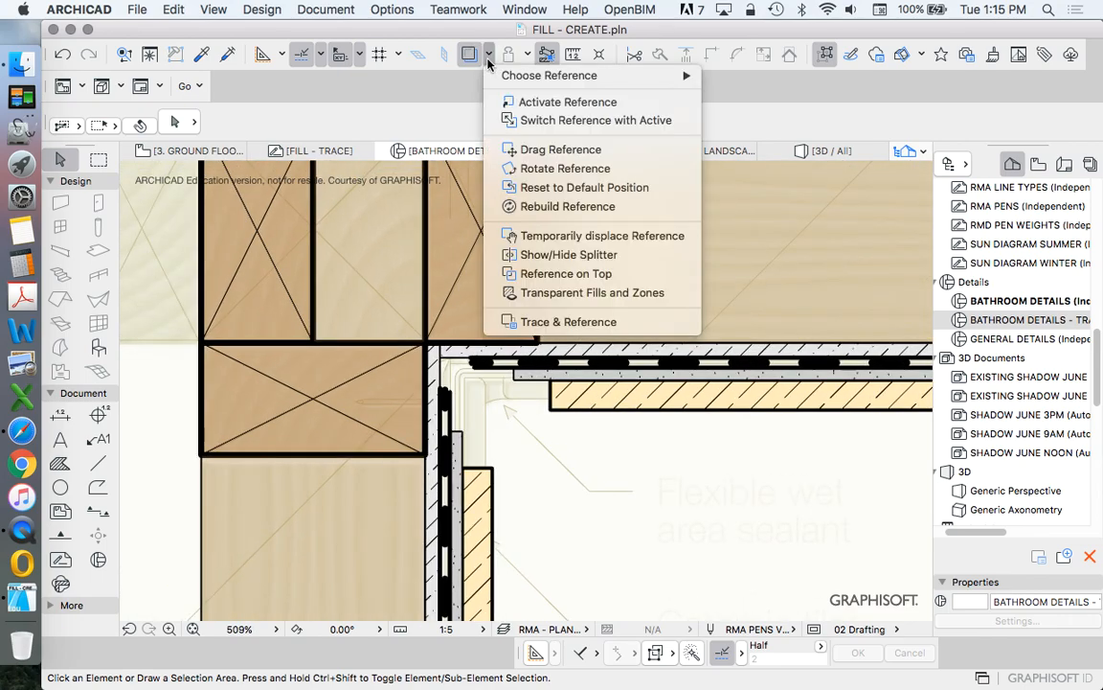
pyautogui.click(542, 127)
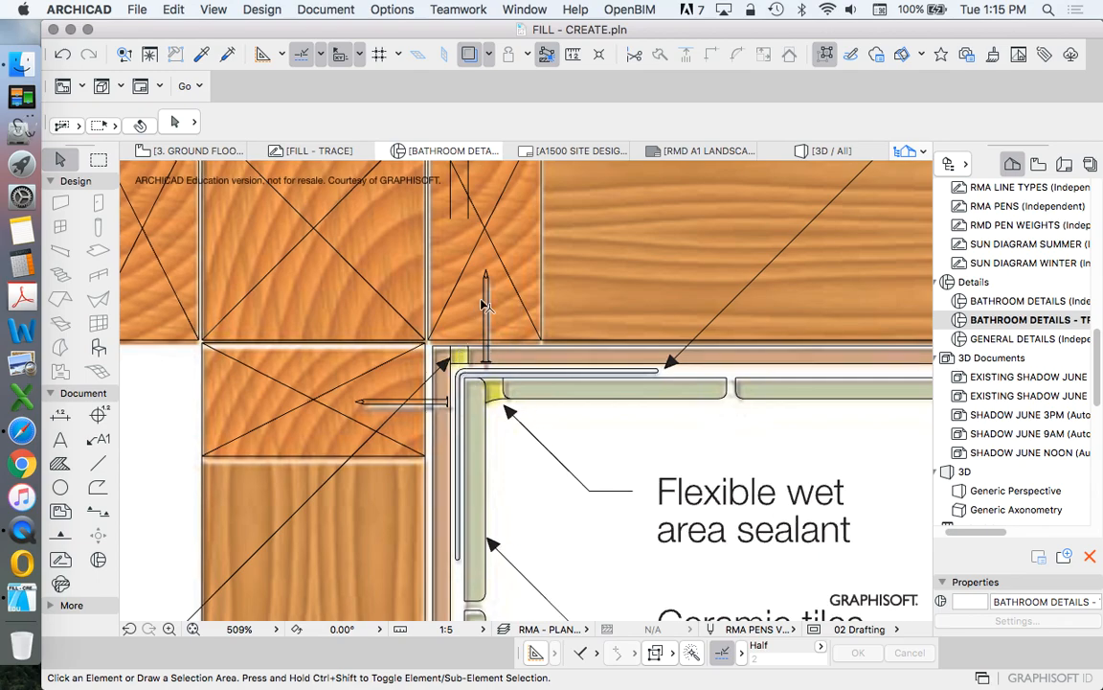
pyautogui.scroll(-5, 466, 315)
pyautogui.scroll(3, 478, 342)
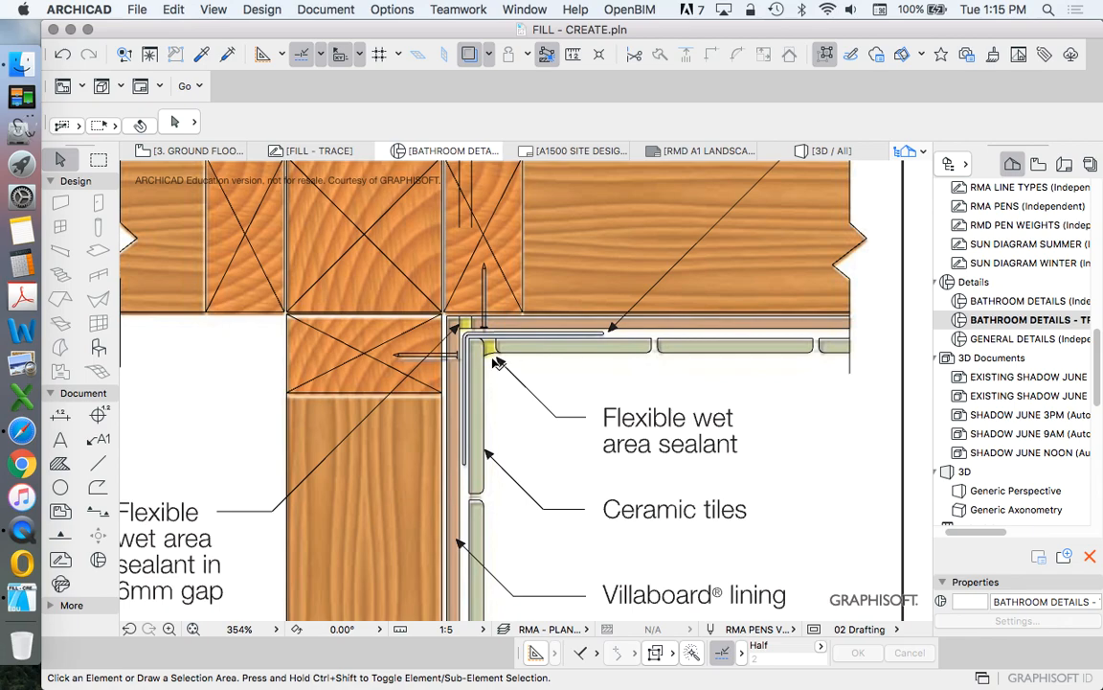
pyautogui.scroll(3, 499, 362)
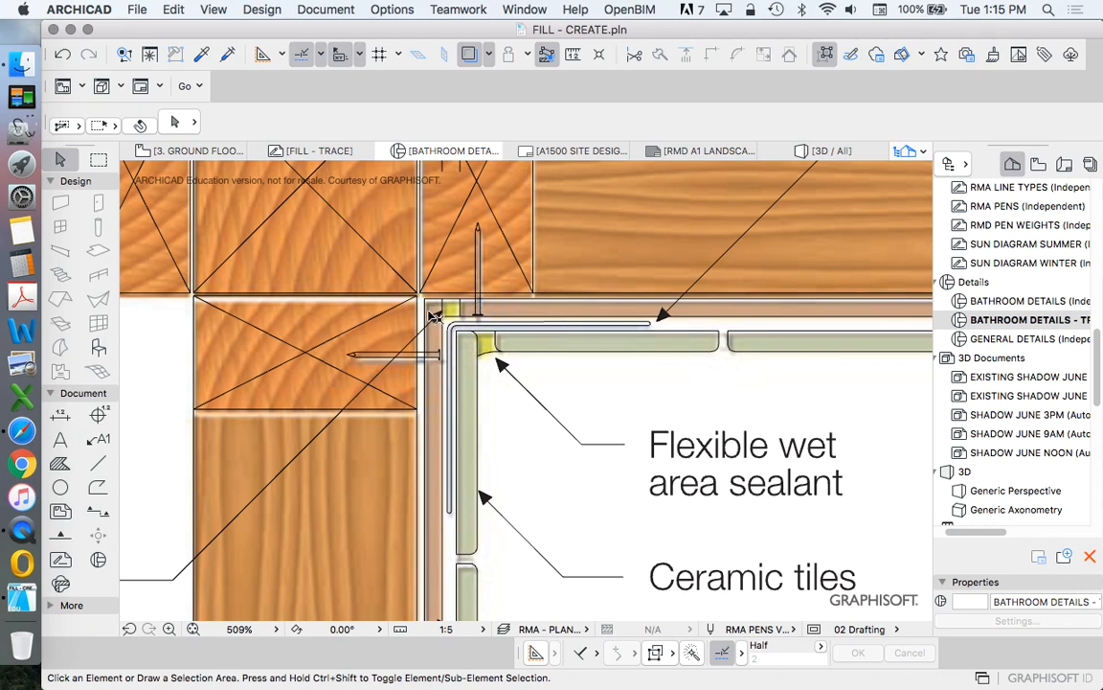
pyautogui.click(489, 55)
pyautogui.click(546, 118)
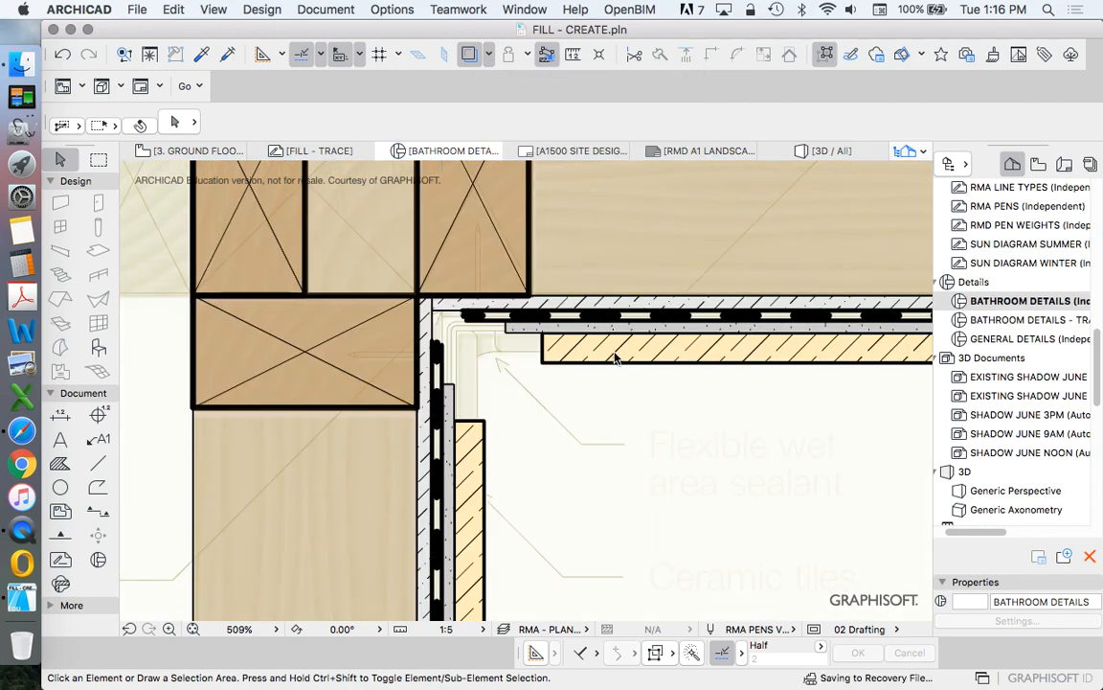
# Offset the corner end of the horizontal lining fill to leave a 6 mm sealant gap from the vertical lining
pyautogui.scroll(5, 433, 305)
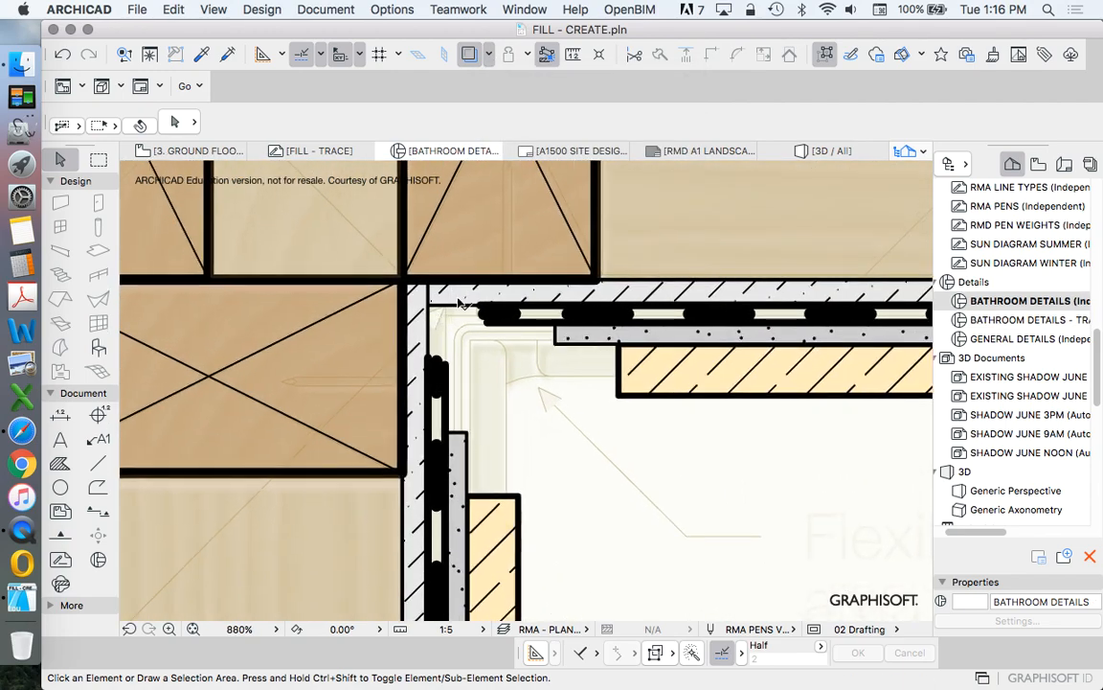
pyautogui.moveTo(433, 300); pyautogui.dragTo(473, 316)
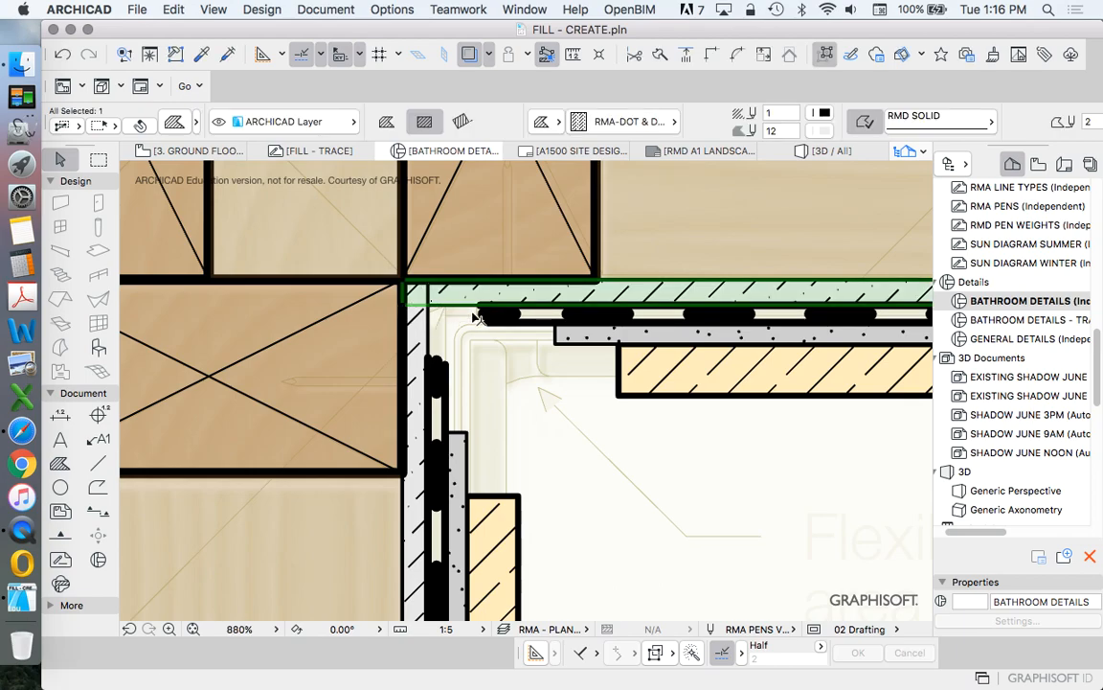
pyautogui.click(410, 297)
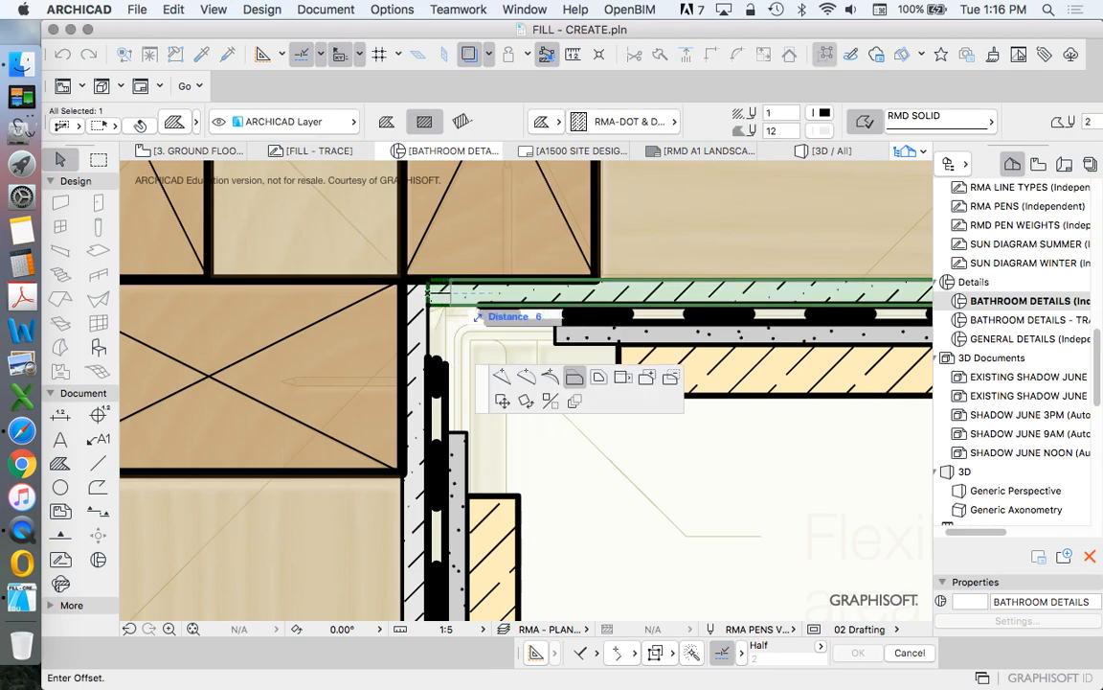
pyautogui.click(457, 288)
pyautogui.press('Escape')
# Pick up the grey RMA-50 % fill settings from the round backing rod in the existing wall-to-floor detail
pyautogui.scroll(-10, 412, 369)
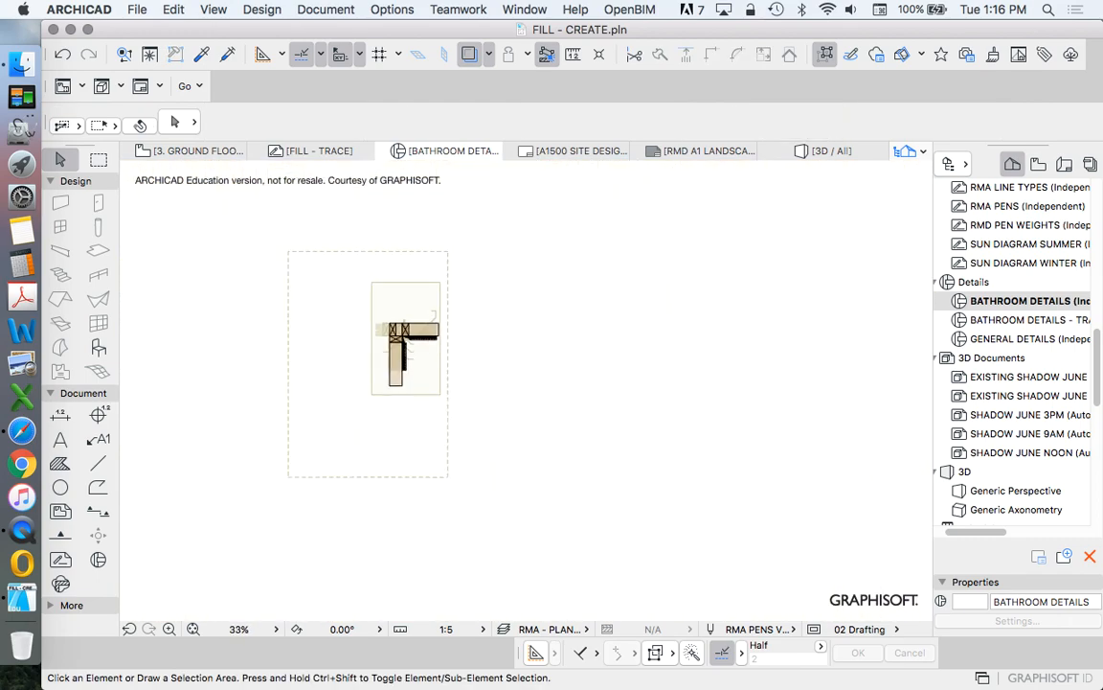
pyautogui.scroll(10, 412, 378)
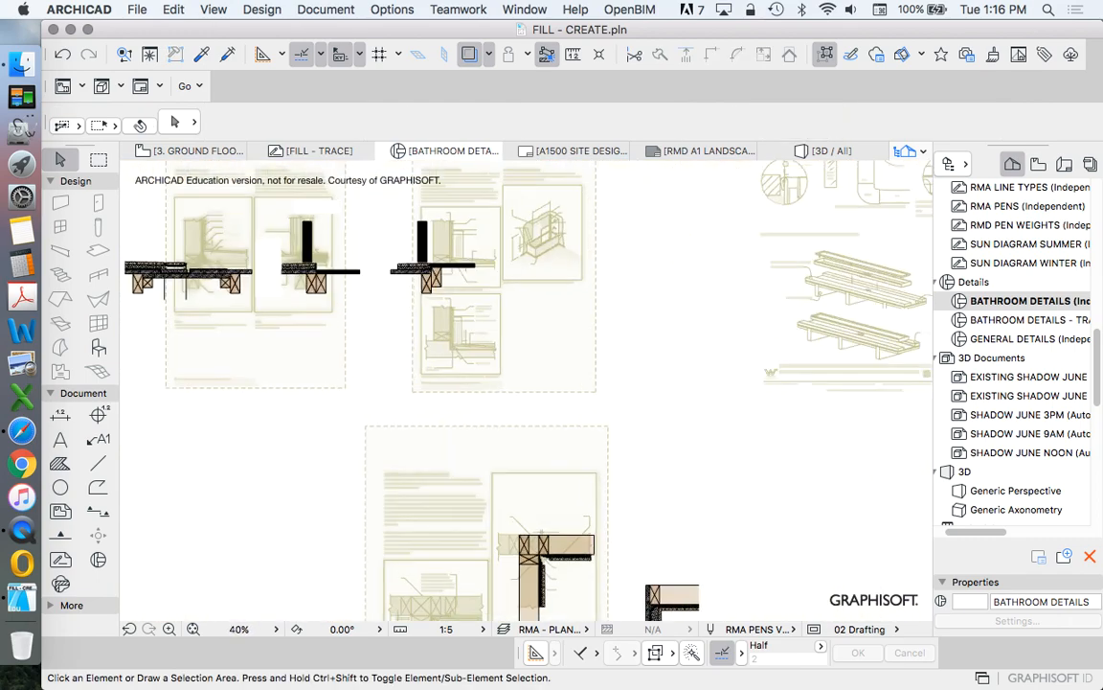
pyautogui.scroll(10, 411, 379)
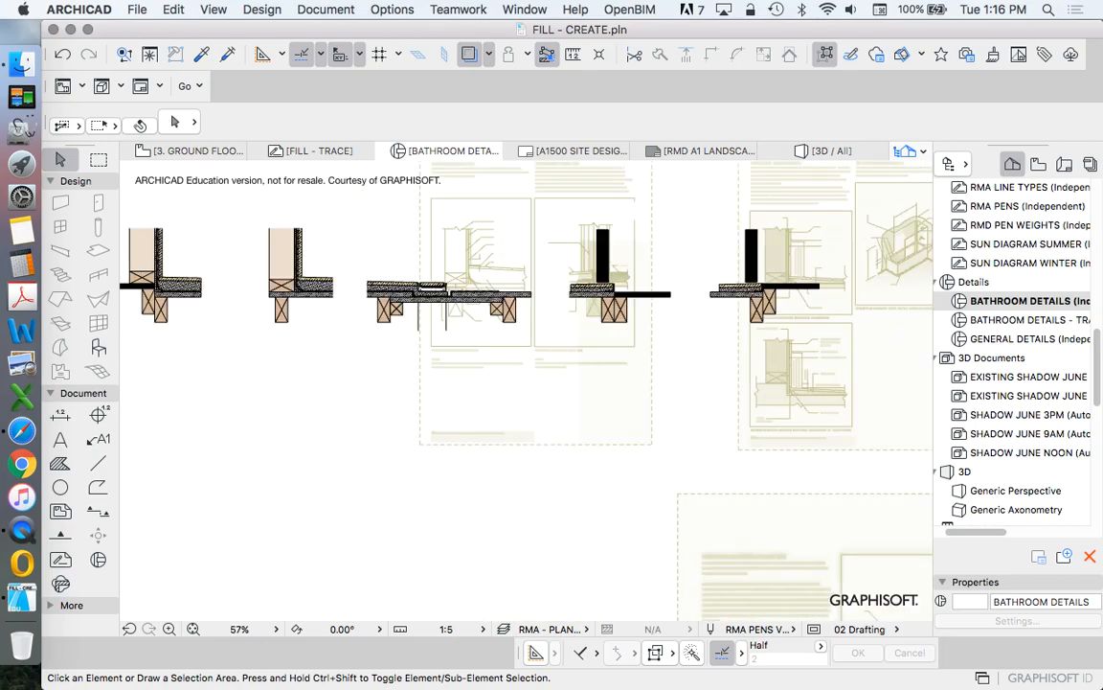
pyautogui.scroll(3, 315, 313)
pyautogui.keyDown('alt'); pyautogui.click(314, 313); pyautogui.keyUp('alt')
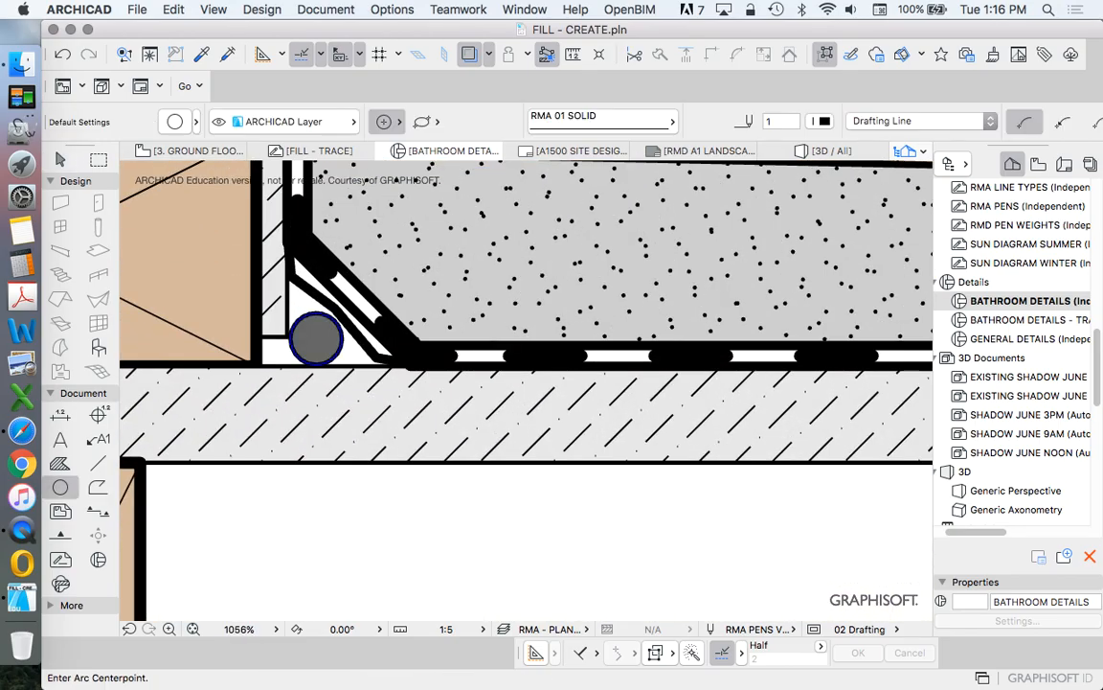
pyautogui.keyDown('alt'); pyautogui.click(317, 336); pyautogui.keyUp('alt')
pyautogui.scroll(-20, 316, 295)
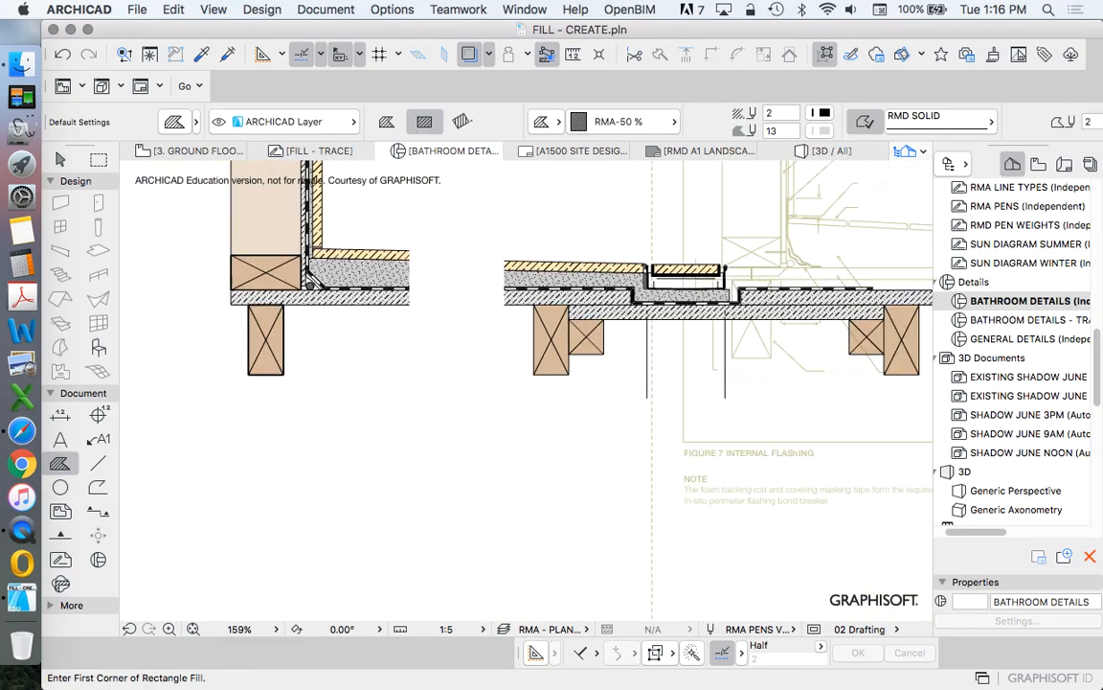
# Draw a 6 x 6 mm rectangular sealant fill in the gap between the horizontal and vertical wall linings at the corner
pyautogui.scroll(7, 510, 425)
pyautogui.scroll(15, 675, 498)
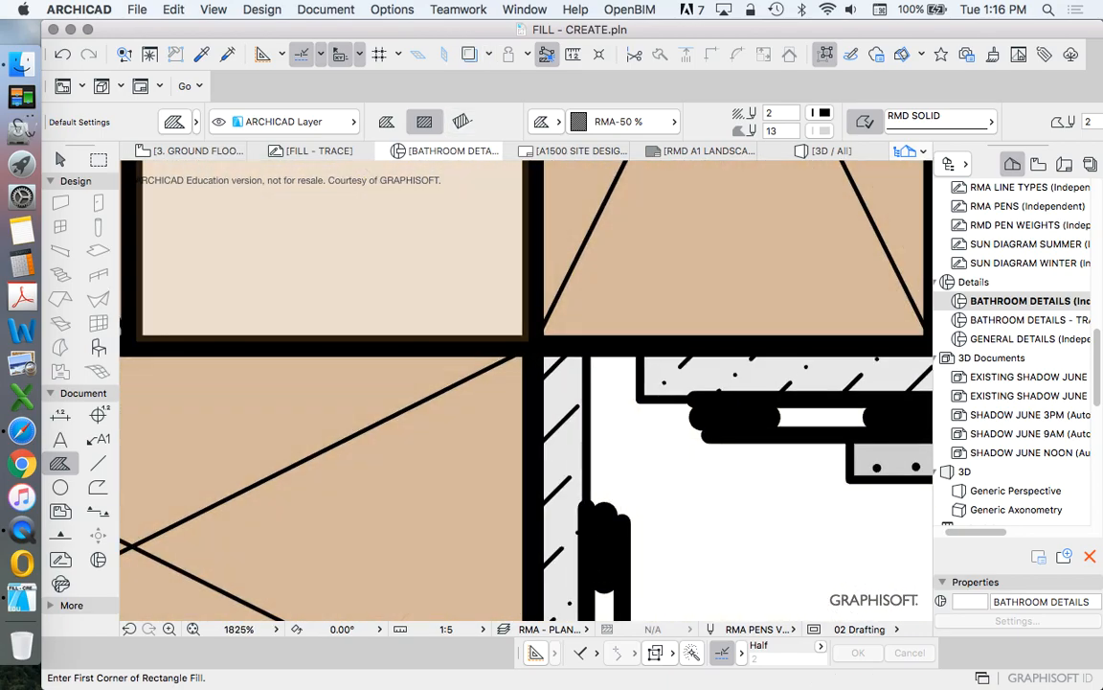
pyautogui.click(640, 399)
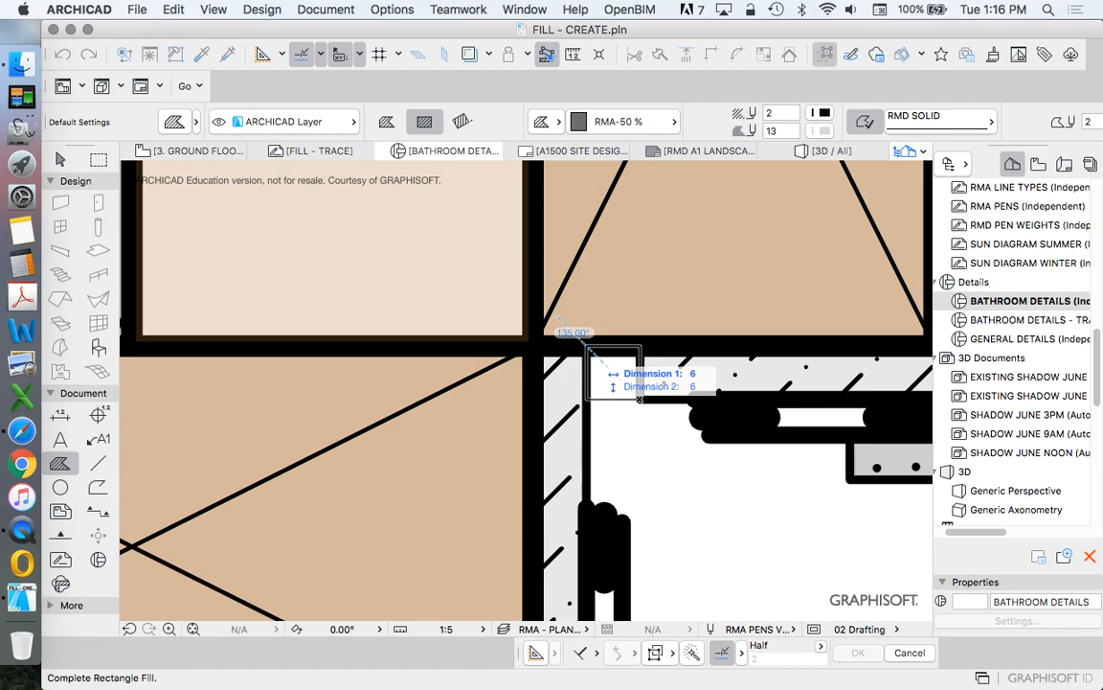
pyautogui.click(586, 346)
pyautogui.scroll(-11, 517, 337)
pyautogui.scroll(5, 488, 369)
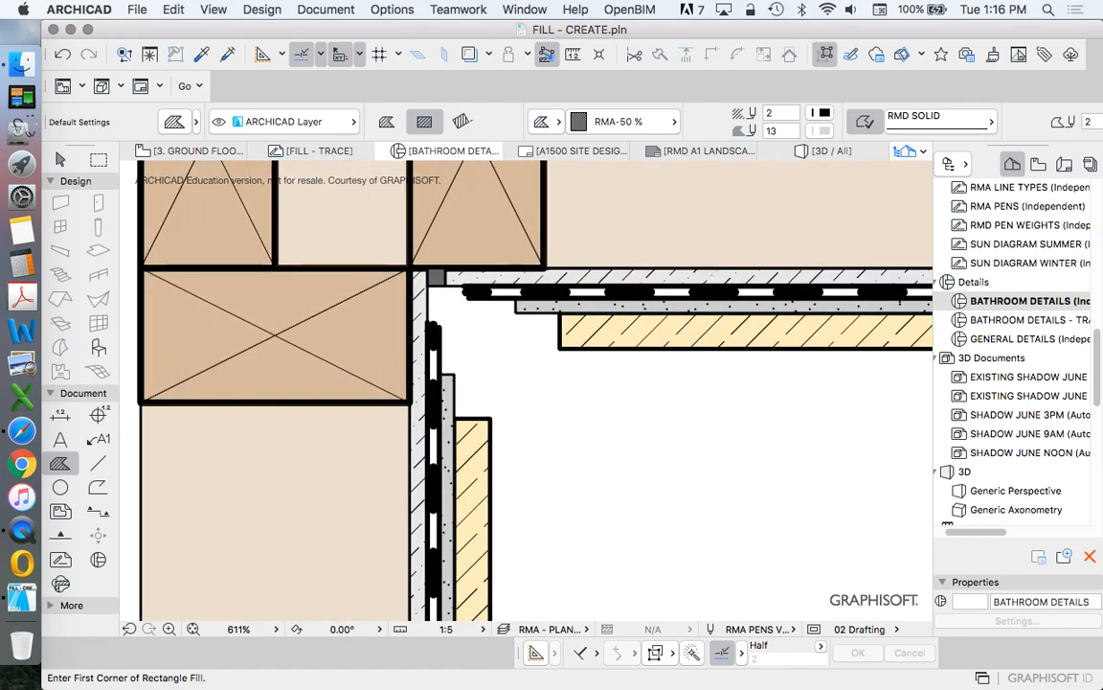
# Intersect the three matching pairs of horizontal and vertical membrane lines, two solid and one dashed, so each meets at the inside corner
pyautogui.press('Escape')
pyautogui.scroll(5, 458, 296)
pyautogui.click(382, 402)
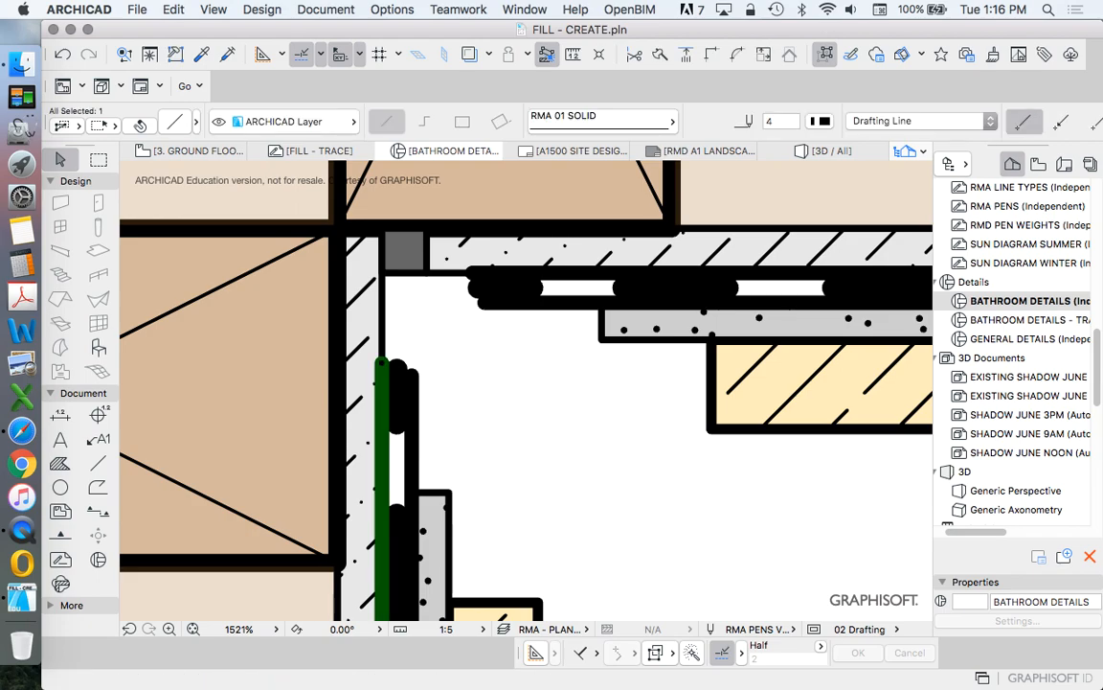
pyautogui.keyDown('shift'); pyautogui.click(498, 273); pyautogui.keyUp('shift')
pyautogui.click(711, 55)
pyautogui.click(517, 287)
pyautogui.keyDown('shift'); pyautogui.click(396, 402); pyautogui.keyUp('shift')
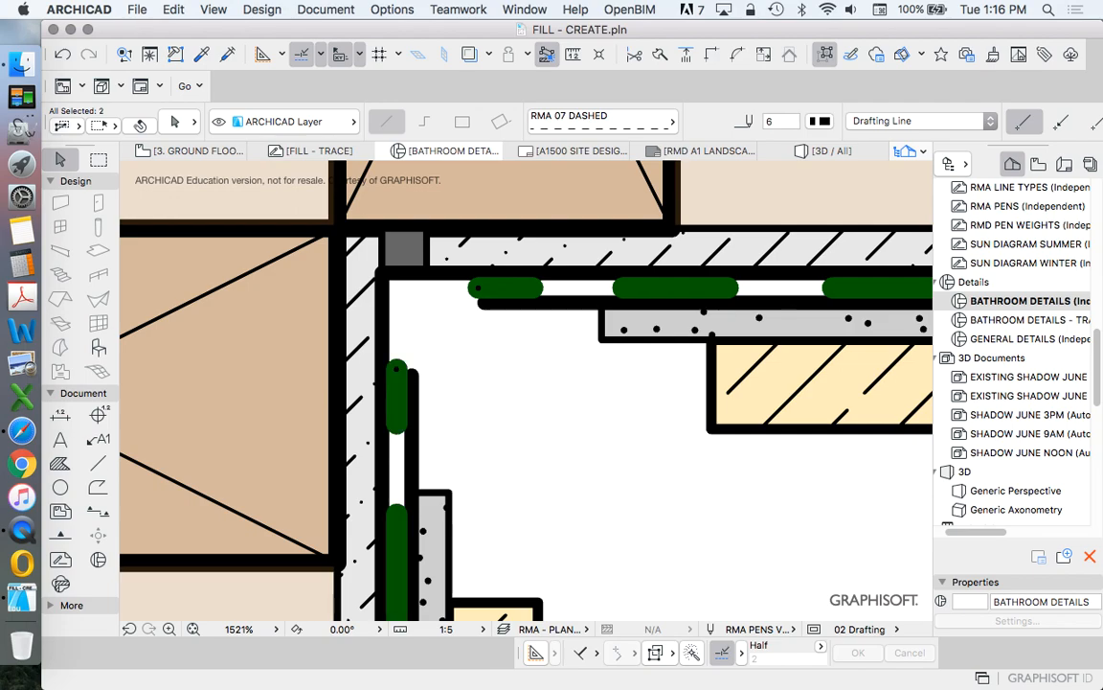
pyautogui.click(710, 55)
pyautogui.click(522, 302)
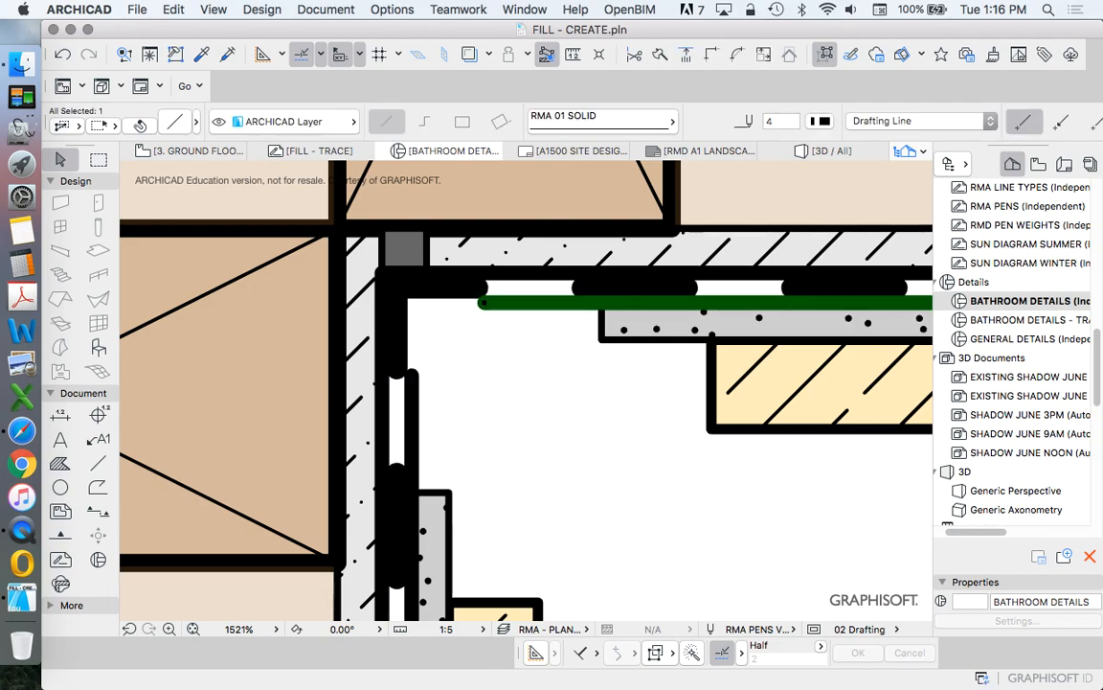
pyautogui.keyDown('shift'); pyautogui.click(412, 412); pyautogui.keyUp('shift')
pyautogui.click(710, 54)
pyautogui.press('Escape')
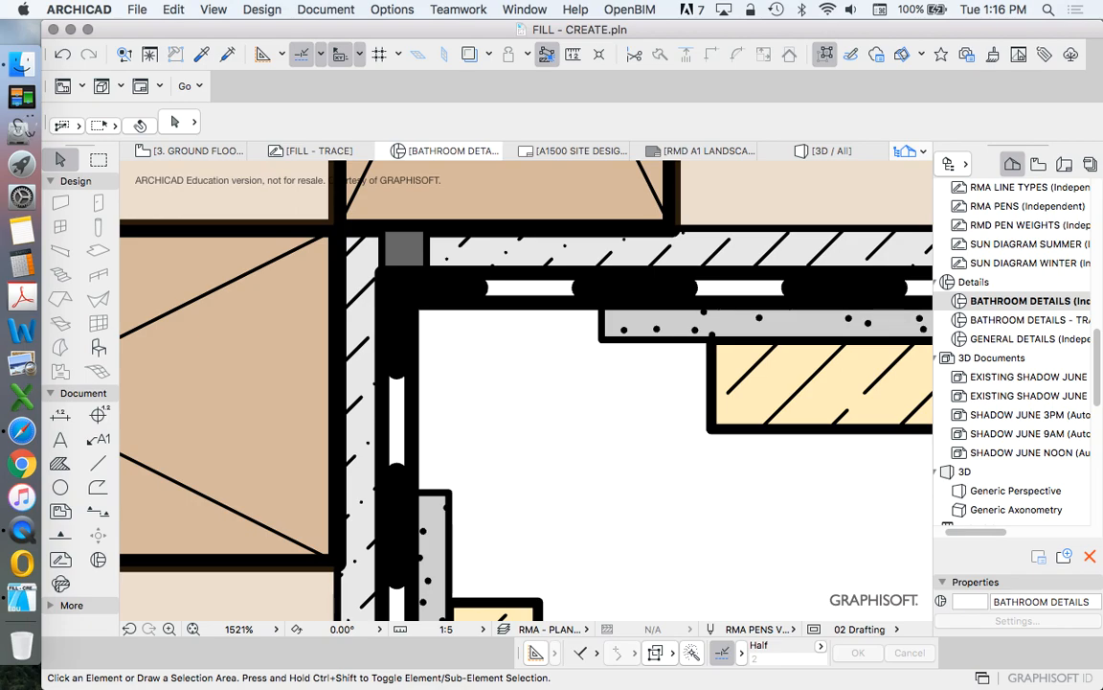
# Extend the vertical and horizontal RMA-SAND bedding fills along the membrane until they meet at the inside corner
pyautogui.scroll(-5, 527, 390)
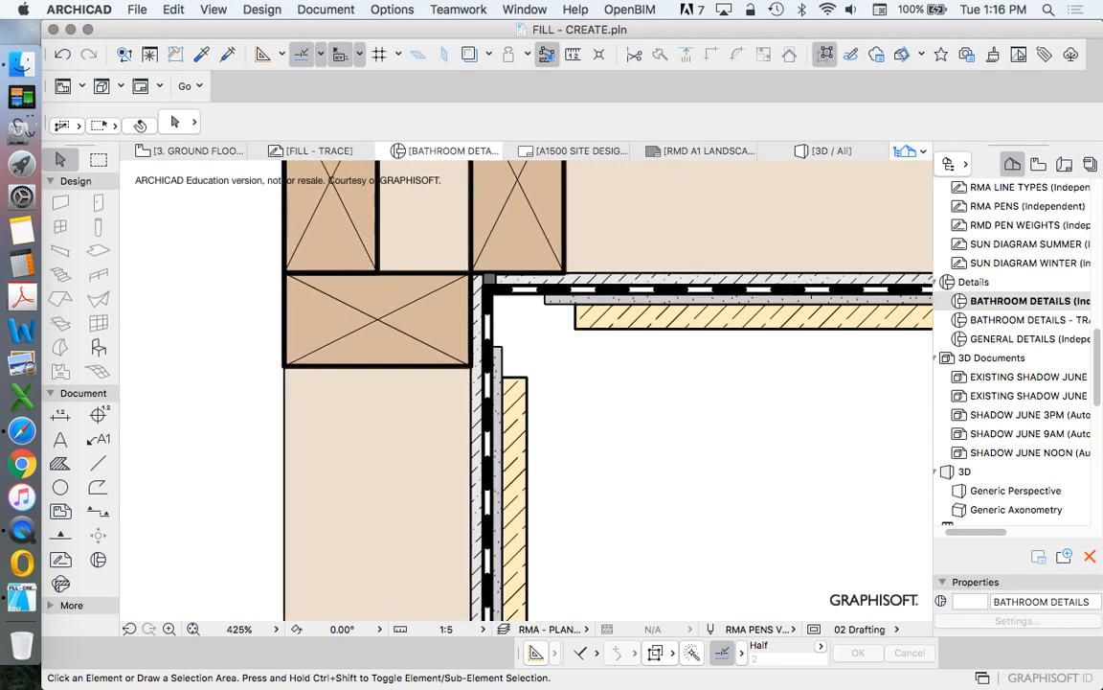
pyautogui.scroll(5, 527, 390)
pyautogui.click(490, 362)
pyautogui.click(491, 362)
pyautogui.scroll(-2, 526, 316)
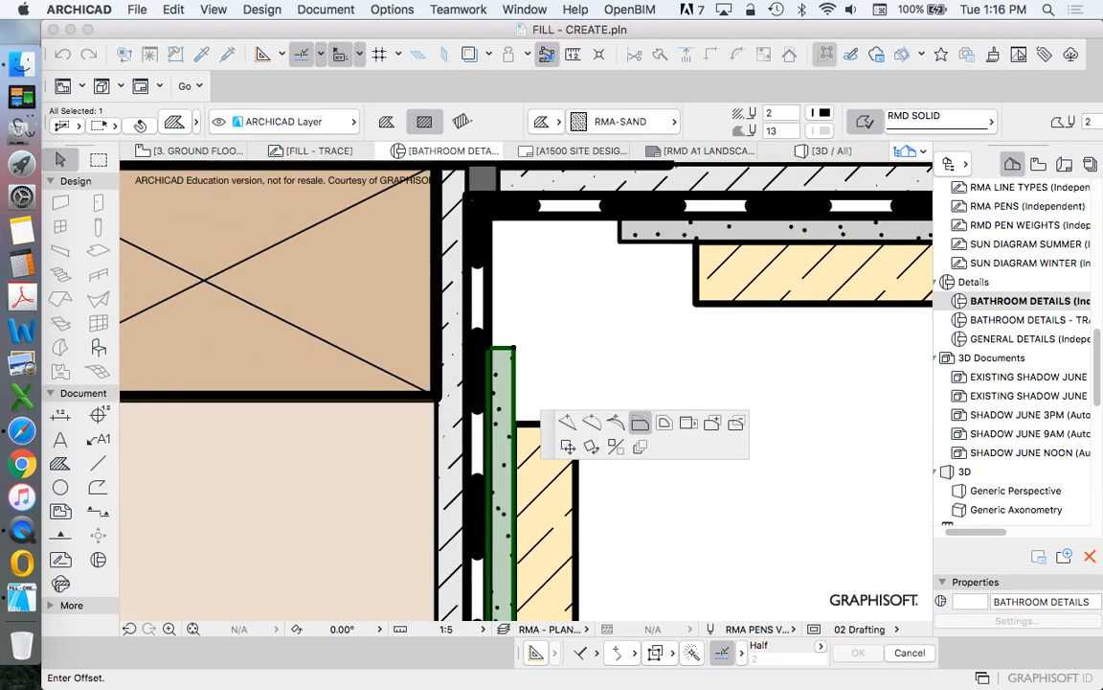
pyautogui.click(621, 219)
pyautogui.click(621, 231)
pyautogui.click(621, 231)
pyautogui.click(515, 218)
pyautogui.press('Escape')
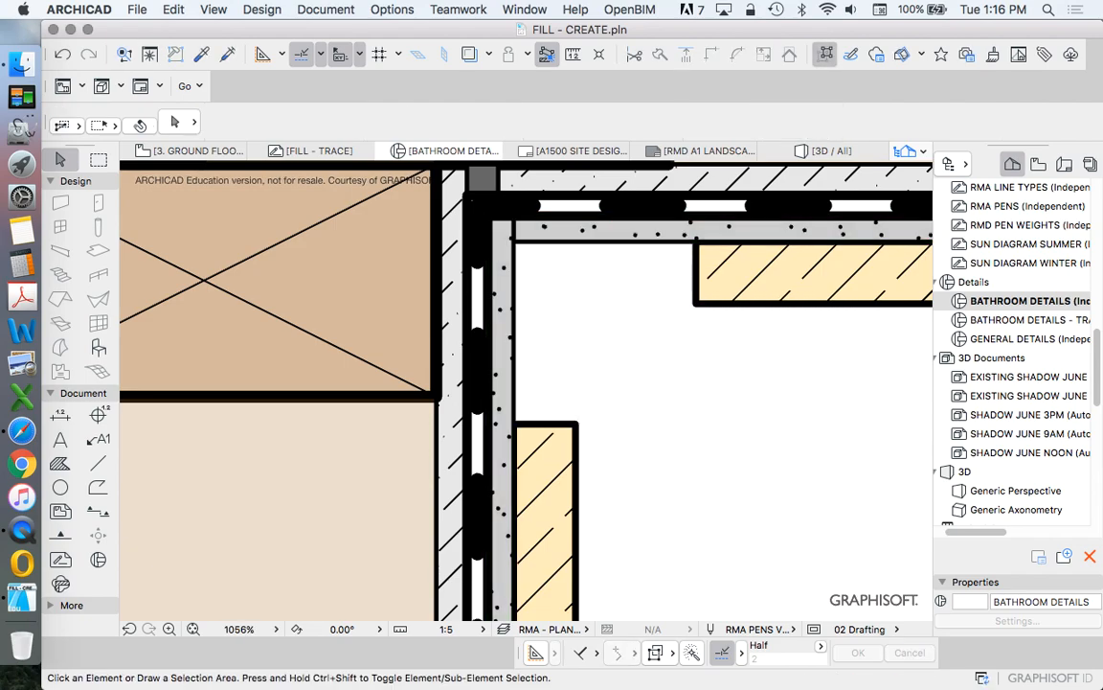
# Extend the vertical tile fill up to the horizontal tile's underside and the horizontal tile fill to the vertical bedding face
pyautogui.click(546, 422)
pyautogui.click(546, 422)
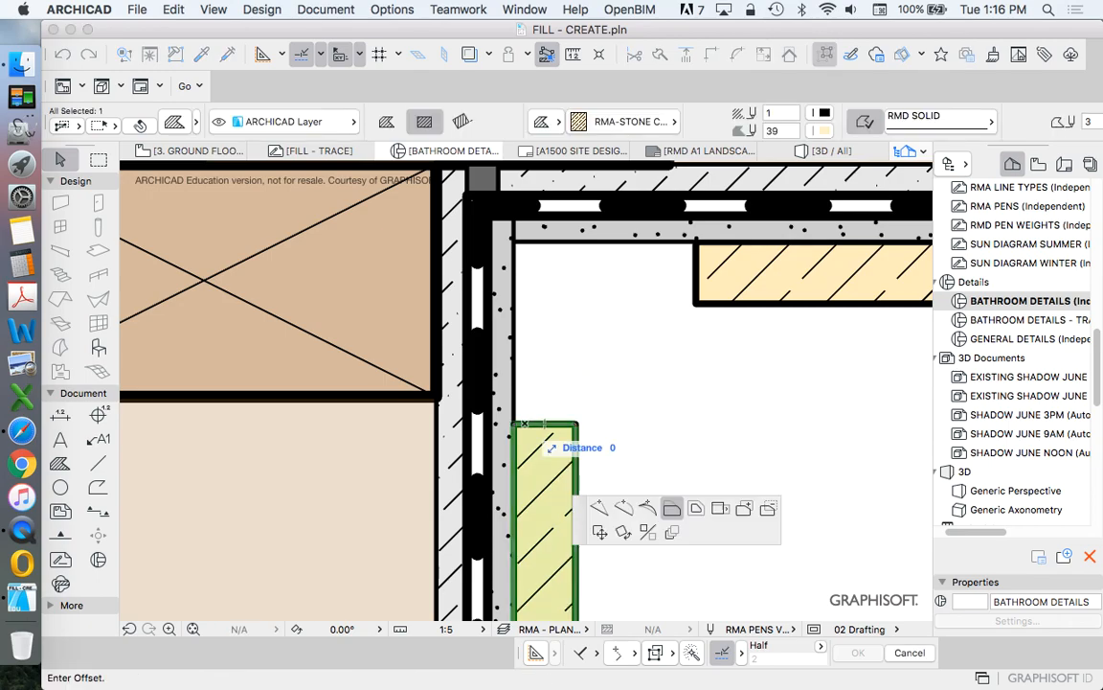
pyautogui.click(697, 303)
pyautogui.press('Escape')
pyautogui.click(696, 273)
pyautogui.click(696, 273)
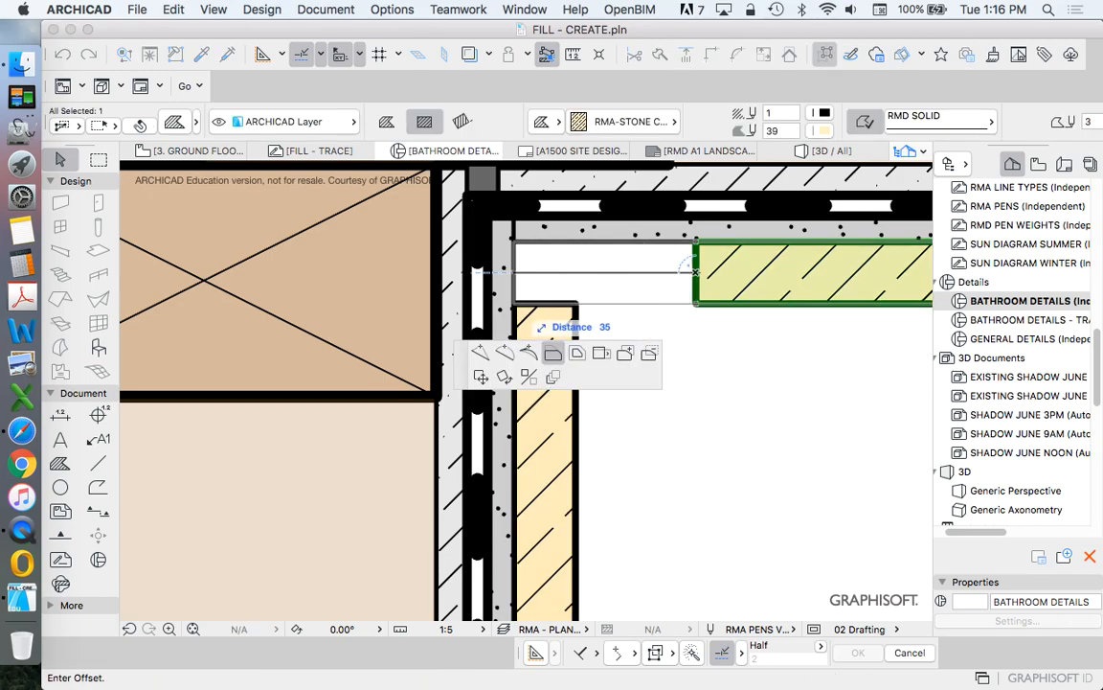
pyautogui.click(517, 273)
pyautogui.press('Escape')
# Offset the corner end of the vertical tile fill 3 mm away from the horizontal tile to leave a joint
pyautogui.scroll(-5, 527, 287)
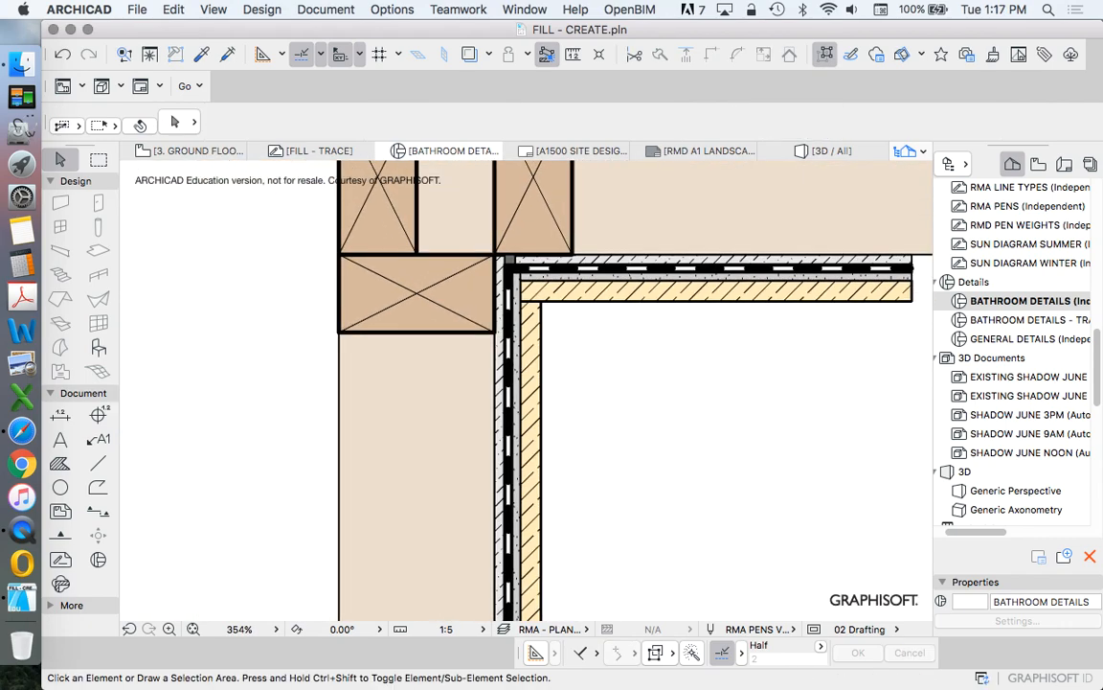
pyautogui.scroll(5, 556, 278)
pyautogui.click(493, 326)
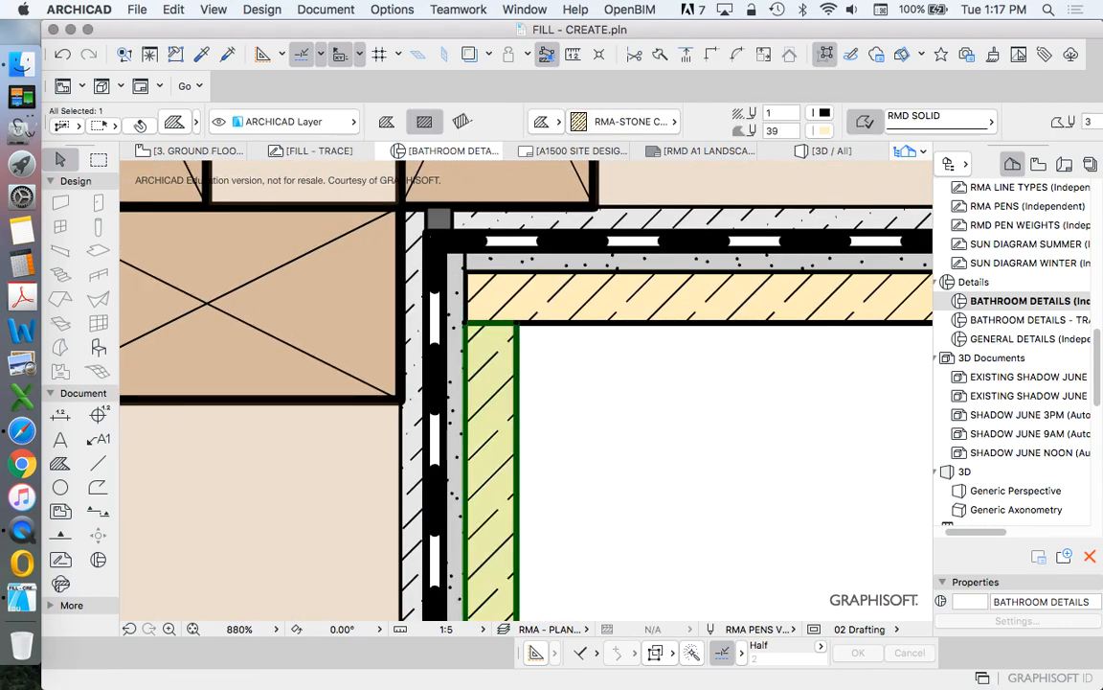
pyautogui.click(493, 325)
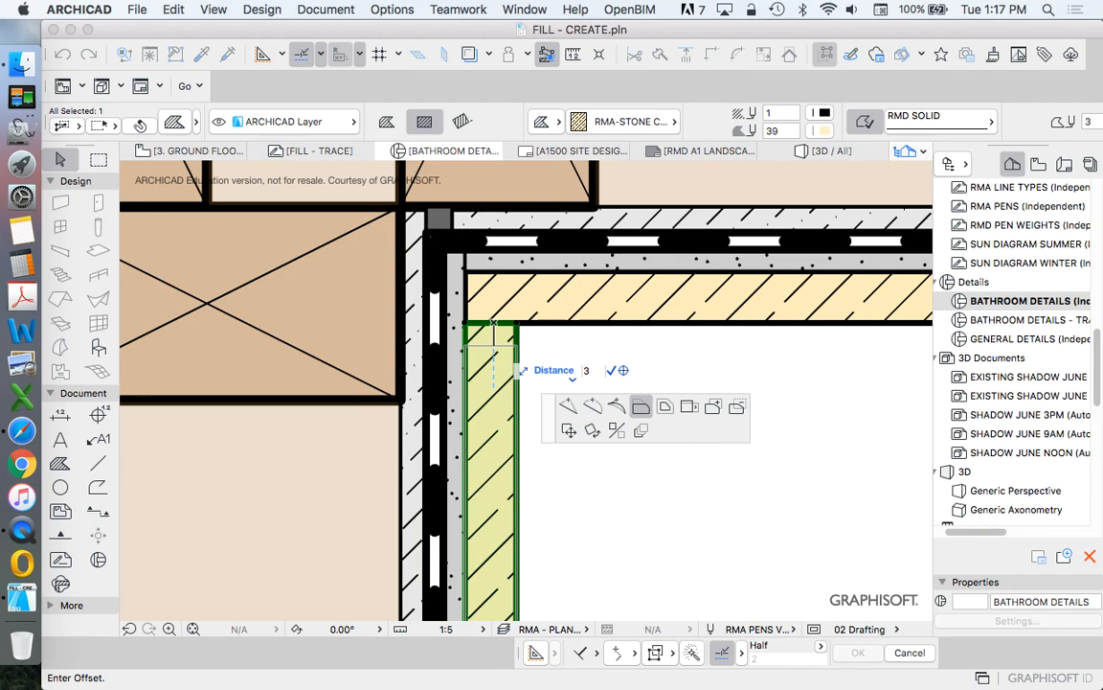
pyautogui.press('Return')
pyautogui.press('Escape')
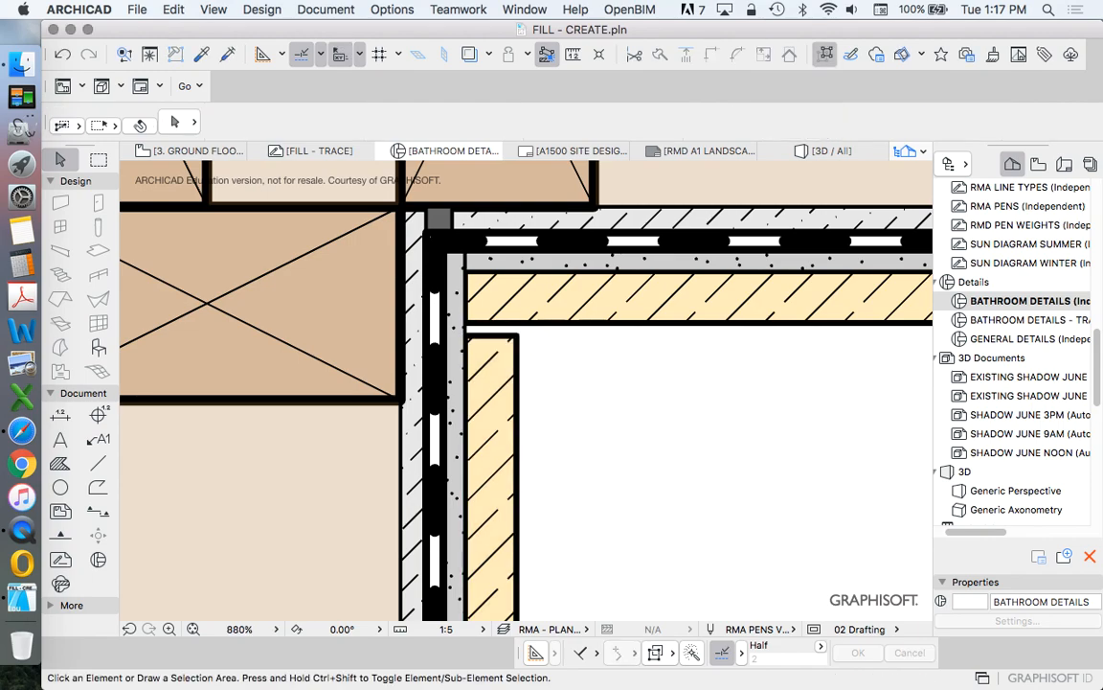
# Fill the 3 mm joint between the vertical and horizontal tiles with a rectangular RMA-50 % sealant fill matching the corner sealant
pyautogui.keyDown('alt'); pyautogui.click(440, 220); pyautogui.keyUp('alt')
pyautogui.click(517, 334)
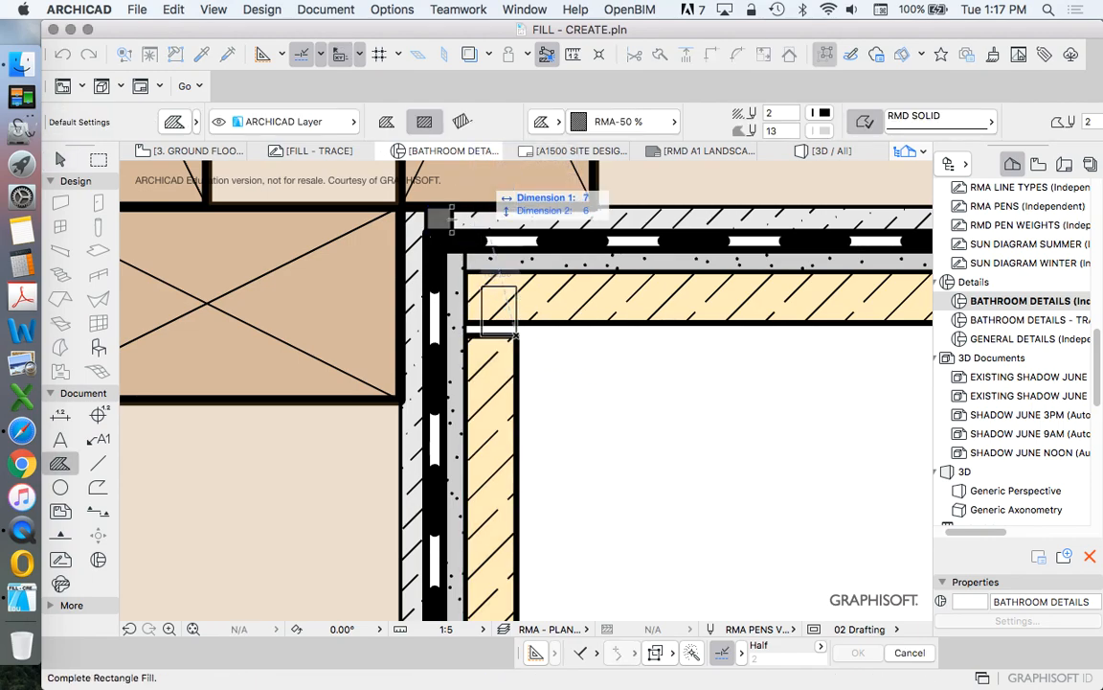
pyautogui.click(466, 326)
pyautogui.scroll(-10, 524, 324)
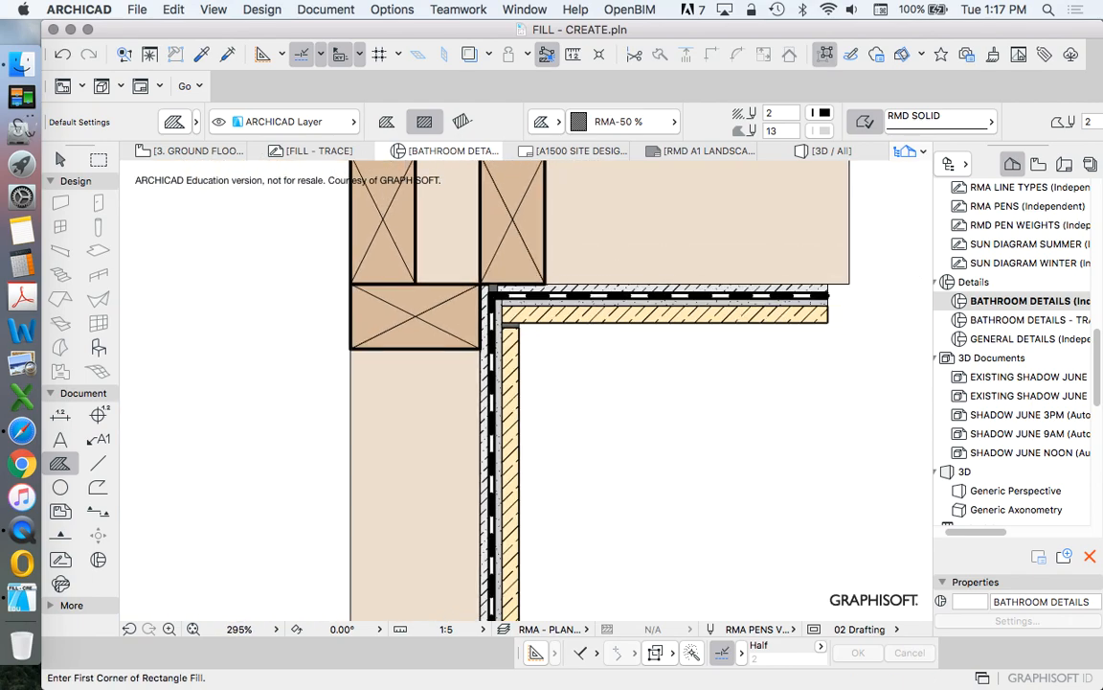
pyautogui.scroll(6, 522, 376)
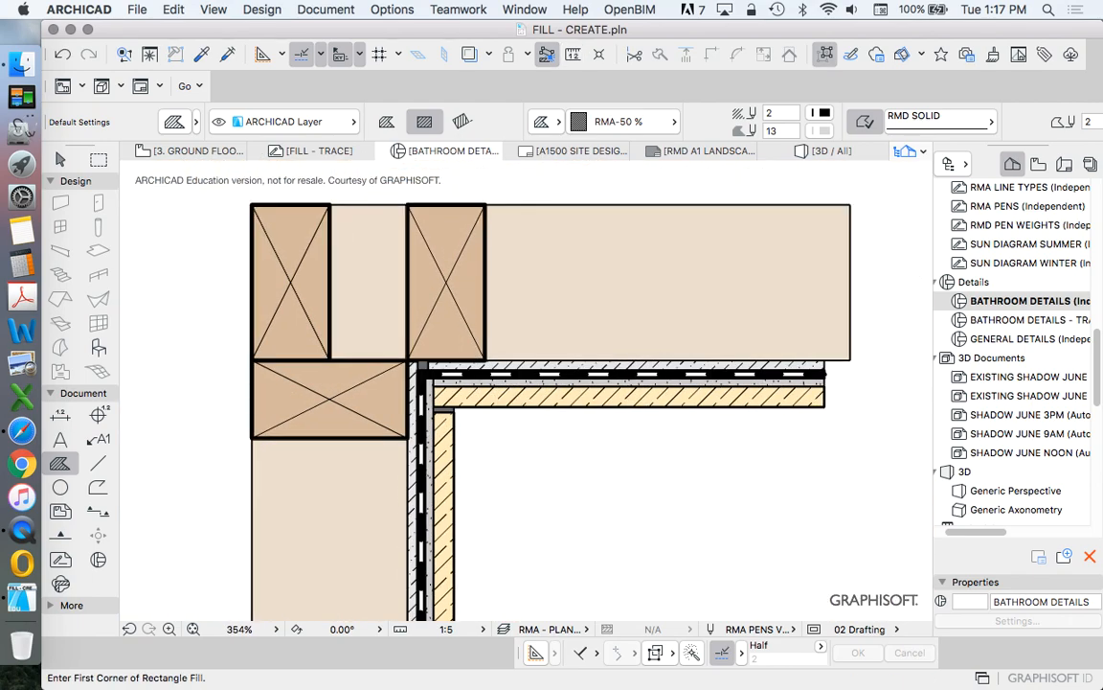
# Switch the trace reference with the active detail to examine the tile sealant and flashing at the corner, and switch back
pyautogui.click(488, 54)
pyautogui.click(478, 58)
pyautogui.click(477, 58)
pyautogui.click(490, 54)
pyautogui.click(532, 122)
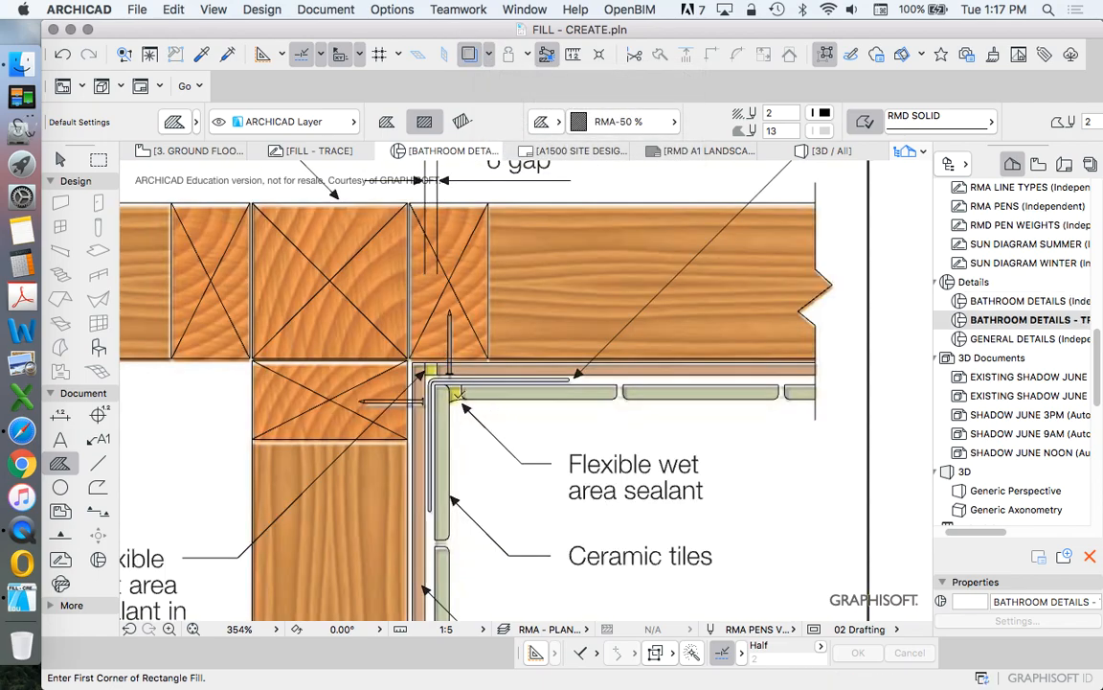
pyautogui.scroll(-4, 478, 403)
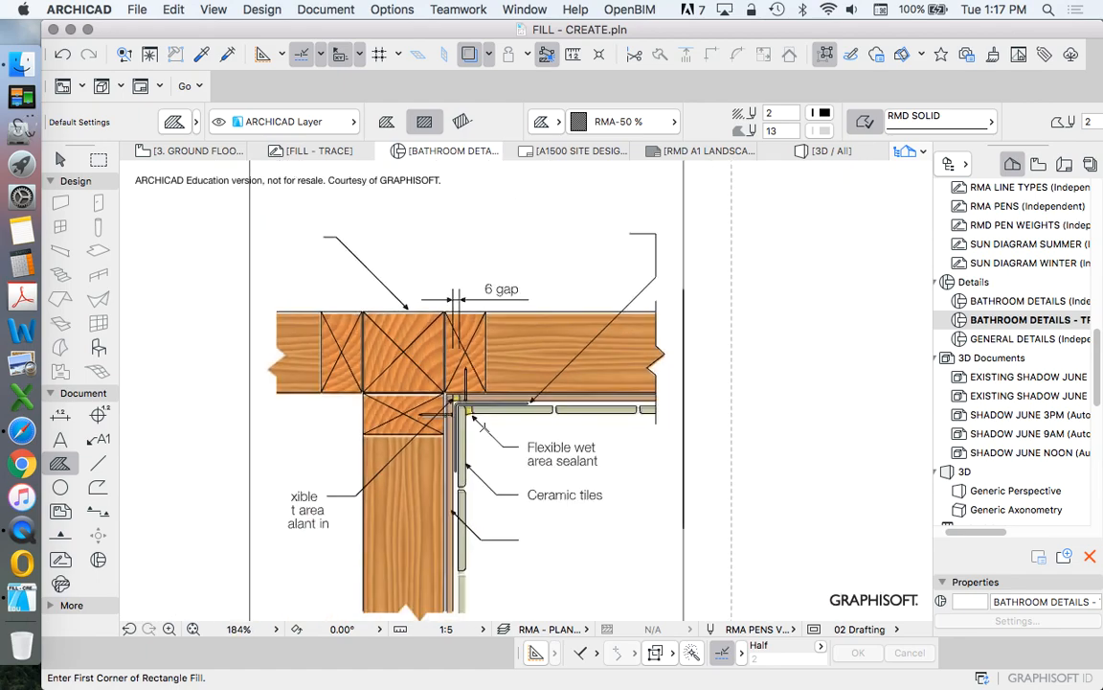
pyautogui.scroll(5, 478, 405)
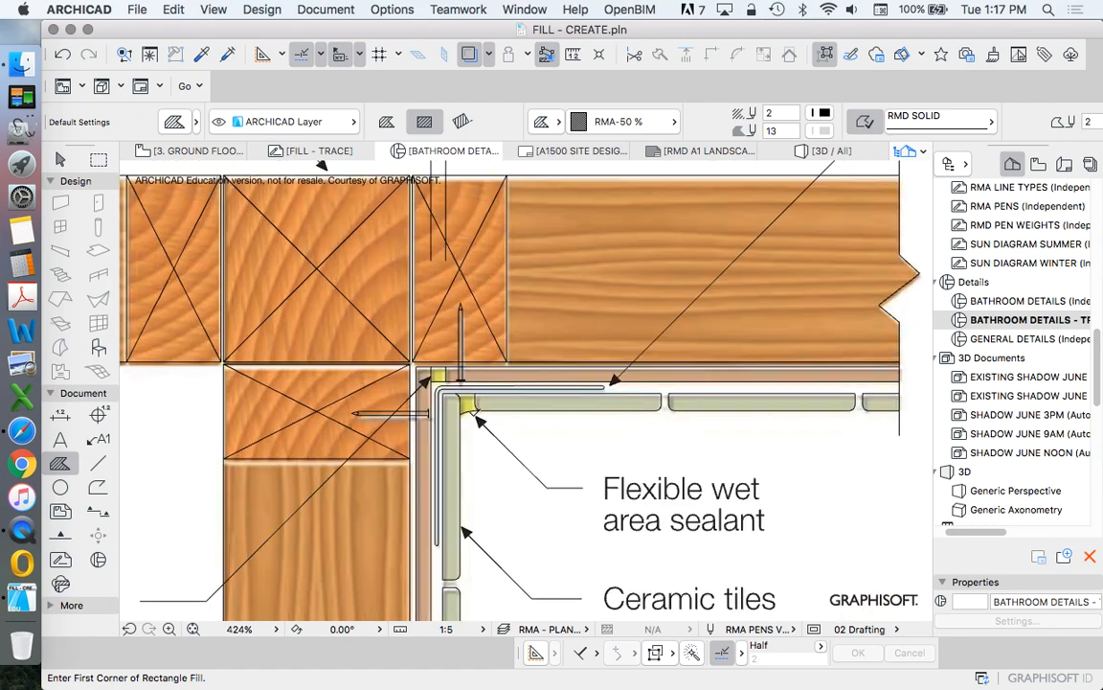
pyautogui.click(489, 57)
pyautogui.click(532, 119)
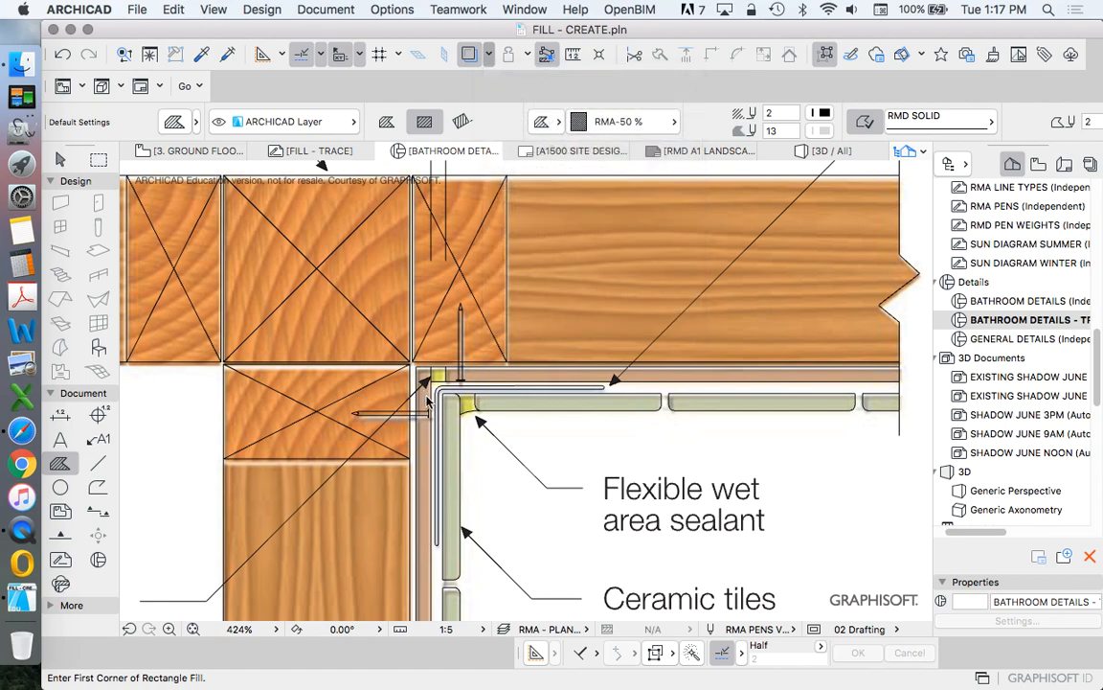
pyautogui.press('Escape')
pyautogui.scroll(4, 471, 437)
pyautogui.click(435, 415)
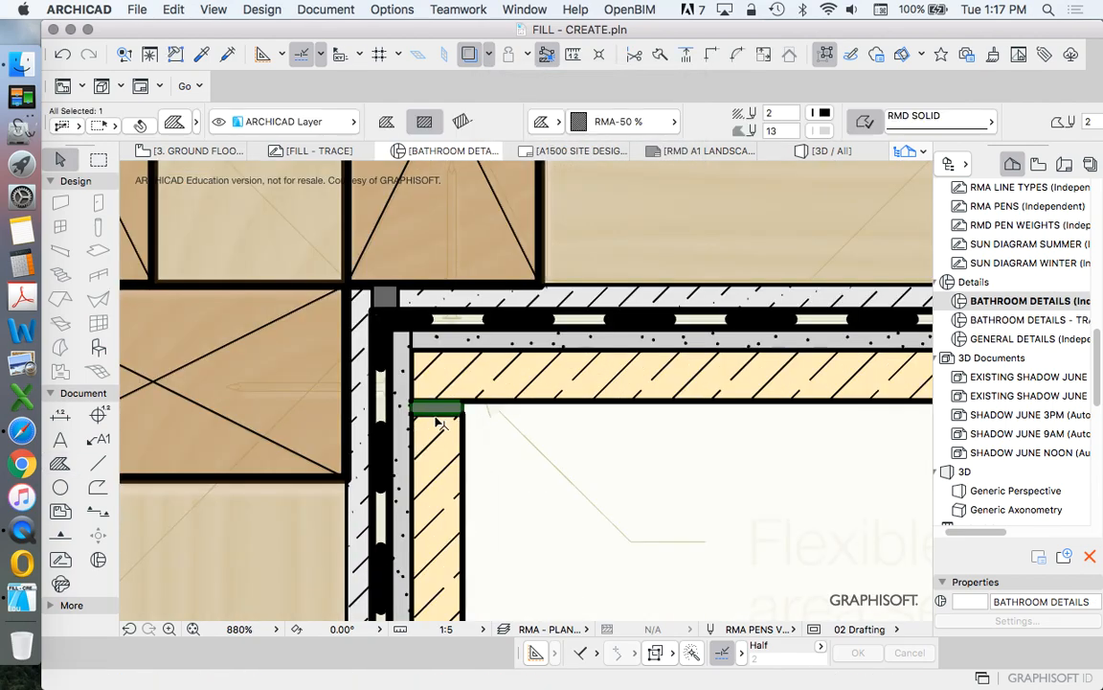
pyautogui.click(450, 425)
pyautogui.press('Escape')
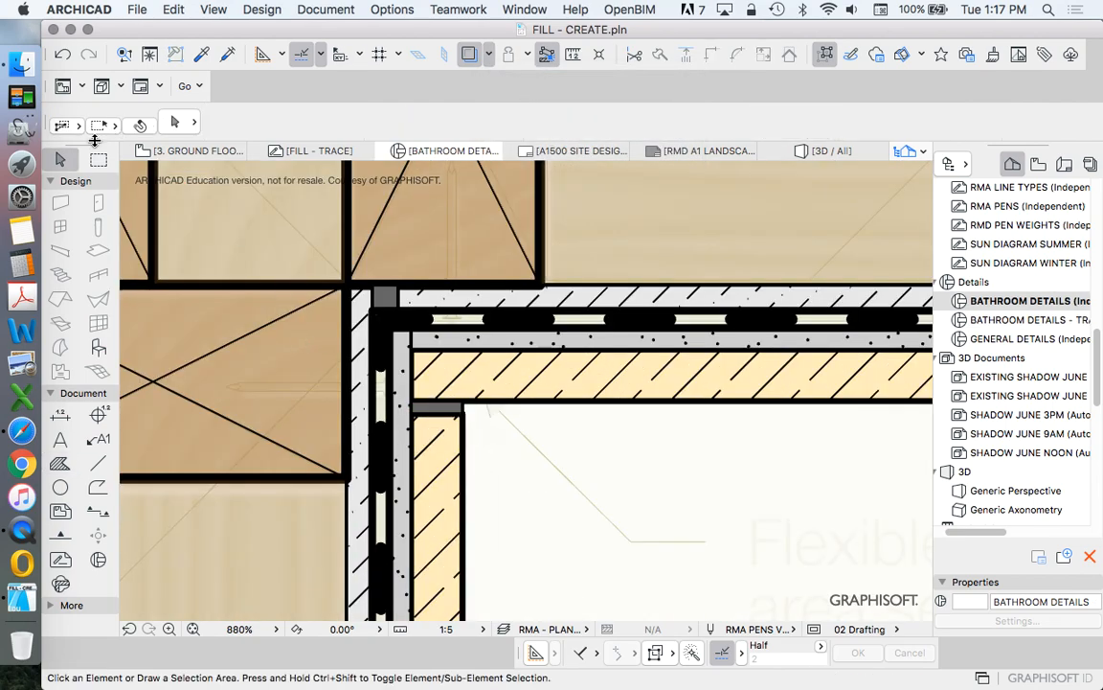
# Marquee the lower edge of the tile sealant with the vertical tile's end and stretch them 3 mm to widen the joint
pyautogui.press('m')
pyautogui.scroll(3, 402, 426)
pyautogui.moveTo(416, 397); pyautogui.dragTo(556, 435)
pyautogui.click(172, 8)
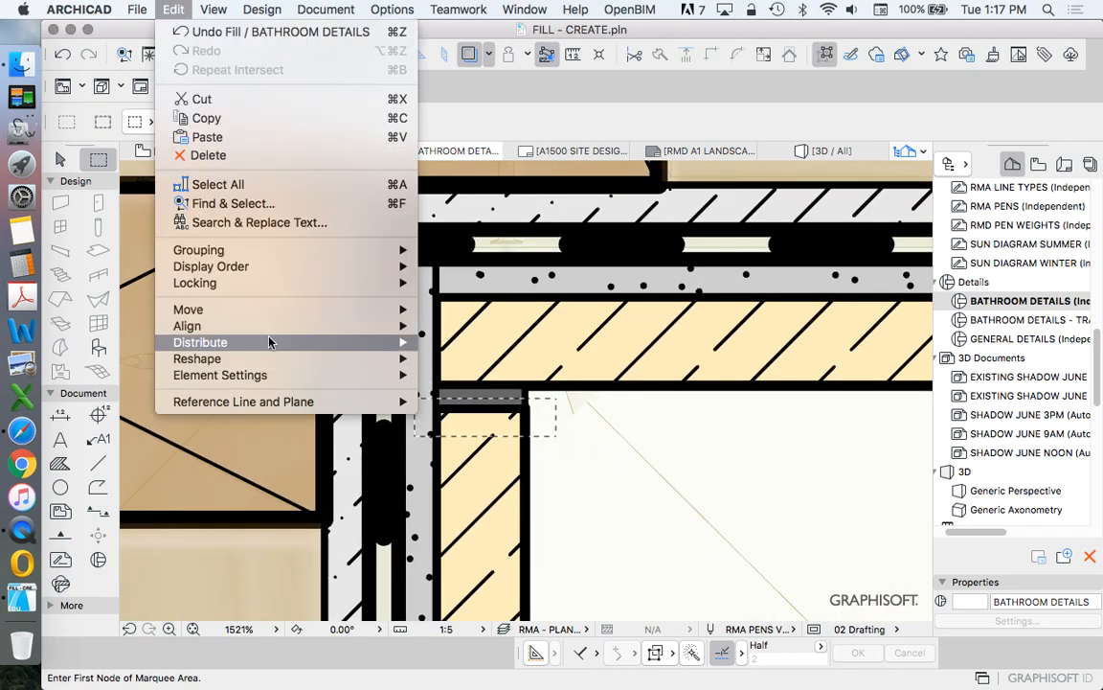
pyautogui.moveTo(263, 357)
pyautogui.click(470, 409)
pyautogui.write('3')
pyautogui.press('Return')
pyautogui.doubleClick(594, 421)
pyautogui.scroll(-1, 594, 421)
pyautogui.scroll(-10, 390, 383)
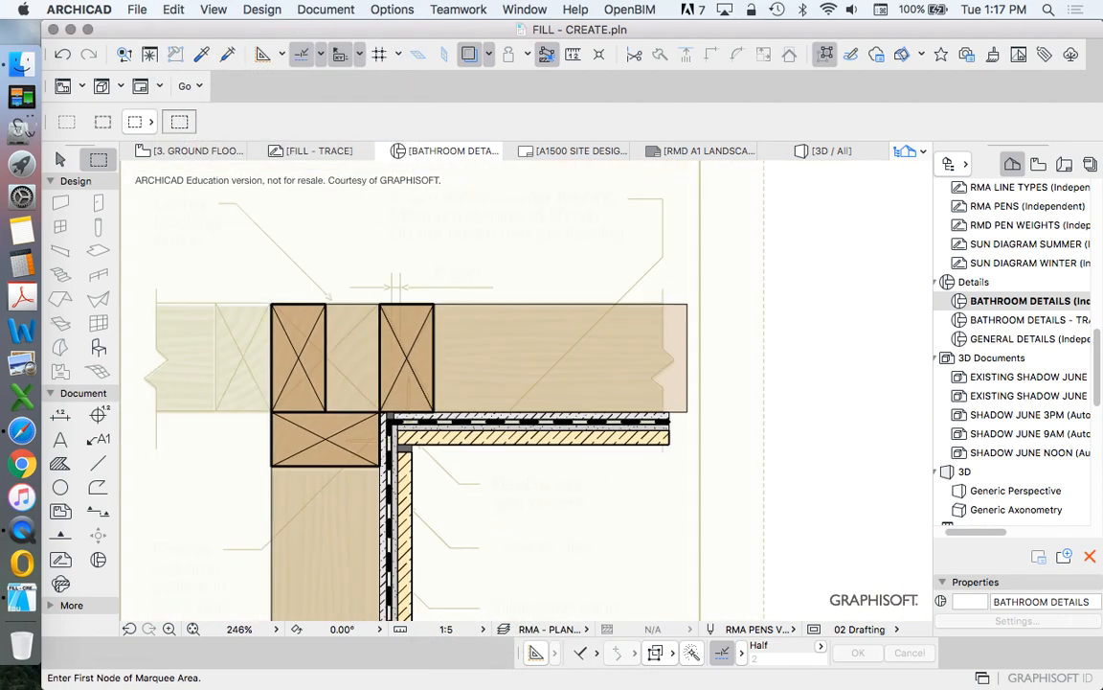
pyautogui.scroll(-2, 416, 268)
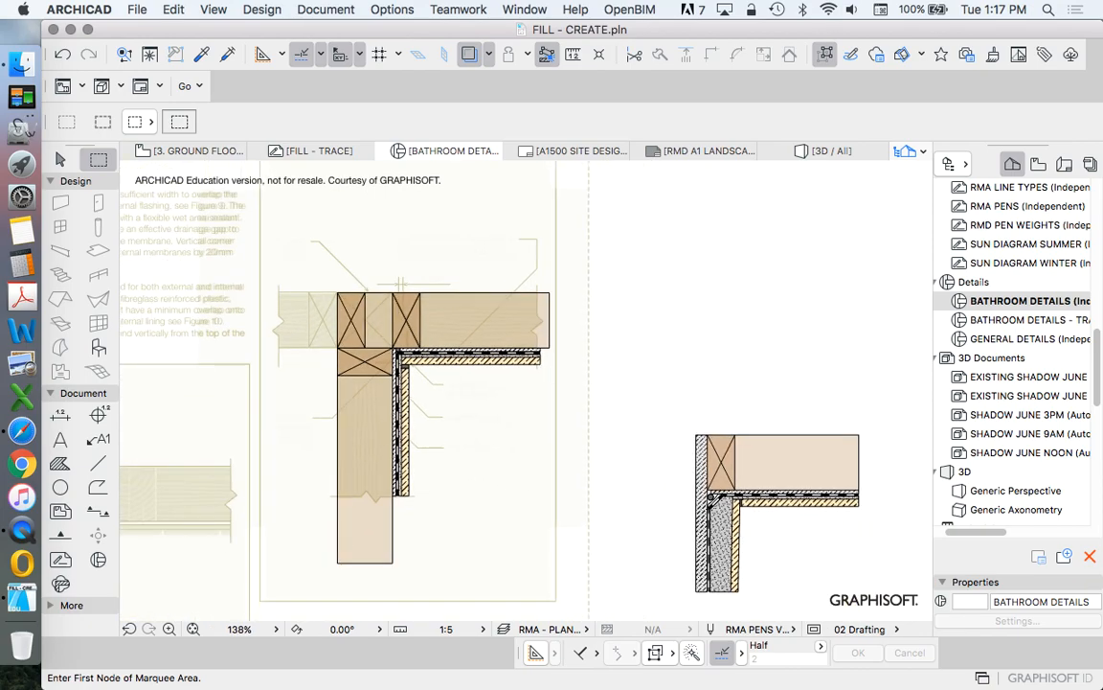
pyautogui.scroll(2, 420, 374)
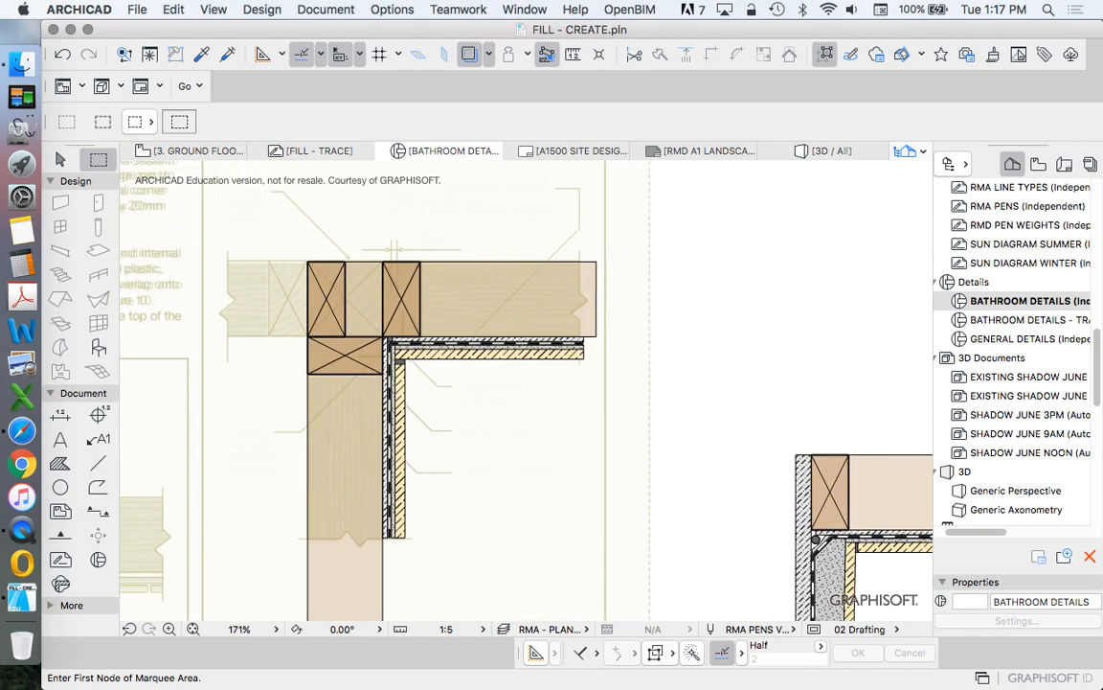
pyautogui.scroll(-5, 461, 347)
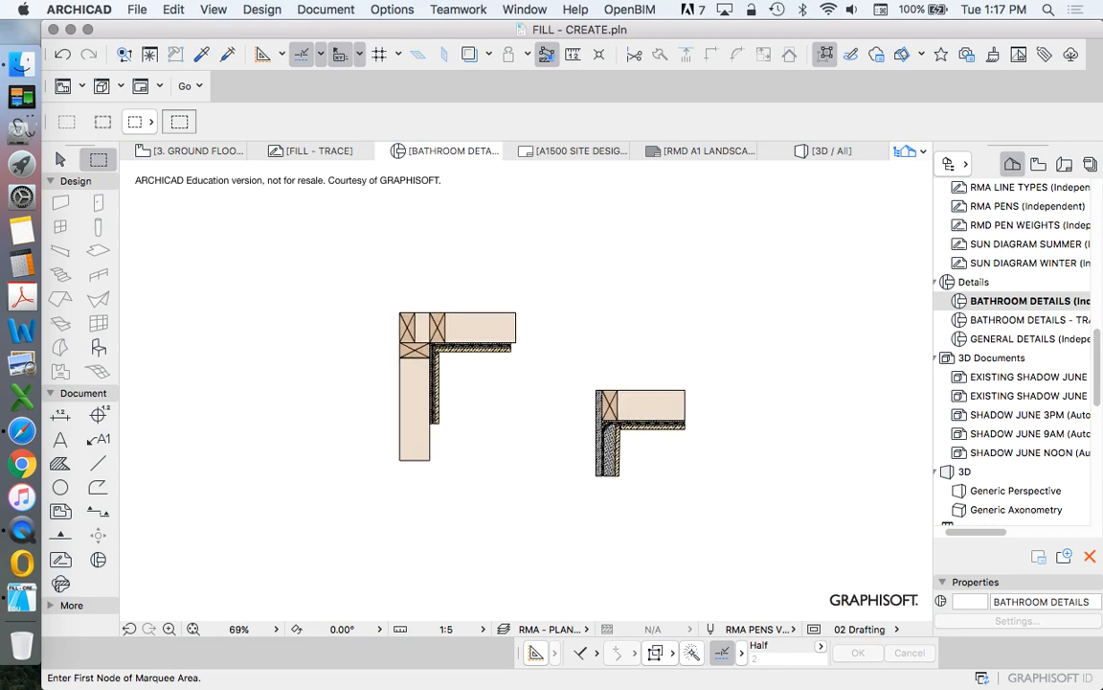
# Delete the leftover wall lining detail below and beside the finished vertical corner detail
pyautogui.scroll(4, 497, 401)
pyautogui.press('Escape')
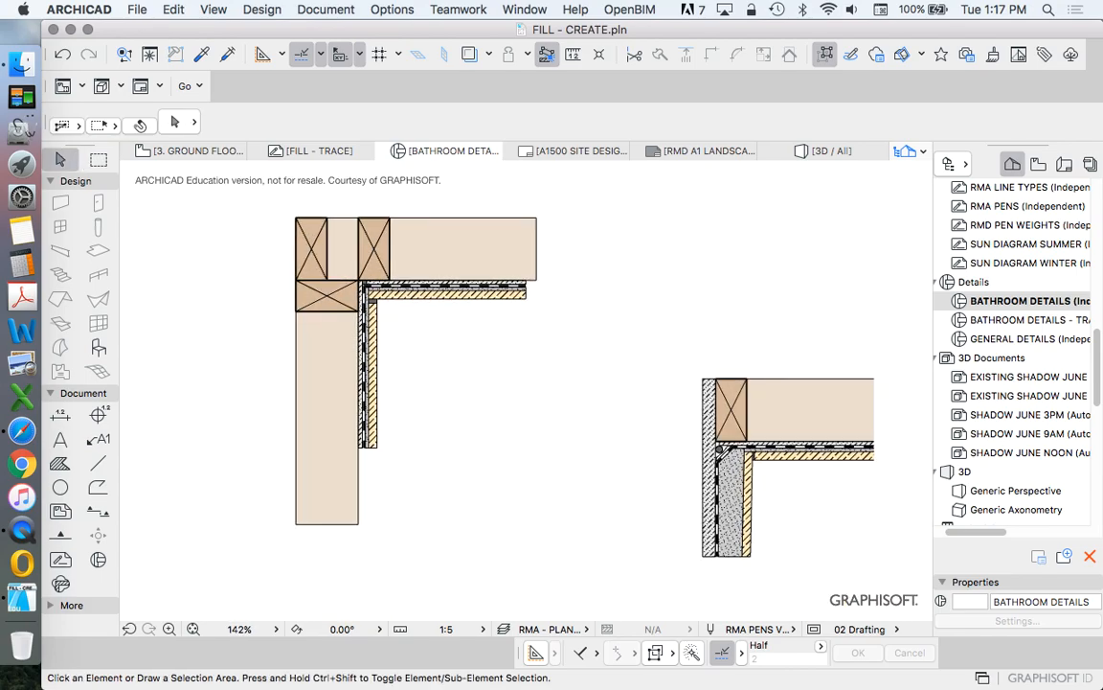
pyautogui.click(674, 354)
pyautogui.click(918, 594)
pyautogui.press('Delete')
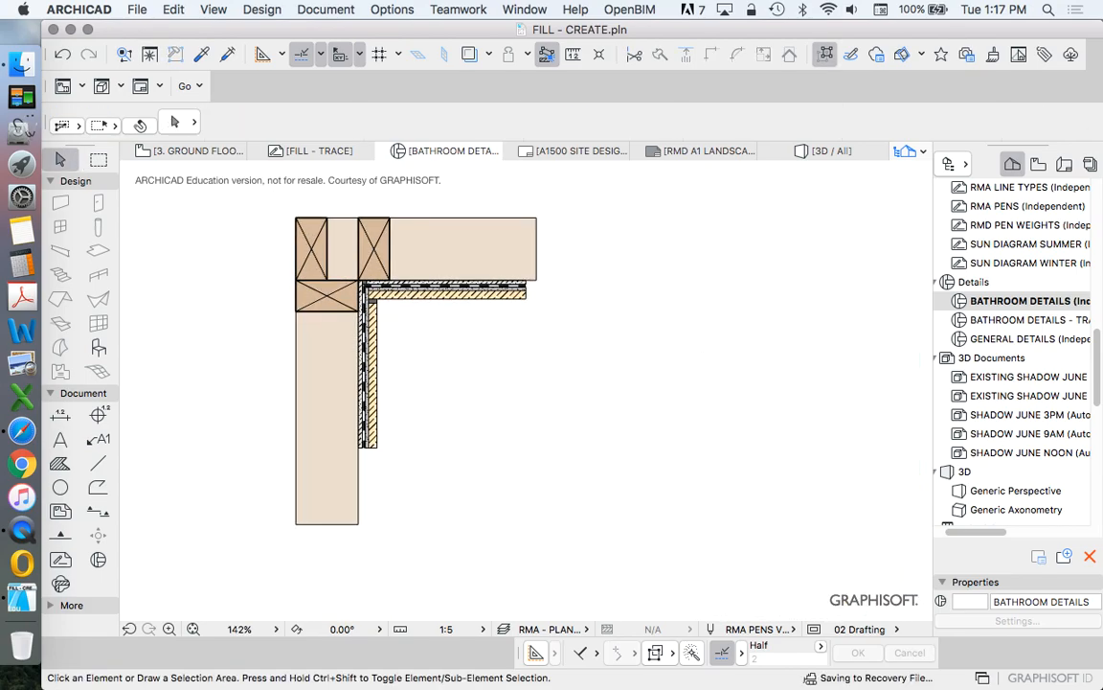
# Move the whole vertical corner detail straight up about 1500 mm, in line with the row of other bathroom details, and deselect it
pyautogui.scroll(-6, 667, 535)
pyautogui.scroll(-1, 663, 540)
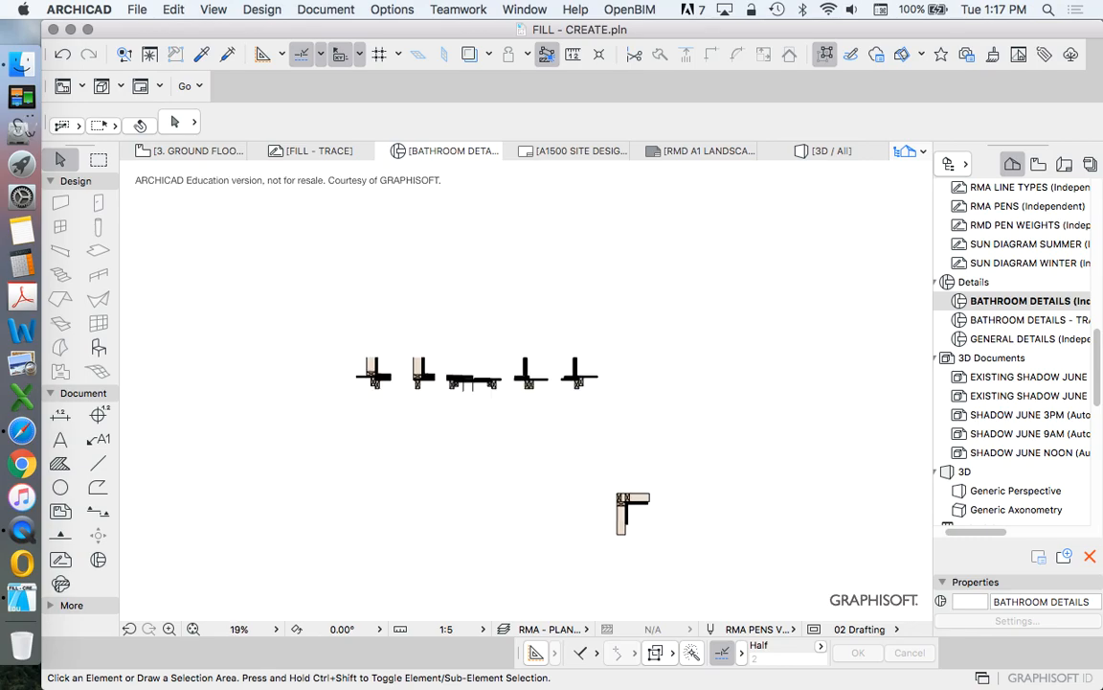
pyautogui.click(584, 467)
pyautogui.click(680, 564)
pyautogui.rightClick(673, 400)
pyautogui.click(745, 541)
pyautogui.click(906, 499)
pyautogui.click(639, 528)
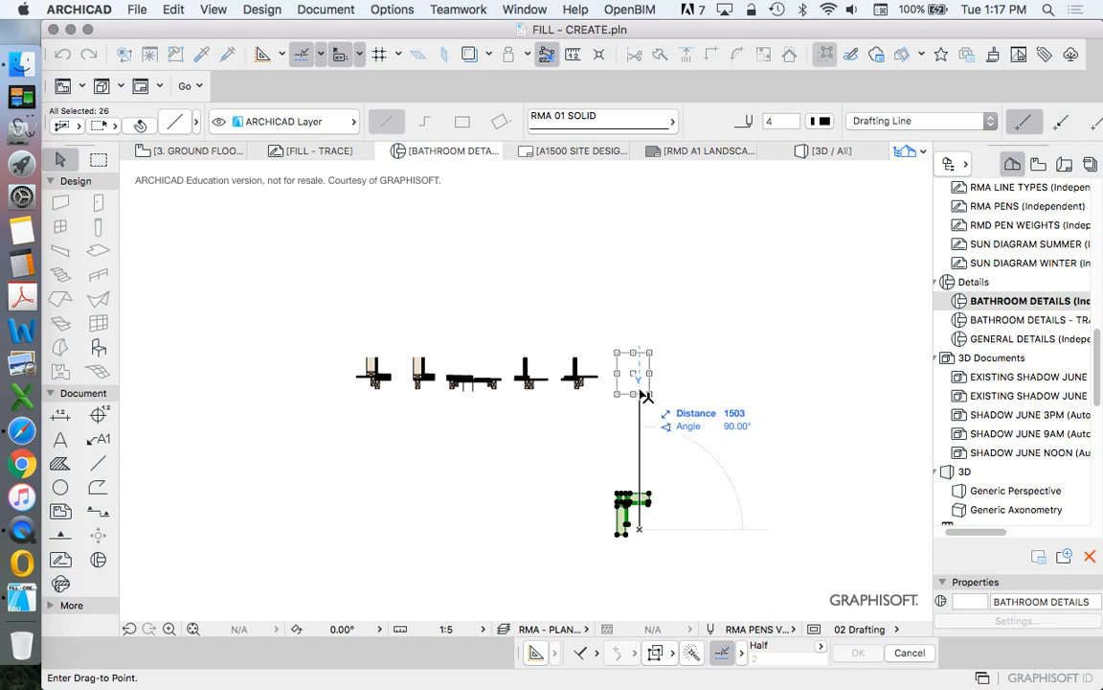
pyautogui.click(646, 395)
pyautogui.scroll(5, 575, 383)
pyautogui.scroll(-4, 421, 367)
pyautogui.scroll(3, 421, 367)
pyautogui.scroll(2, 422, 367)
pyautogui.scroll(-5, 456, 381)
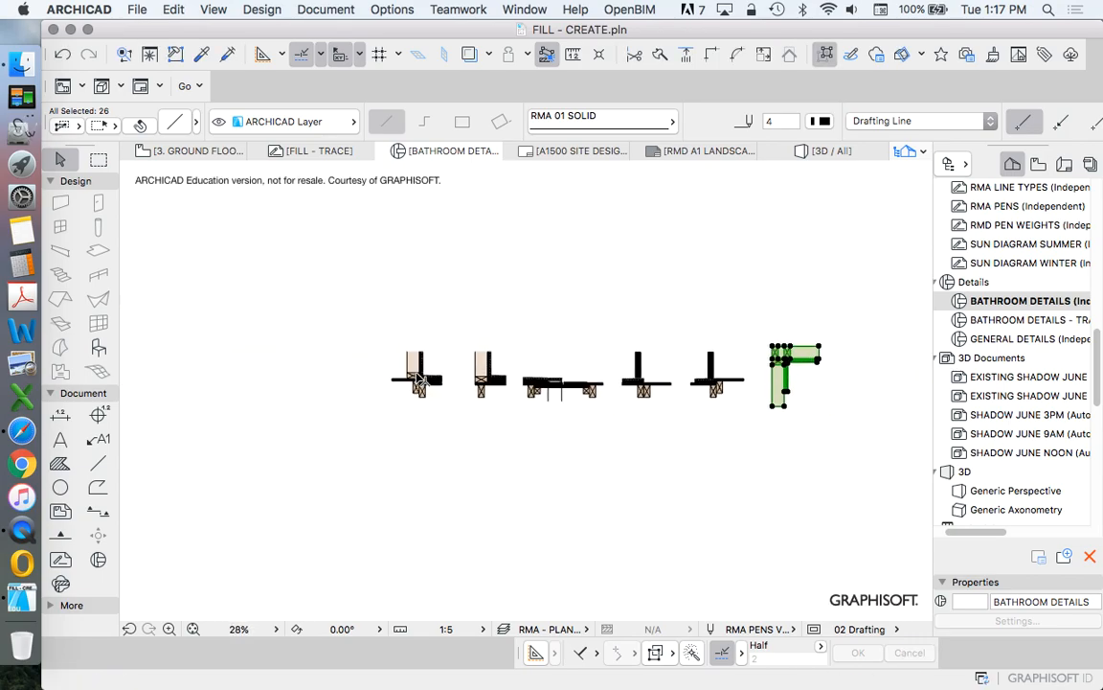
pyautogui.press('Escape')
# Examine the row of bathroom details one after another, ending with a close look at the sealant and tile layers of the corner detail
pyautogui.scroll(6, 479, 376)
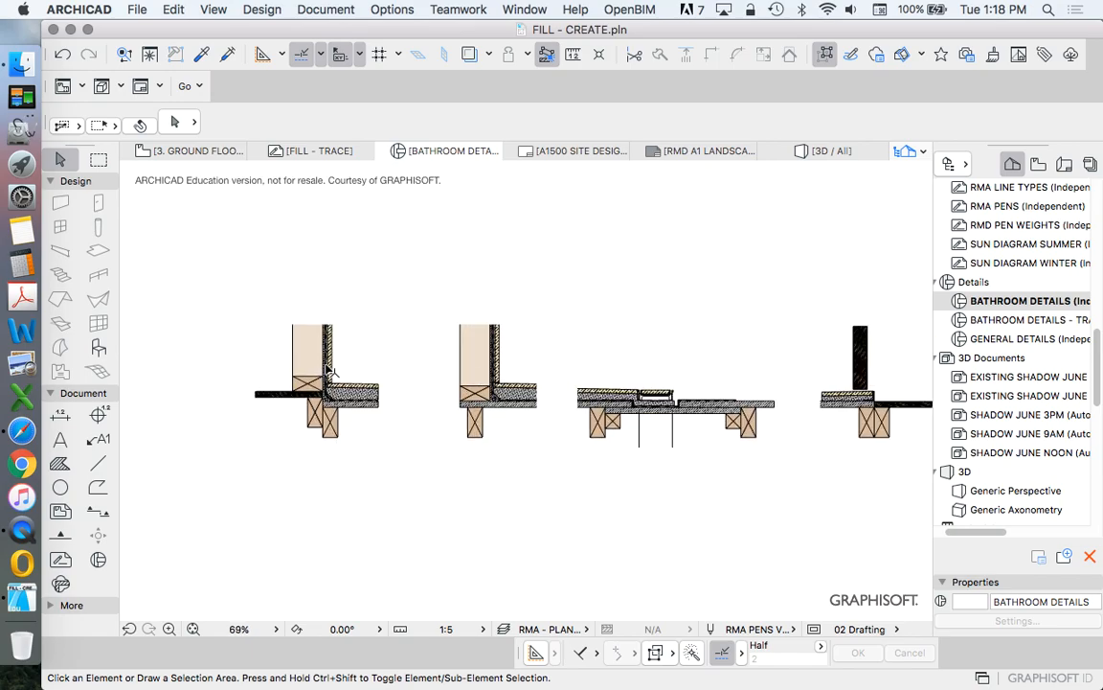
pyautogui.scroll(-2, 284, 359)
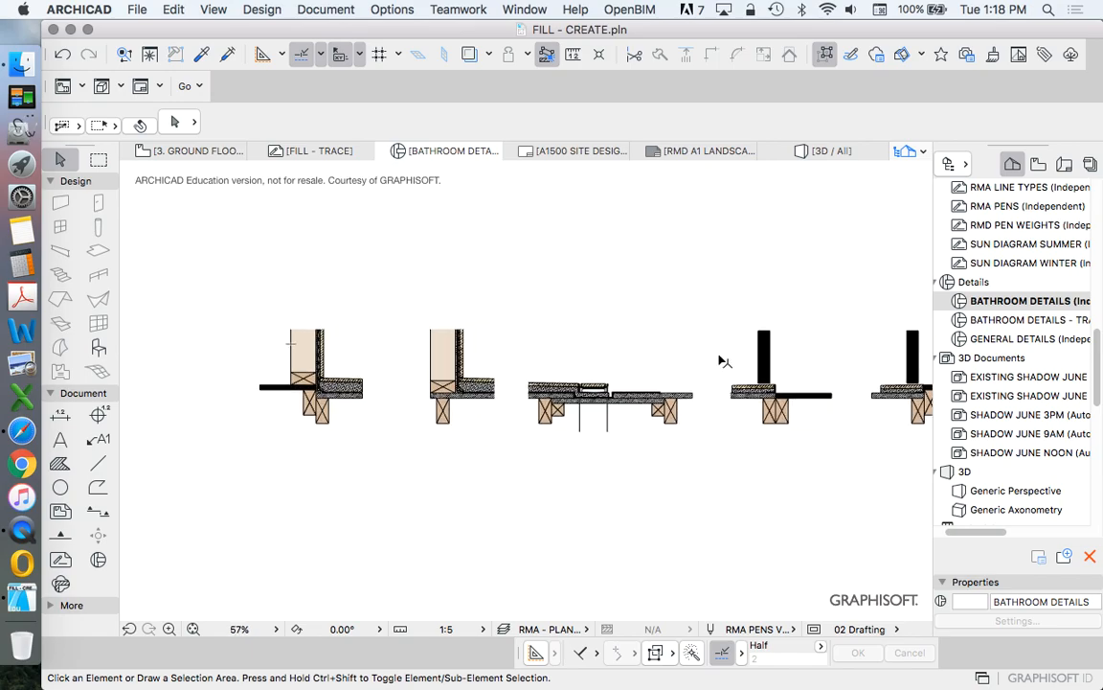
pyautogui.scroll(-5, 497, 374)
pyautogui.scroll(8, 632, 369)
pyautogui.scroll(-2, 575, 378)
pyautogui.scroll(4, 431, 383)
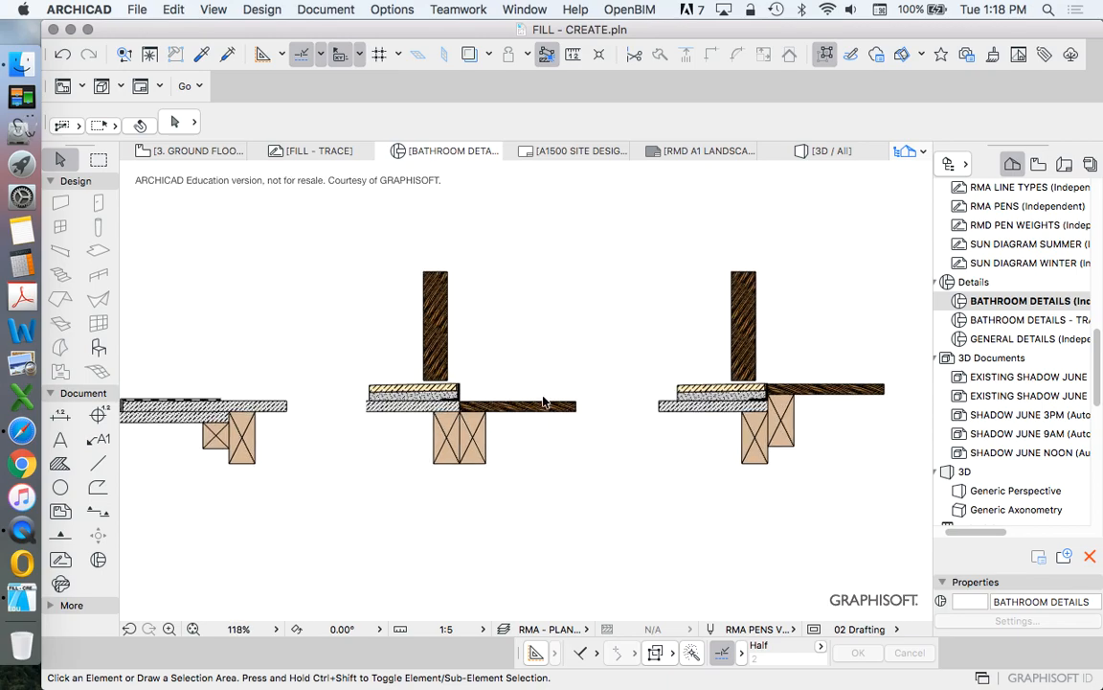
pyautogui.scroll(-6, 431, 387)
pyautogui.scroll(4, 615, 373)
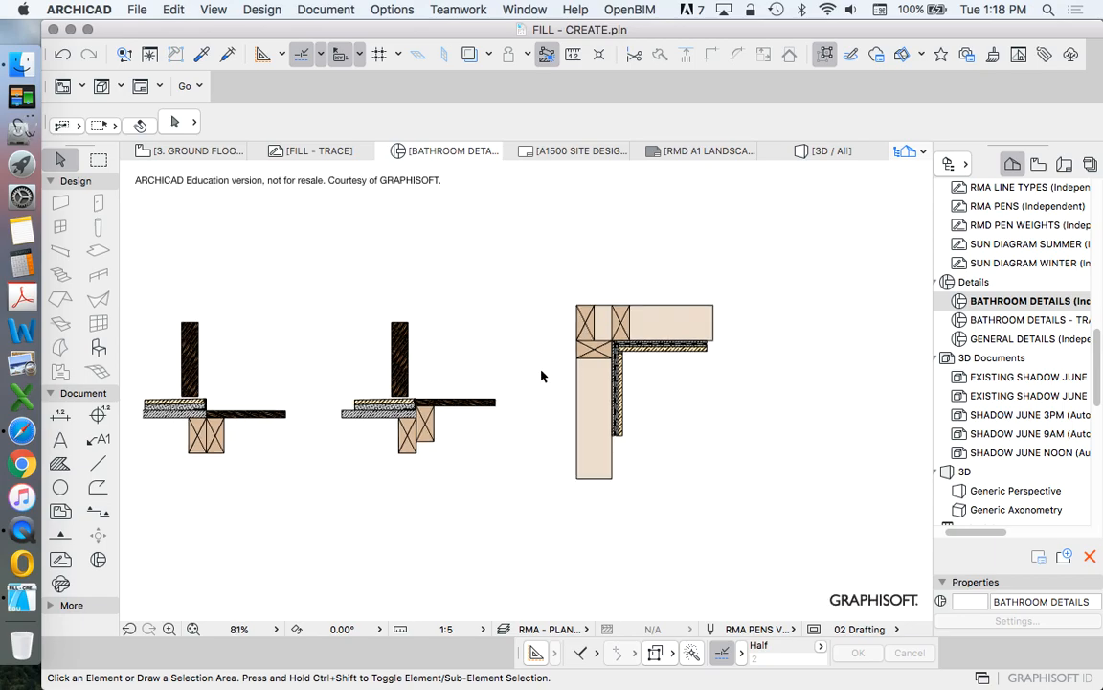
pyautogui.scroll(2, 667, 359)
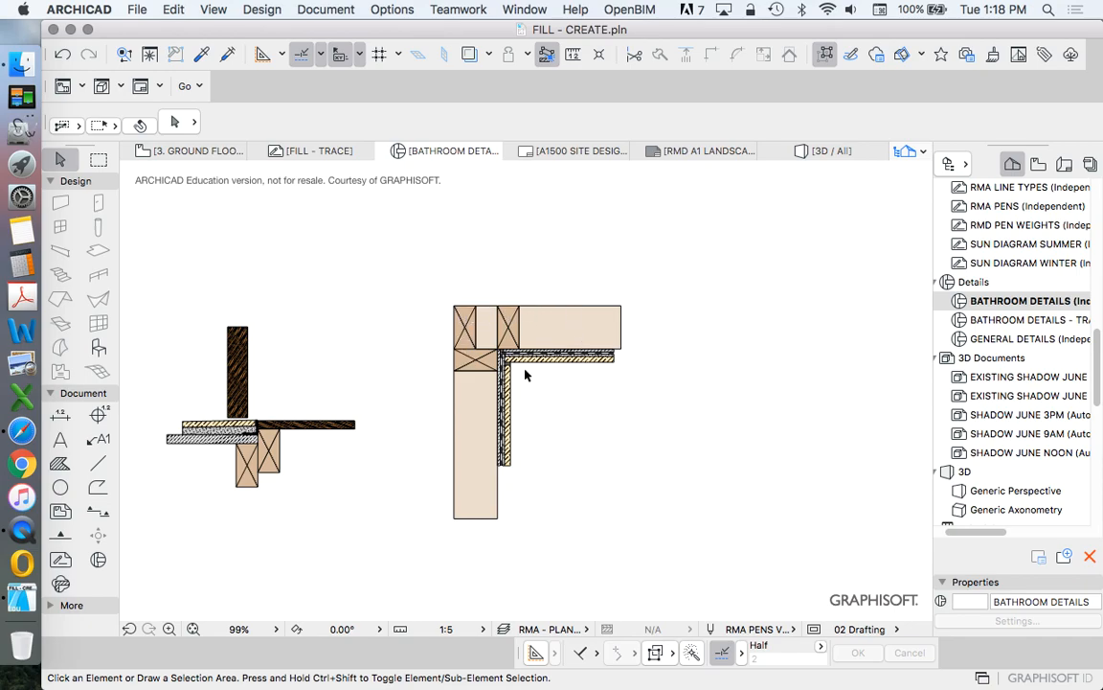
pyautogui.scroll(3, 512, 364)
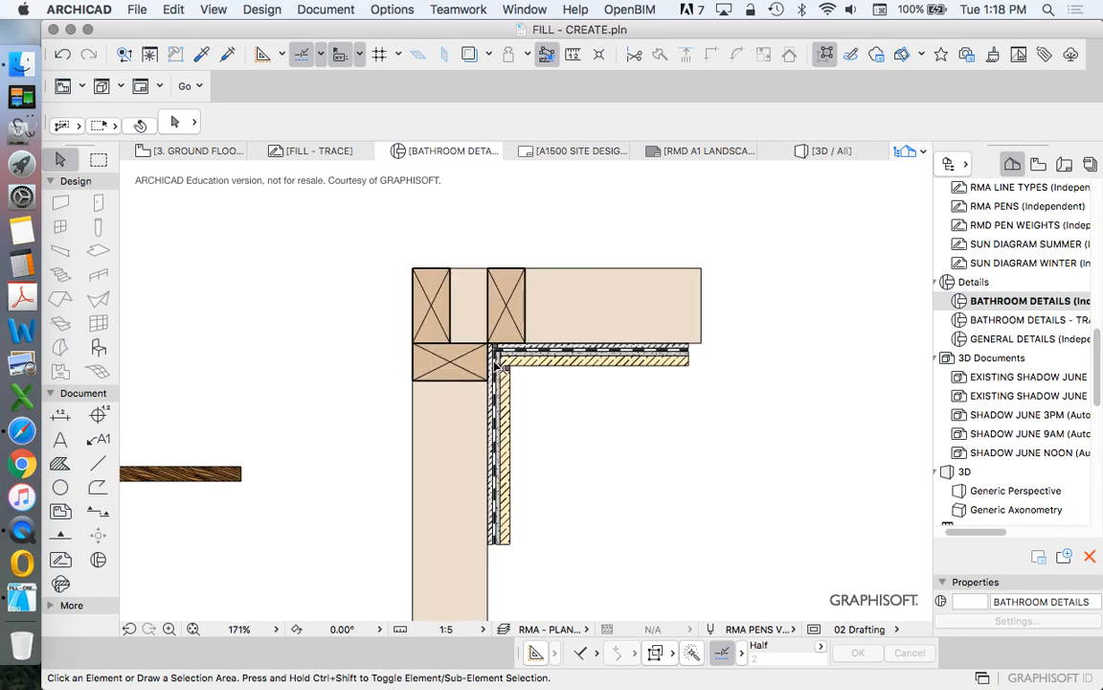